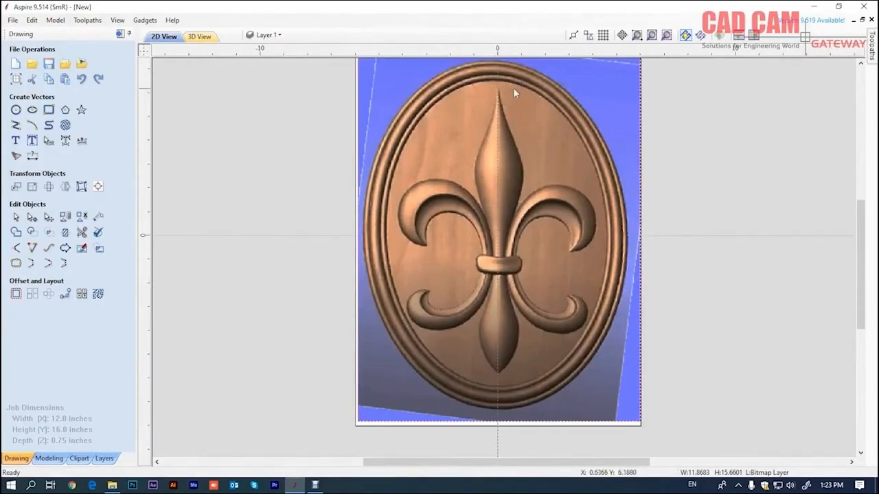
Start a curve at the fleur-de-lis's upper tip, at X 0 and Y about 6.23, and trace the central petal's left edge down to the band
{"action": "scroll", "coordinate": [511, 87], "scroll_direction": "up", "scroll_amount": 1}
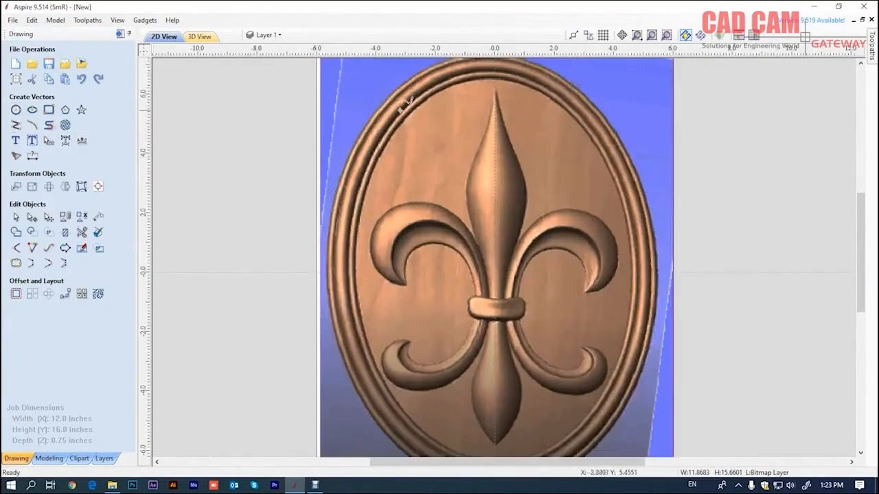
{"action": "scroll", "coordinate": [486, 94], "scroll_direction": "up", "scroll_amount": 2}
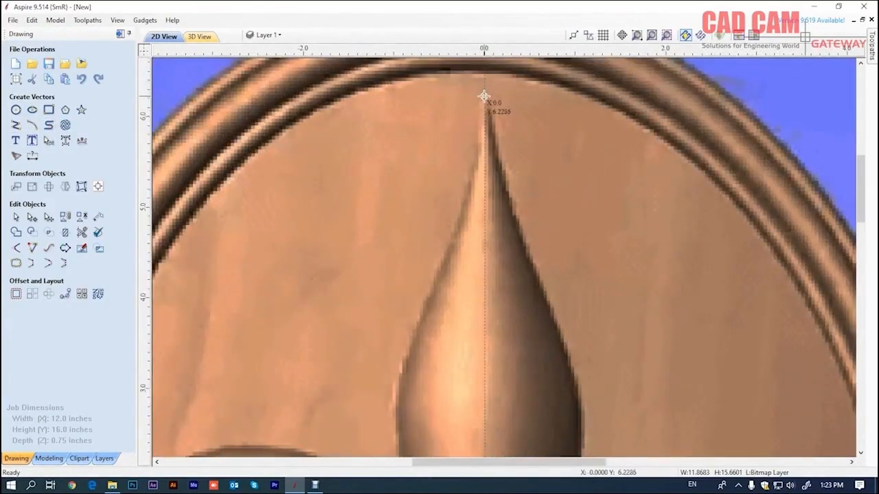
{"action": "left_click", "coordinate": [484, 96]}
{"action": "scroll", "coordinate": [484, 97], "scroll_direction": "down", "scroll_amount": 2}
{"action": "scroll", "coordinate": [485, 103], "scroll_direction": "up", "scroll_amount": 3}
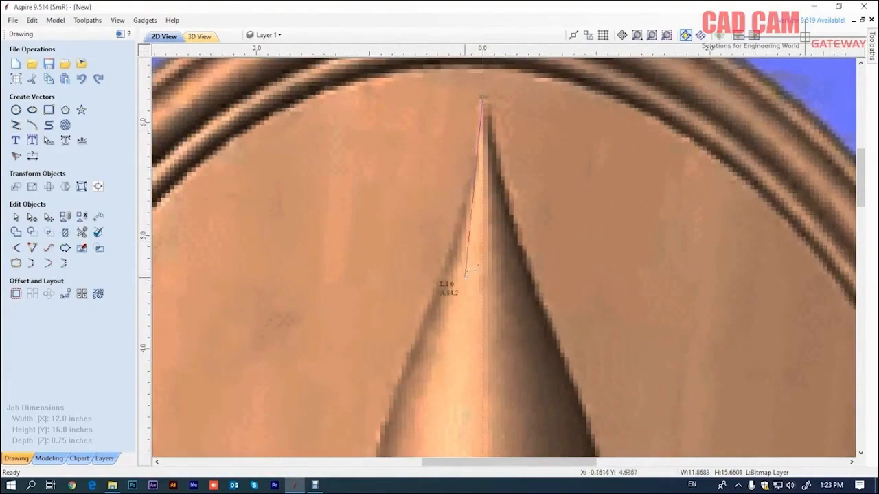
{"action": "scroll", "coordinate": [466, 273], "scroll_direction": "down", "scroll_amount": 2}
{"action": "scroll", "coordinate": [436, 289], "scroll_direction": "up", "scroll_amount": 2}
{"action": "left_click", "coordinate": [431, 294]}
{"action": "scroll", "coordinate": [412, 206], "scroll_direction": "down", "scroll_amount": 3}
{"action": "scroll", "coordinate": [432, 309], "scroll_direction": "up", "scroll_amount": 2}
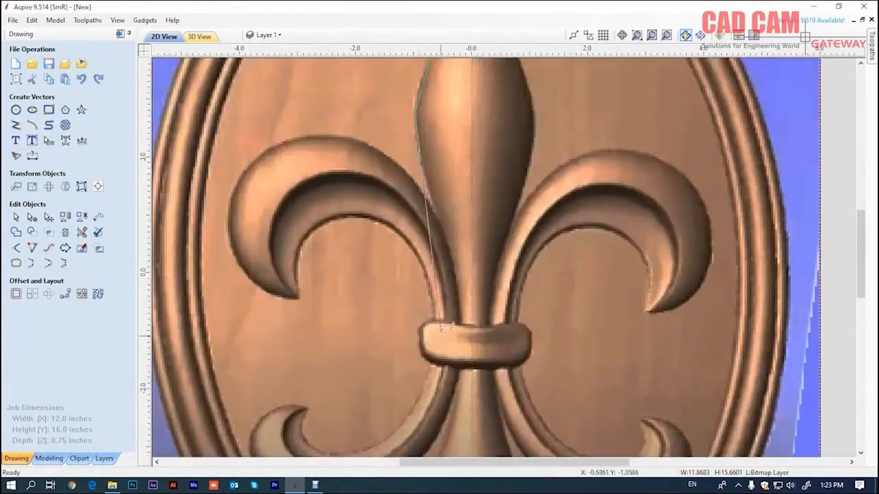
{"action": "scroll", "coordinate": [437, 327], "scroll_direction": "down", "scroll_amount": 3}
{"action": "scroll", "coordinate": [467, 304], "scroll_direction": "up", "scroll_amount": 3}
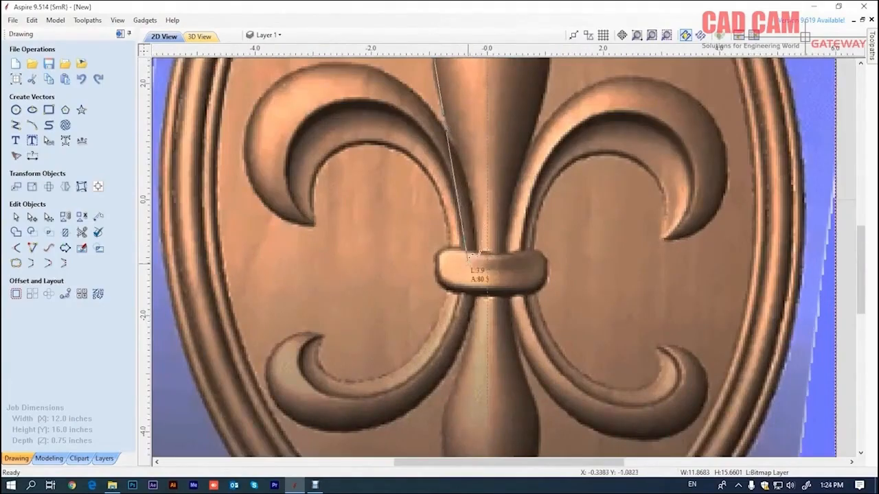
{"action": "left_click", "coordinate": [469, 244]}
{"action": "scroll", "coordinate": [469, 245], "scroll_direction": "down", "scroll_amount": 3}
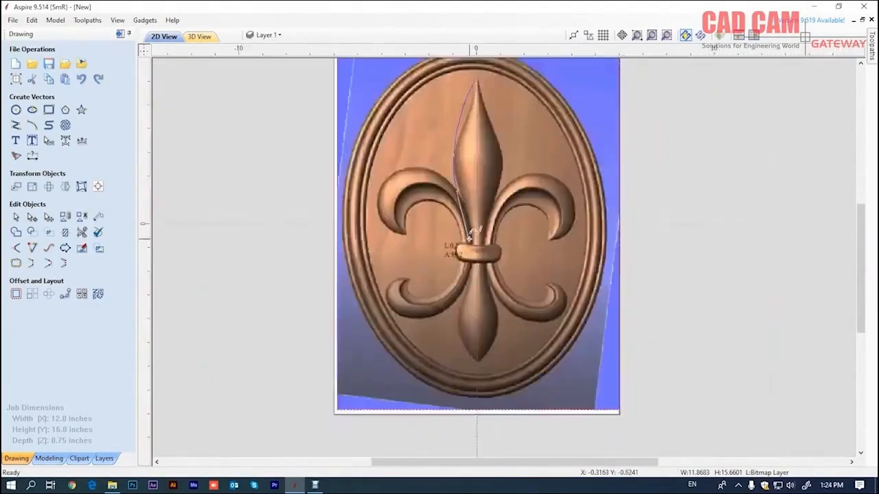
Continue the curve around the lower bulb's left edge to its bottom tip on the vertical centre line and finish it
{"action": "scroll", "coordinate": [463, 308], "scroll_direction": "up", "scroll_amount": 3}
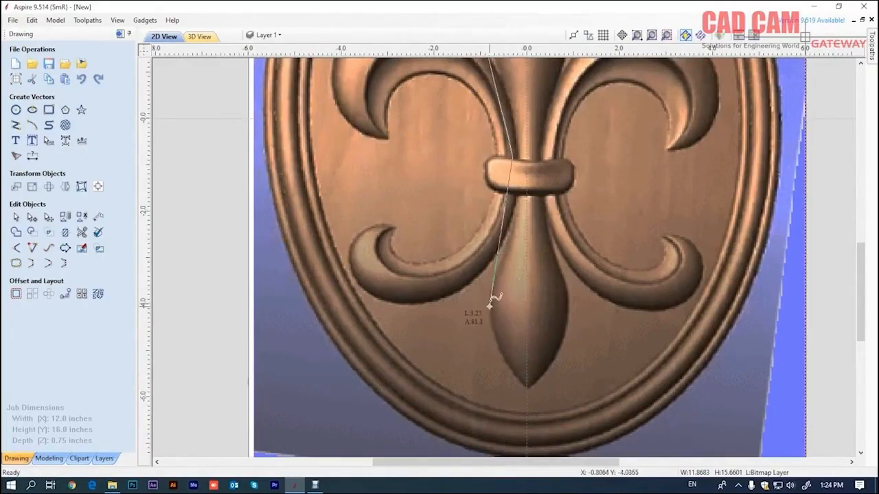
{"action": "left_click", "coordinate": [490, 307]}
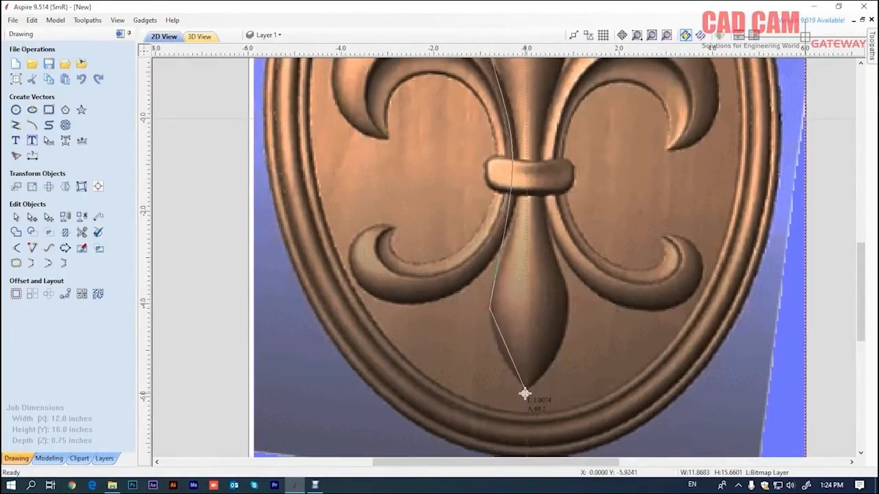
{"action": "left_click", "coordinate": [525, 393]}
{"action": "right_click", "coordinate": [515, 255]}
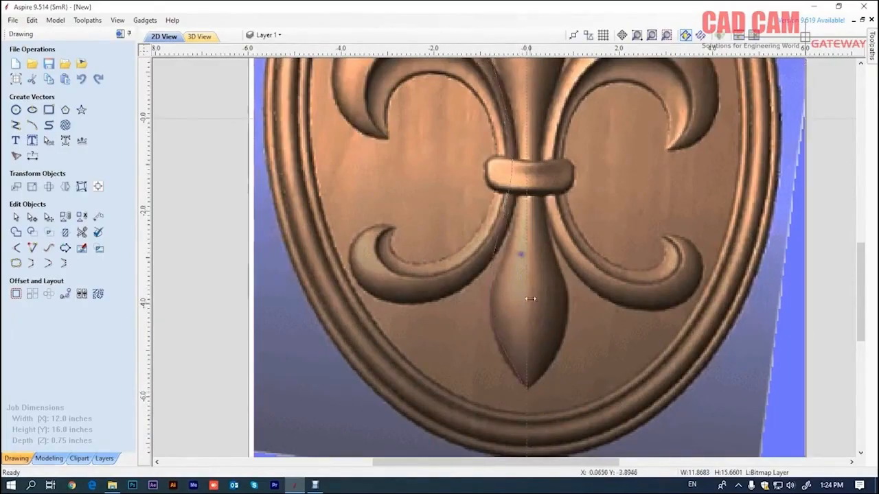
Edit the curve's nodes and pull the top node's control handle inward so the first span follows the petal's tapered left edge
{"action": "scroll", "coordinate": [528, 301], "scroll_direction": "down", "scroll_amount": 2}
{"action": "scroll", "coordinate": [483, 315], "scroll_direction": "down", "scroll_amount": 1}
{"action": "scroll", "coordinate": [510, 180], "scroll_direction": "up", "scroll_amount": 3}
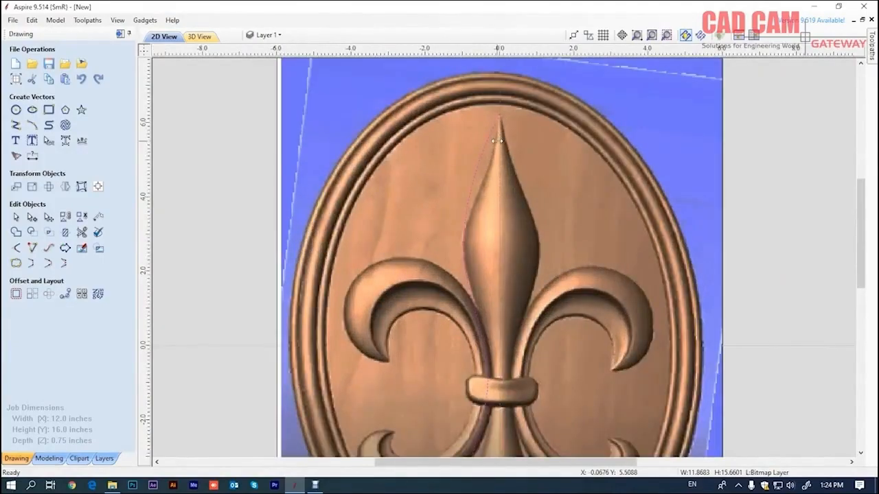
{"action": "double_click", "coordinate": [497, 141]}
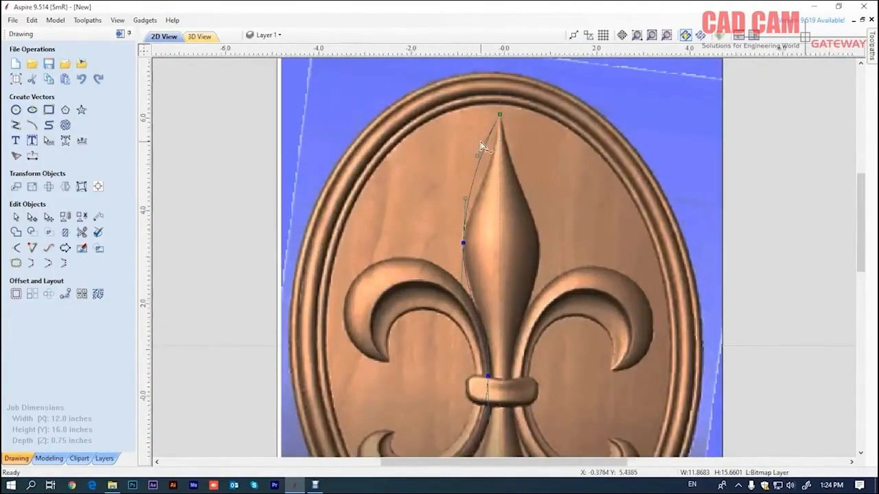
{"action": "scroll", "coordinate": [477, 160], "scroll_direction": "up", "scroll_amount": 2}
{"action": "left_click", "coordinate": [473, 167]}
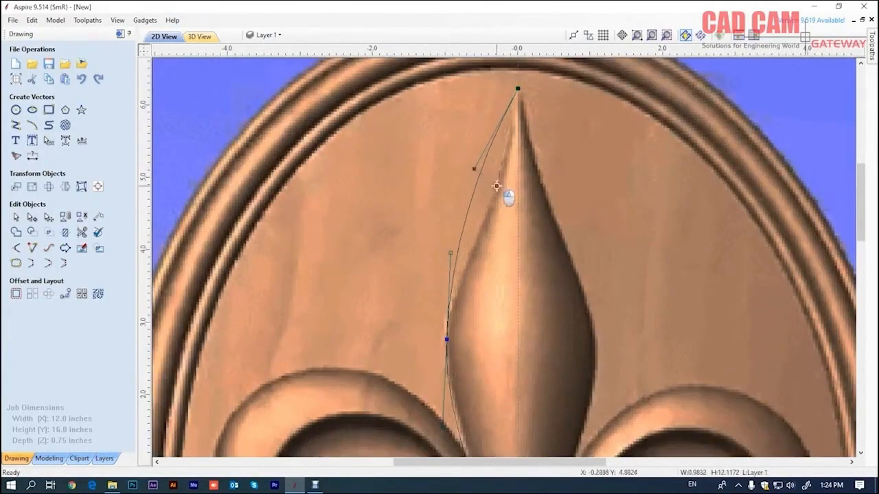
{"action": "scroll", "coordinate": [520, 199], "scroll_direction": "down", "scroll_amount": 3}
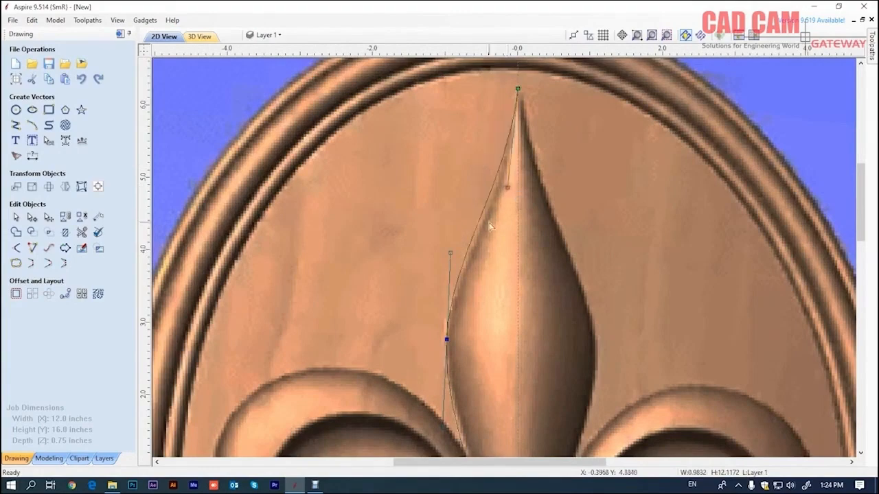
Straighten the control handles of the node at the upper petal's widest left point to vertical
{"action": "scroll", "coordinate": [458, 293], "scroll_direction": "up", "scroll_amount": 3}
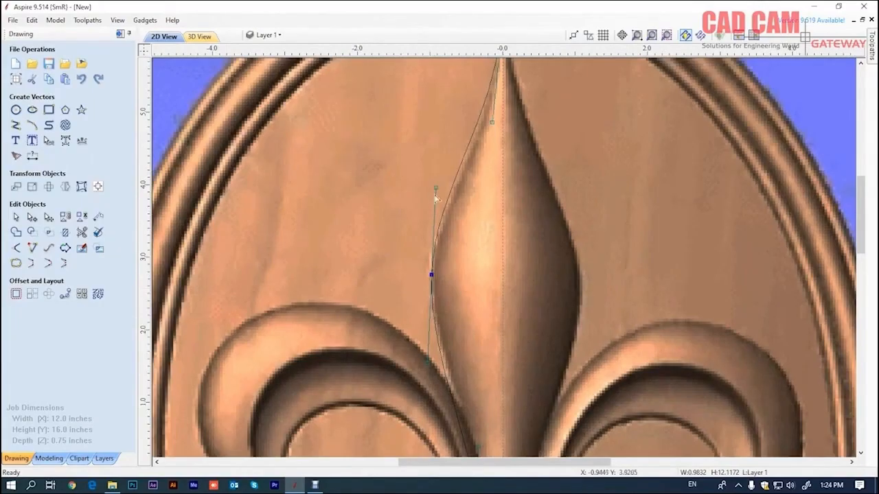
{"action": "left_click", "coordinate": [430, 363]}
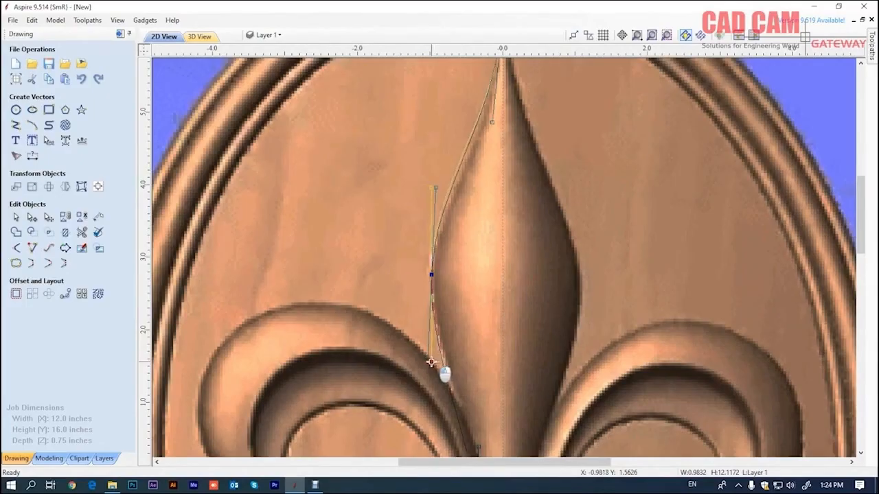
{"action": "left_click_drag", "start_coordinate": [431, 361], "coordinate": [431, 362]}
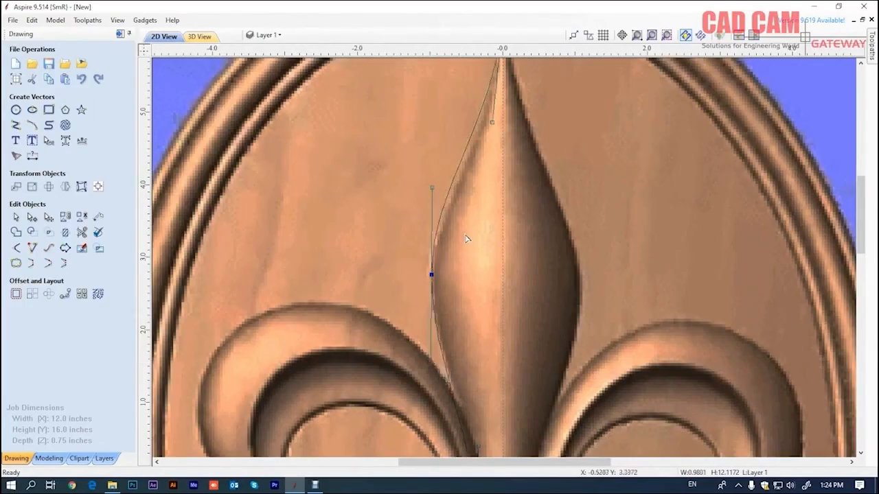
Refine the upper petal's left span by lengthening the top node's handle and shortening the widest node's upper handle
{"action": "scroll", "coordinate": [469, 247], "scroll_direction": "down", "scroll_amount": 3}
{"action": "scroll", "coordinate": [458, 173], "scroll_direction": "up", "scroll_amount": 3}
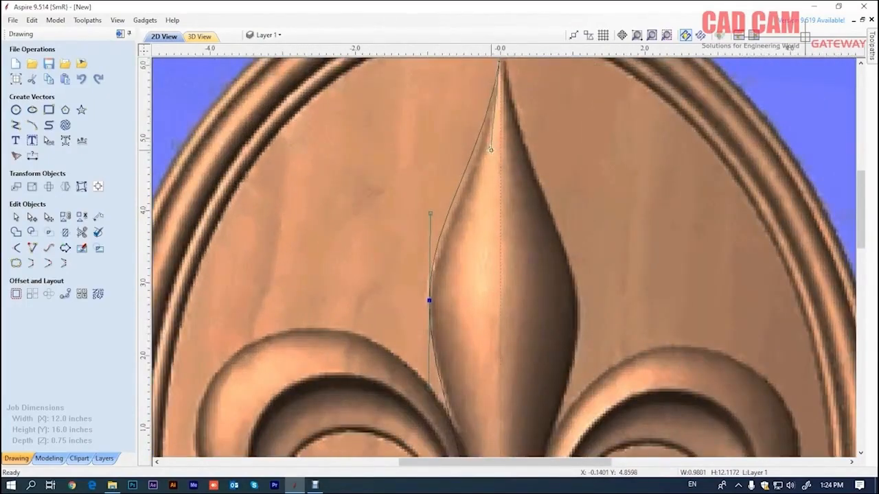
{"action": "left_click_drag", "start_coordinate": [490, 149], "coordinate": [487, 177]}
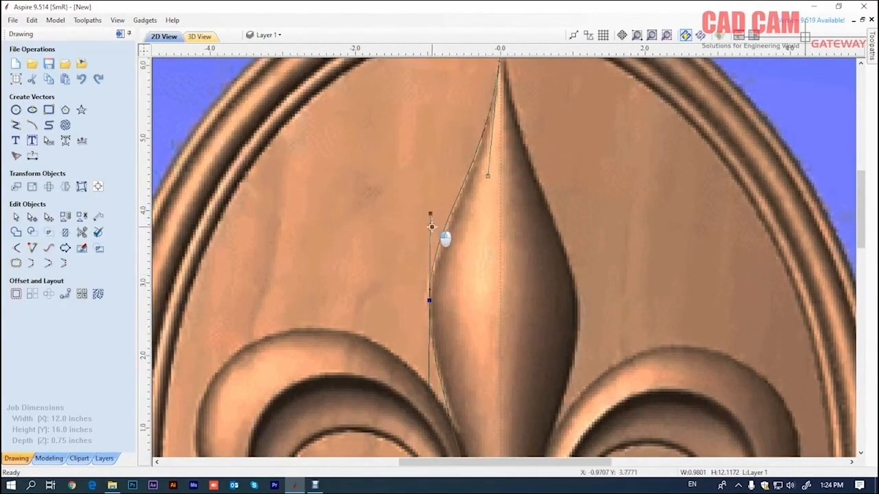
{"action": "left_click_drag", "start_coordinate": [433, 224], "coordinate": [431, 224]}
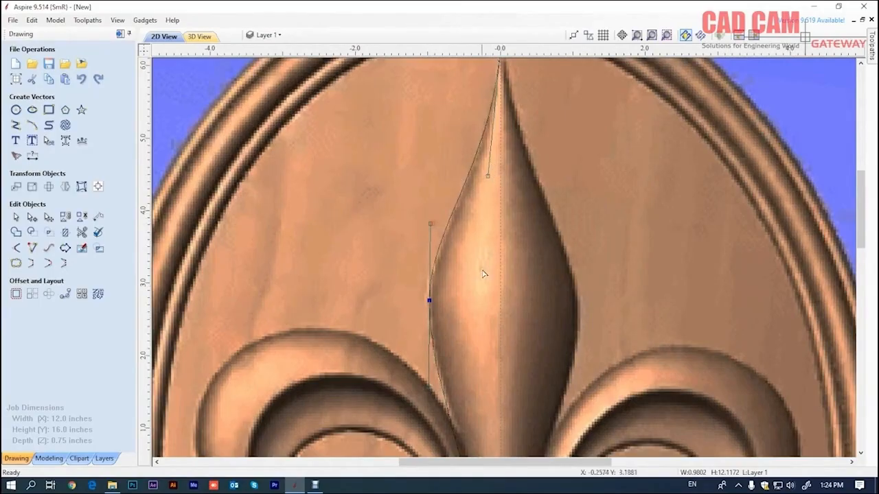
Pull the bottom tip's control handle outward so the last span follows the lower bulb's left edge
{"action": "scroll", "coordinate": [483, 273], "scroll_direction": "down", "scroll_amount": 2}
{"action": "scroll", "coordinate": [501, 138], "scroll_direction": "up", "scroll_amount": 5}
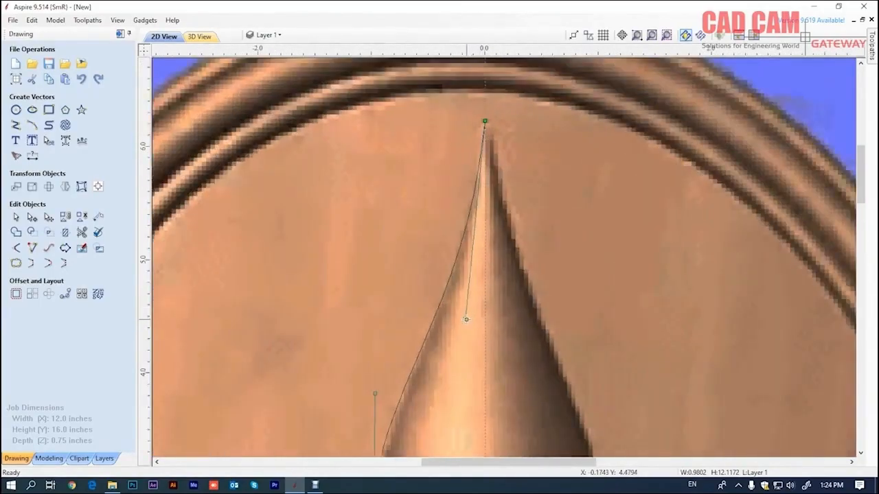
{"action": "scroll", "coordinate": [467, 275], "scroll_direction": "down", "scroll_amount": 4}
{"action": "scroll", "coordinate": [473, 379], "scroll_direction": "up", "scroll_amount": 3}
{"action": "scroll", "coordinate": [472, 378], "scroll_direction": "down", "scroll_amount": 4}
{"action": "scroll", "coordinate": [508, 364], "scroll_direction": "up", "scroll_amount": 7}
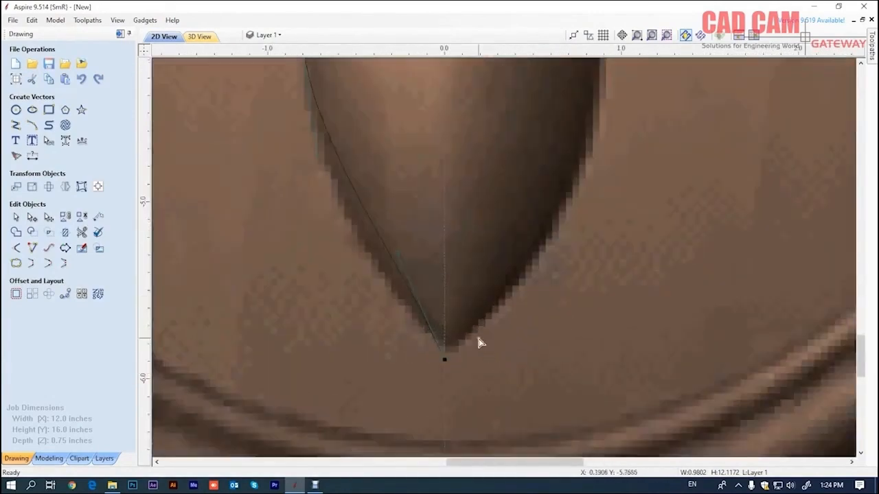
{"action": "left_click_drag", "start_coordinate": [398, 252], "coordinate": [358, 266]}
{"action": "scroll", "coordinate": [384, 271], "scroll_direction": "down", "scroll_amount": 4}
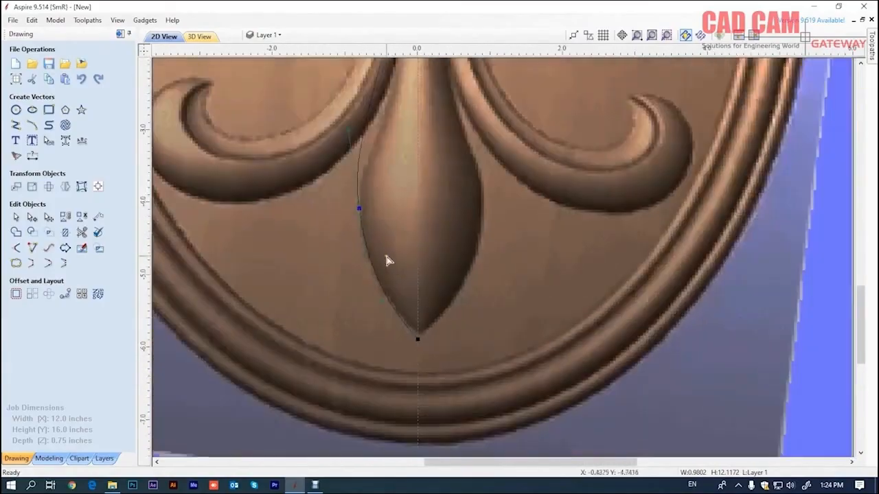
Adjust the upper handle of the node at the lower bulb's widest left point to be vertical and slightly shorter
{"action": "scroll", "coordinate": [364, 206], "scroll_direction": "up", "scroll_amount": 3}
{"action": "left_click", "coordinate": [360, 168]}
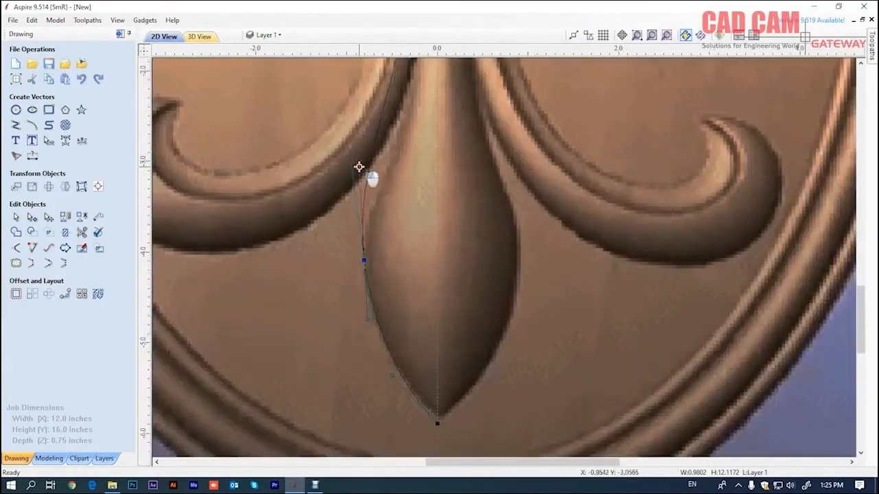
{"action": "left_click_drag", "start_coordinate": [359, 167], "coordinate": [366, 182]}
{"action": "scroll", "coordinate": [370, 275], "scroll_direction": "down", "scroll_amount": 3}
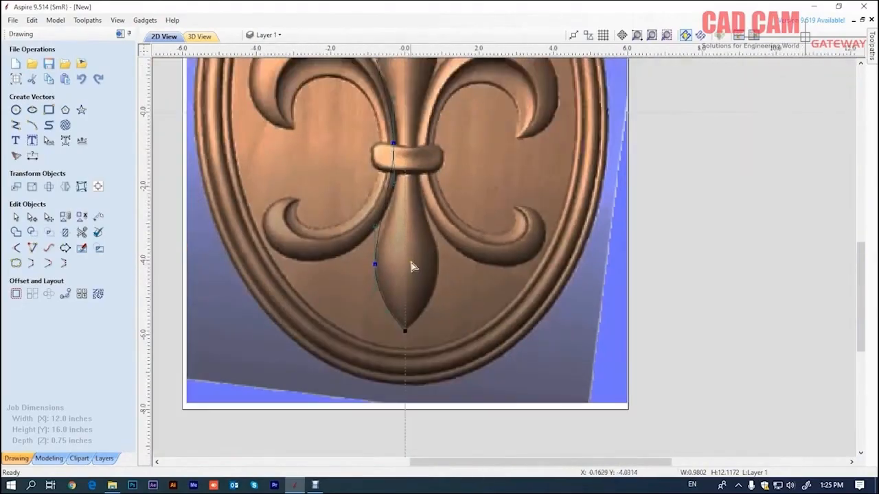
Extend both vertical handles of the node at the band, fitting the curve to the petal's neck above and below it
{"action": "scroll", "coordinate": [414, 257], "scroll_direction": "up", "scroll_amount": 2}
{"action": "left_click_drag", "start_coordinate": [399, 237], "coordinate": [400, 314]}
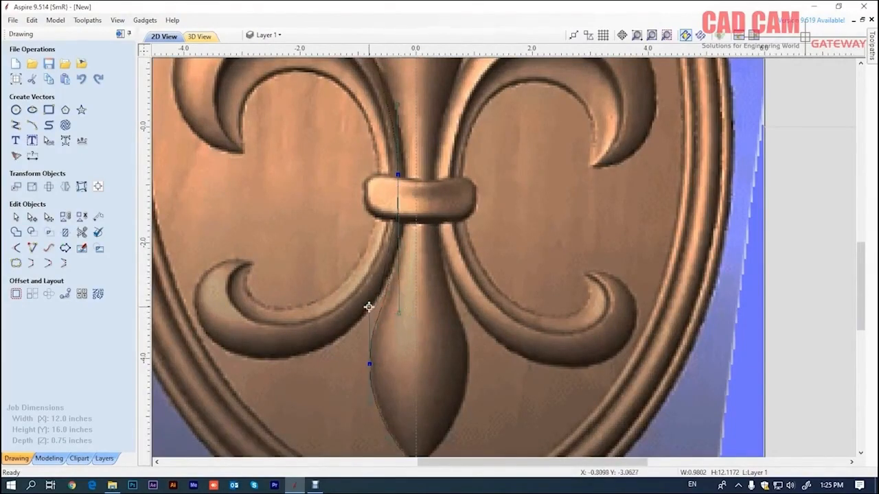
{"action": "scroll", "coordinate": [405, 331], "scroll_direction": "down", "scroll_amount": 1}
{"action": "scroll", "coordinate": [408, 333], "scroll_direction": "down", "scroll_amount": 2}
{"action": "scroll", "coordinate": [392, 253], "scroll_direction": "up", "scroll_amount": 4}
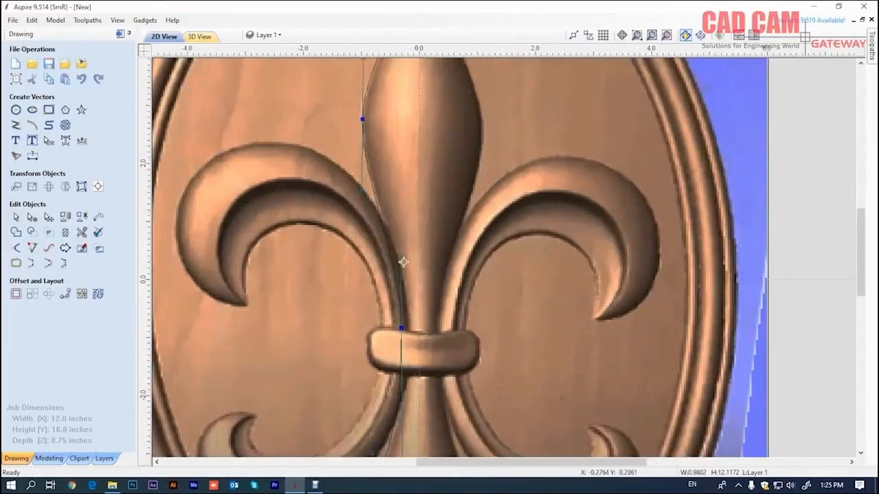
{"action": "left_click_drag", "start_coordinate": [401, 259], "coordinate": [401, 224]}
{"action": "scroll", "coordinate": [420, 290], "scroll_direction": "down", "scroll_amount": 3}
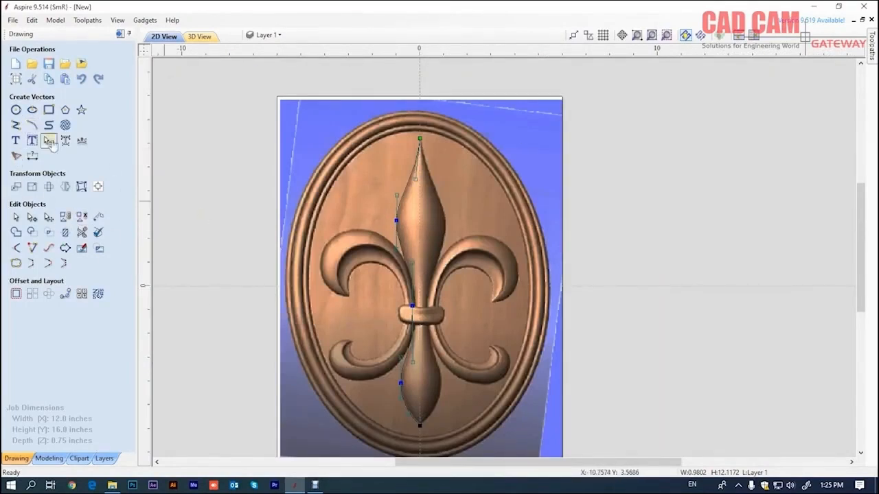
Draw a fitted curve from the upper left scroll's tip around its outer edge, through its widest point and crest, to the band
{"action": "left_click", "coordinate": [32, 125]}
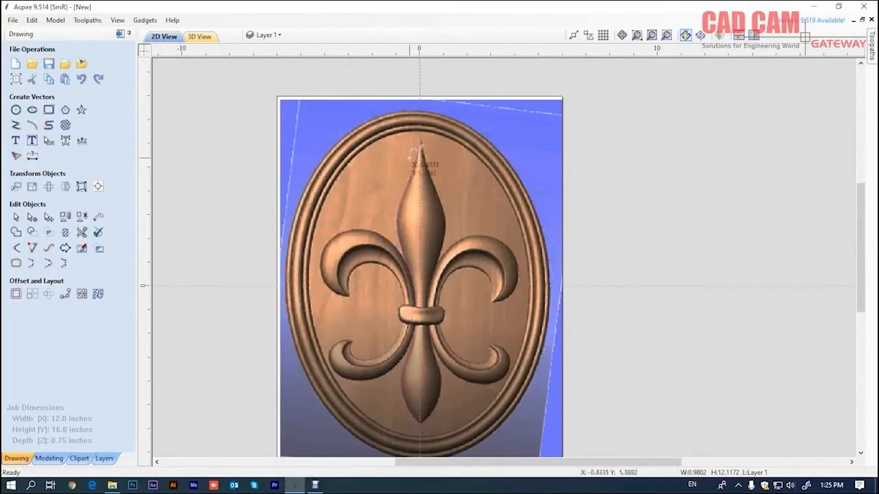
{"action": "scroll", "coordinate": [350, 302], "scroll_direction": "up", "scroll_amount": 5}
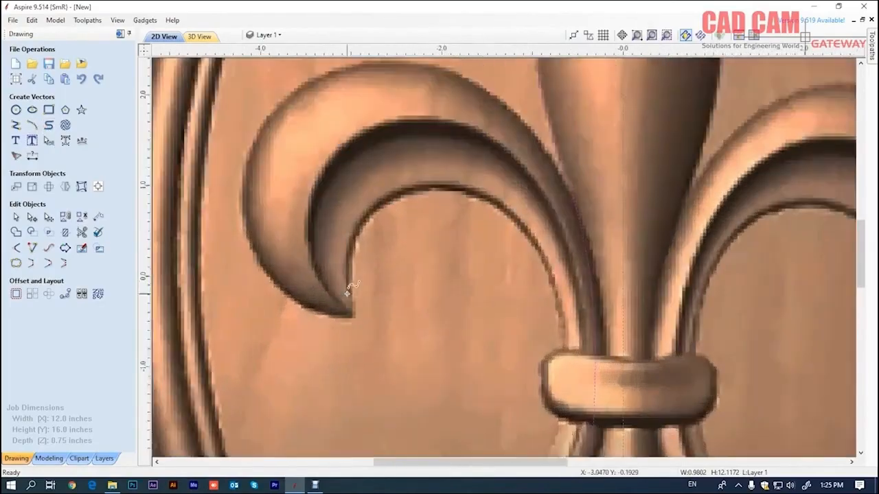
{"action": "scroll", "coordinate": [356, 321], "scroll_direction": "up", "scroll_amount": 3}
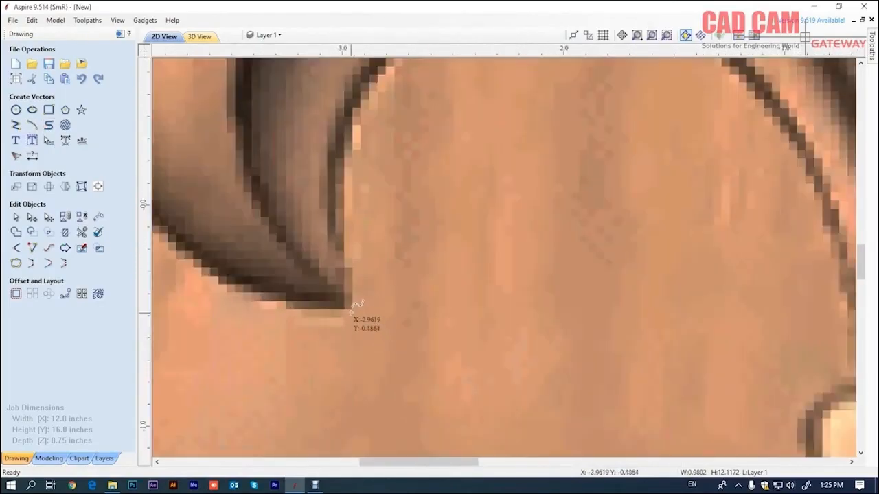
{"action": "scroll", "coordinate": [352, 309], "scroll_direction": "down", "scroll_amount": 5}
{"action": "left_click", "coordinate": [357, 336]}
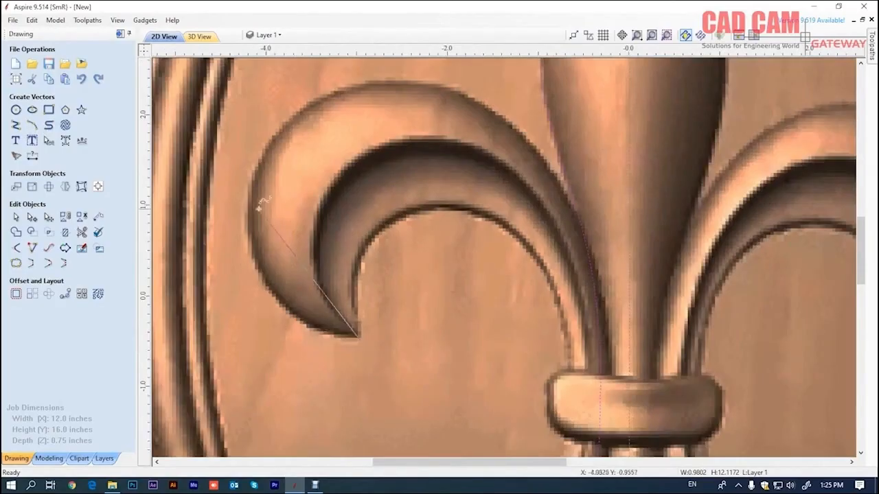
{"action": "left_click", "coordinate": [246, 217]}
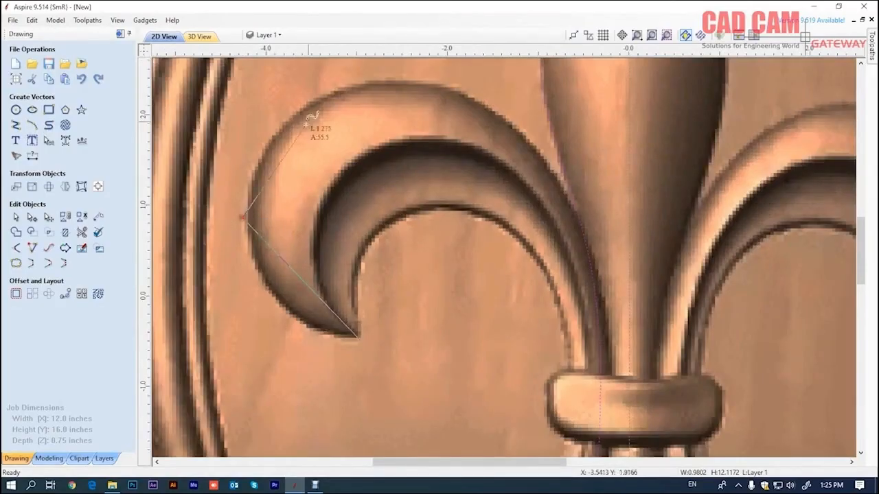
{"action": "left_click", "coordinate": [409, 76]}
{"action": "scroll", "coordinate": [591, 233], "scroll_direction": "down", "scroll_amount": 2}
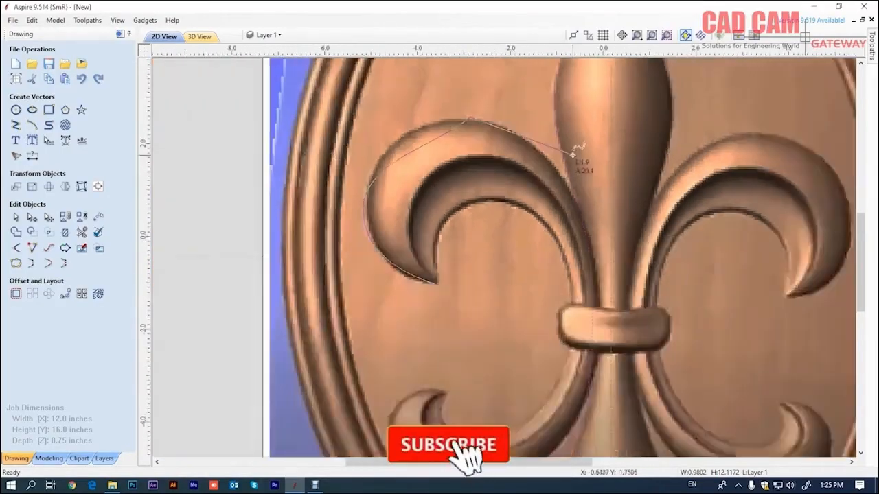
{"action": "scroll", "coordinate": [593, 240], "scroll_direction": "up", "scroll_amount": 1}
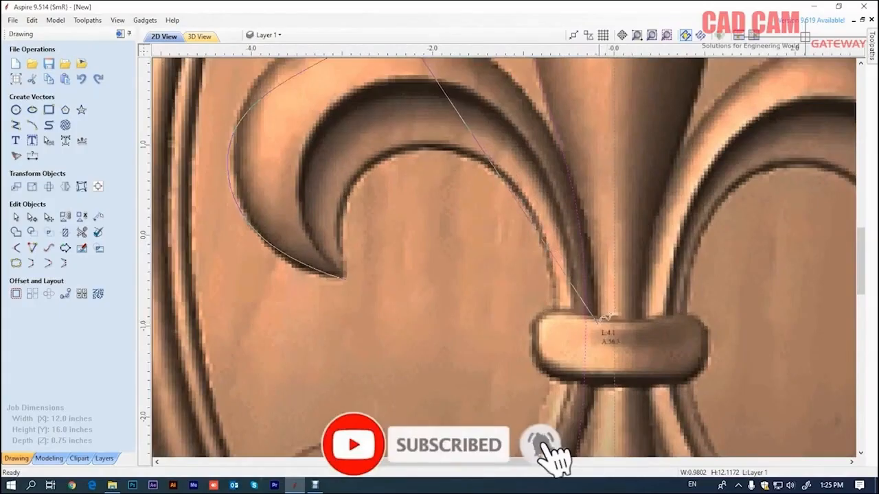
{"action": "left_click", "coordinate": [599, 318]}
Continue the curve from the band along the lower left scroll's outer edge, through its lowest and widest points, ending at its tip
{"action": "scroll", "coordinate": [597, 320], "scroll_direction": "down", "scroll_amount": 3}
{"action": "scroll", "coordinate": [556, 294], "scroll_direction": "up", "scroll_amount": 3}
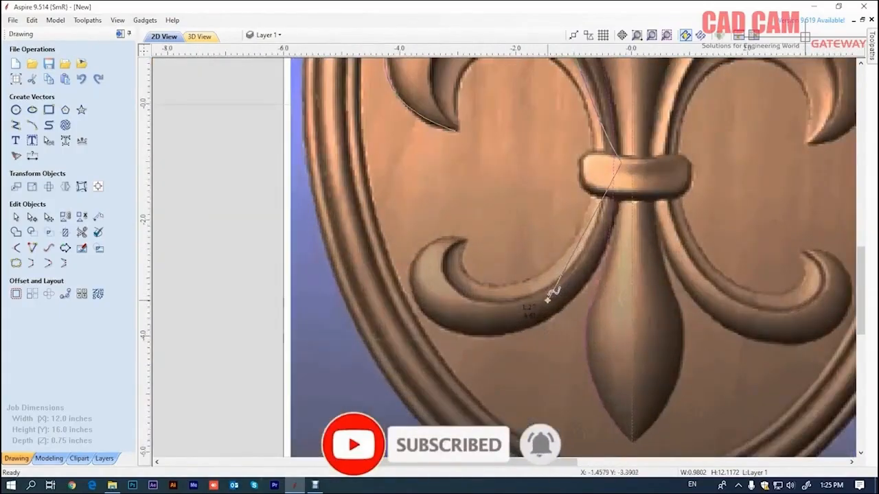
{"action": "left_click", "coordinate": [486, 337]}
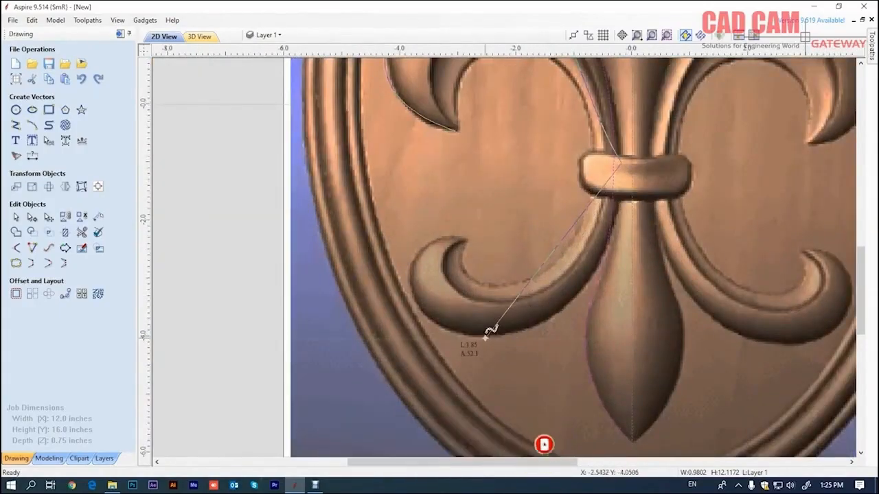
{"action": "left_click", "coordinate": [409, 273]}
{"action": "scroll", "coordinate": [410, 272], "scroll_direction": "up", "scroll_amount": 3}
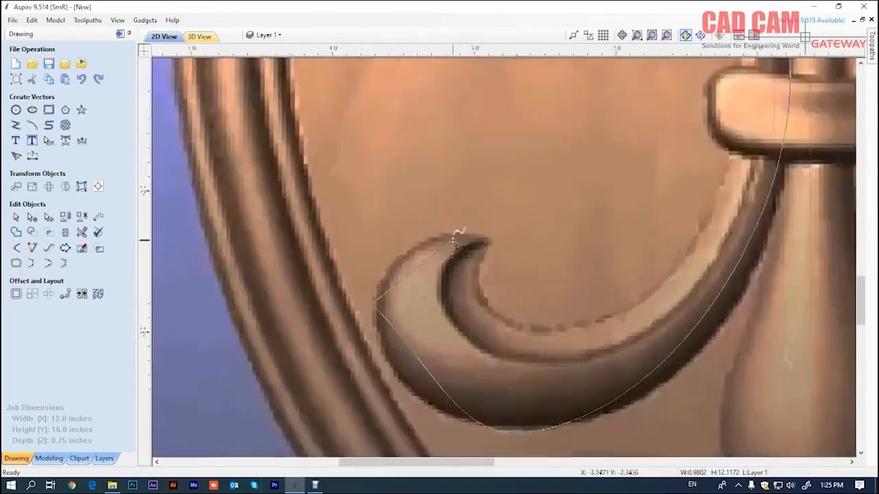
{"action": "scroll", "coordinate": [457, 227], "scroll_direction": "down", "scroll_amount": 3}
{"action": "scroll", "coordinate": [456, 227], "scroll_direction": "up", "scroll_amount": 3}
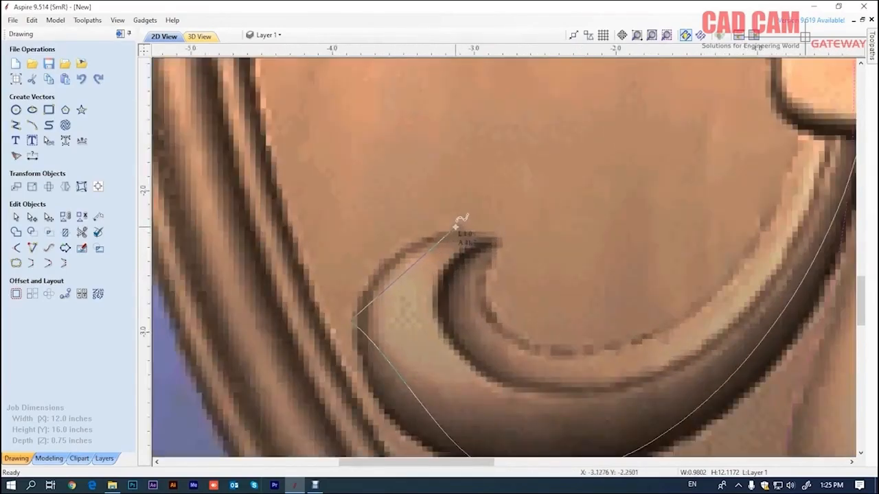
{"action": "left_click", "coordinate": [498, 240]}
{"action": "right_click", "coordinate": [437, 211]}
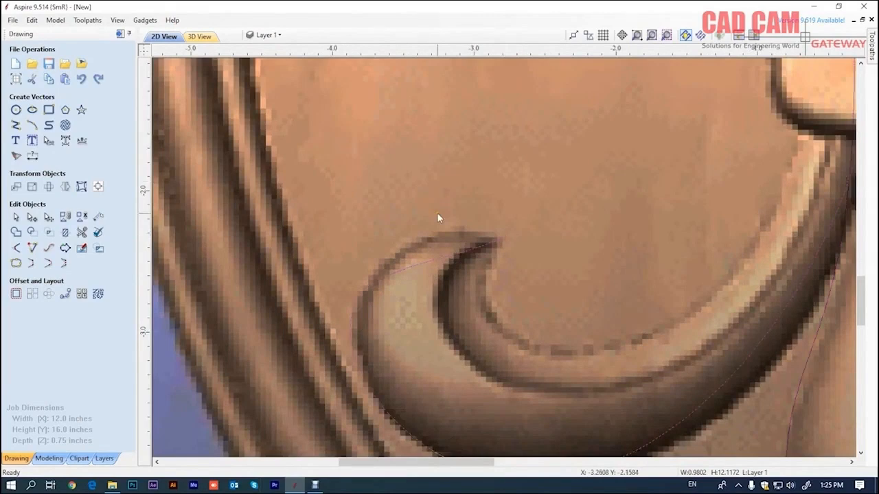
Fit the lower scroll's last span by pulling the tip's handle up and outward and making the widest left node's handles vertical
{"action": "left_click_drag", "start_coordinate": [455, 265], "coordinate": [428, 210]}
{"action": "scroll", "coordinate": [446, 202], "scroll_direction": "down", "scroll_amount": 1}
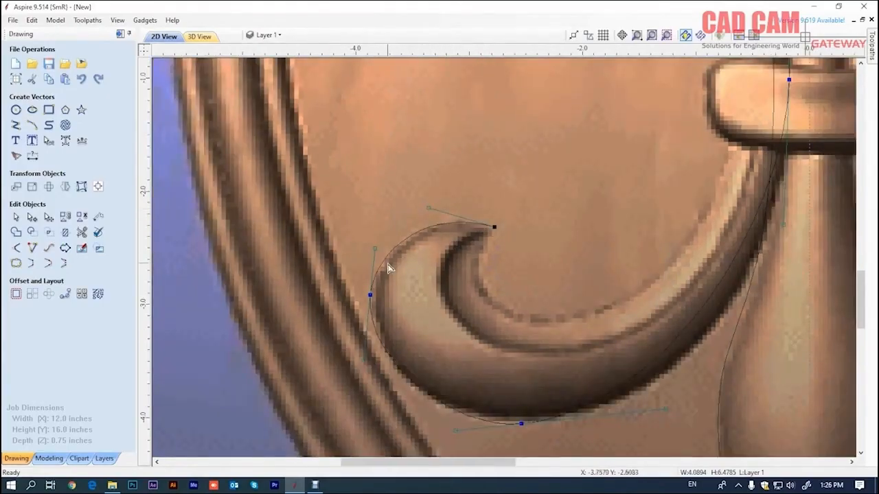
{"action": "scroll", "coordinate": [467, 232], "scroll_direction": "up", "scroll_amount": 4}
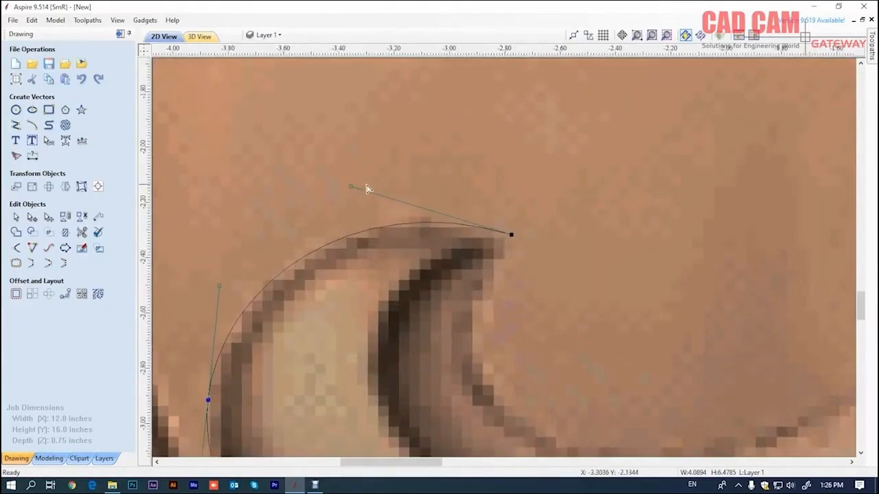
{"action": "scroll", "coordinate": [354, 196], "scroll_direction": "down", "scroll_amount": 5}
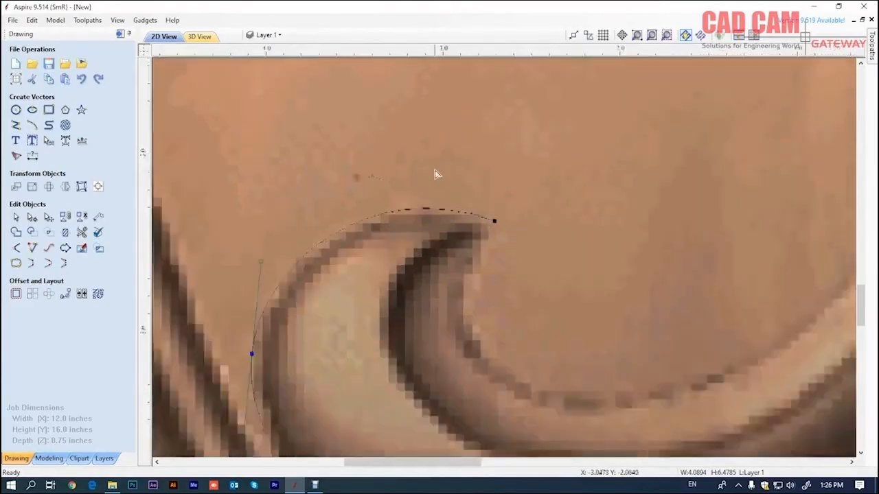
{"action": "scroll", "coordinate": [341, 279], "scroll_direction": "up", "scroll_amount": 2}
{"action": "left_click_drag", "start_coordinate": [345, 257], "coordinate": [347, 269]}
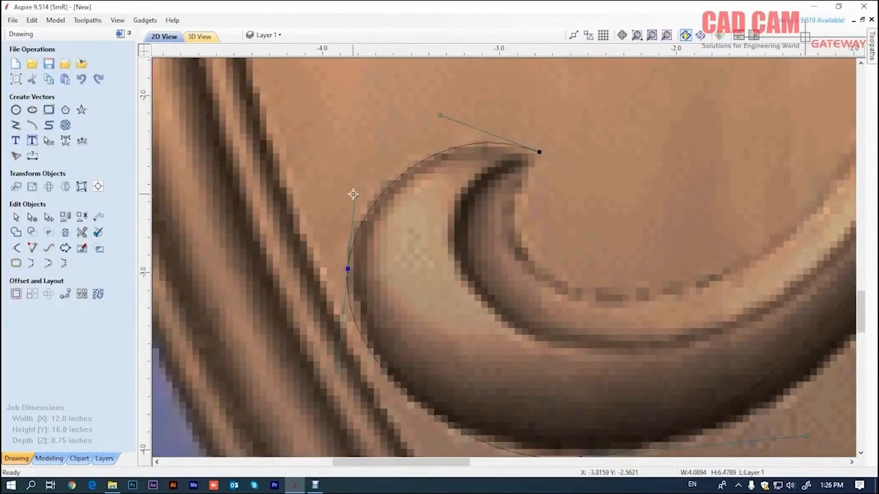
{"action": "left_click_drag", "start_coordinate": [356, 195], "coordinate": [346, 192]}
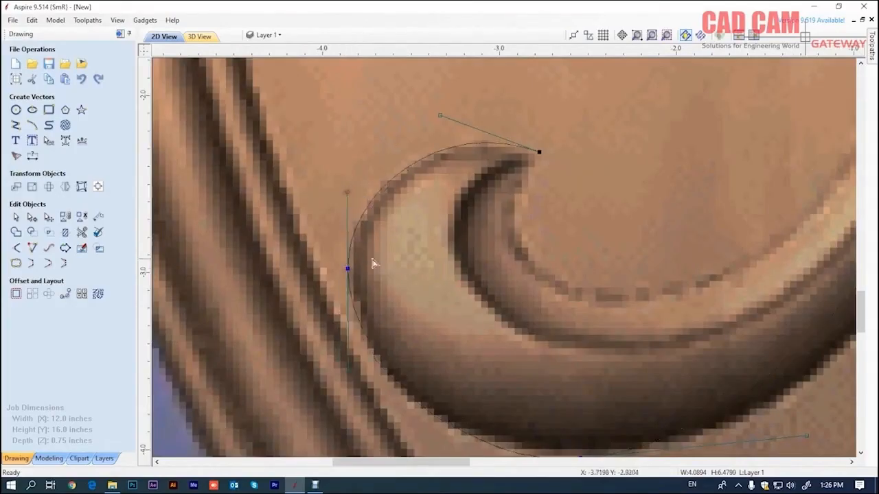
Level the handles of the node at the lower scroll's lowest point so they run horizontally
{"action": "scroll", "coordinate": [412, 182], "scroll_direction": "down", "scroll_amount": 3}
{"action": "scroll", "coordinate": [508, 328], "scroll_direction": "up", "scroll_amount": 2}
{"action": "scroll", "coordinate": [508, 327], "scroll_direction": "up", "scroll_amount": 1}
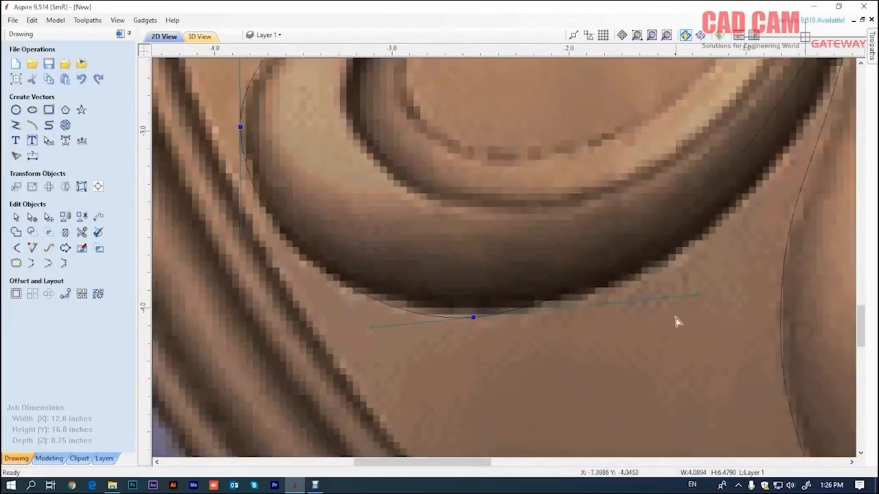
{"action": "left_click_drag", "start_coordinate": [698, 296], "coordinate": [699, 317]}
{"action": "scroll", "coordinate": [699, 317], "scroll_direction": "down", "scroll_amount": 5}
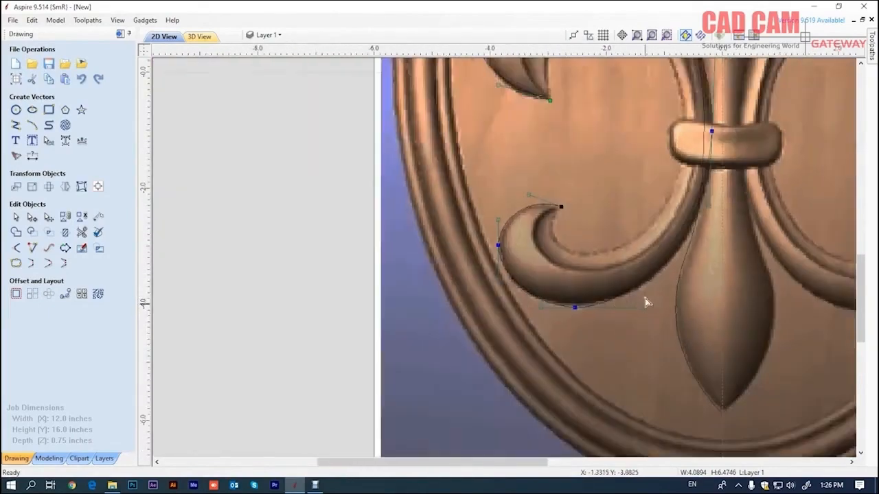
Adjust the band node's upper and lower handles so the curve follows the scroll stems on both sides of the band
{"action": "scroll", "coordinate": [712, 154], "scroll_direction": "up", "scroll_amount": 2}
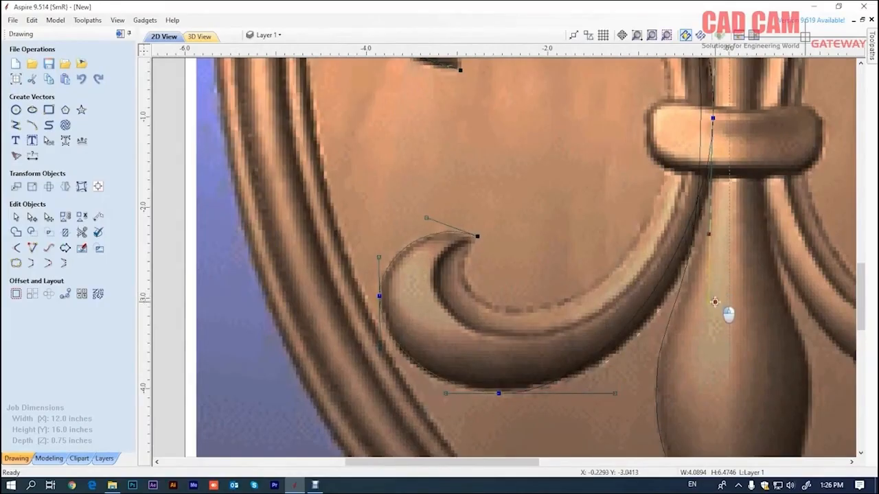
{"action": "scroll", "coordinate": [631, 328], "scroll_direction": "down", "scroll_amount": 5}
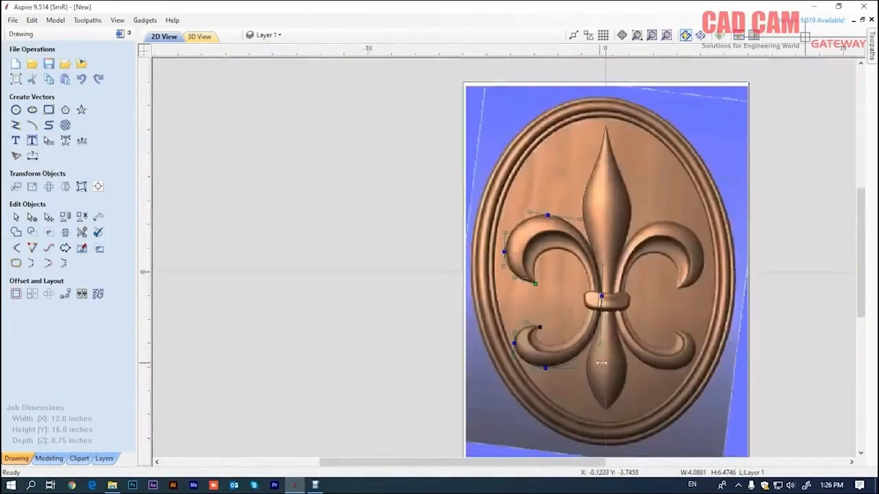
{"action": "scroll", "coordinate": [578, 336], "scroll_direction": "up", "scroll_amount": 4}
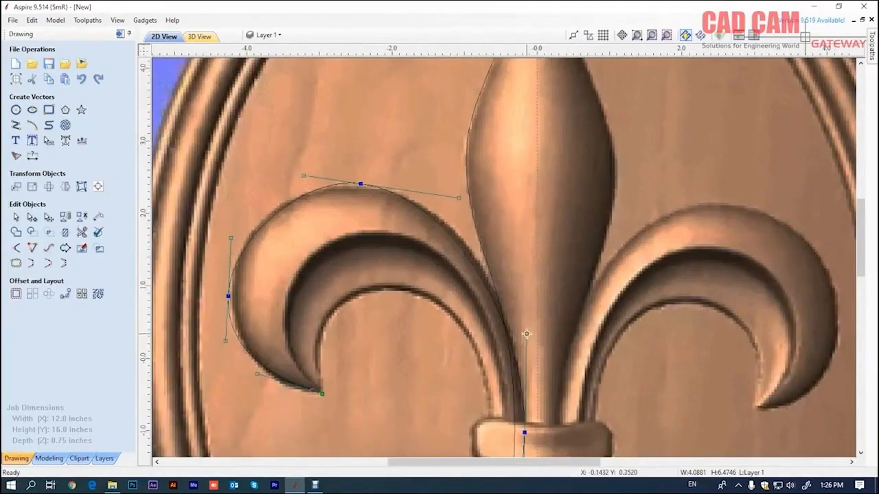
{"action": "left_click_drag", "start_coordinate": [521, 303], "coordinate": [522, 305]}
Level the handles of the upper scroll's crest node and shift the node slightly left to fit the outer edge
{"action": "scroll", "coordinate": [395, 185], "scroll_direction": "up", "scroll_amount": 2}
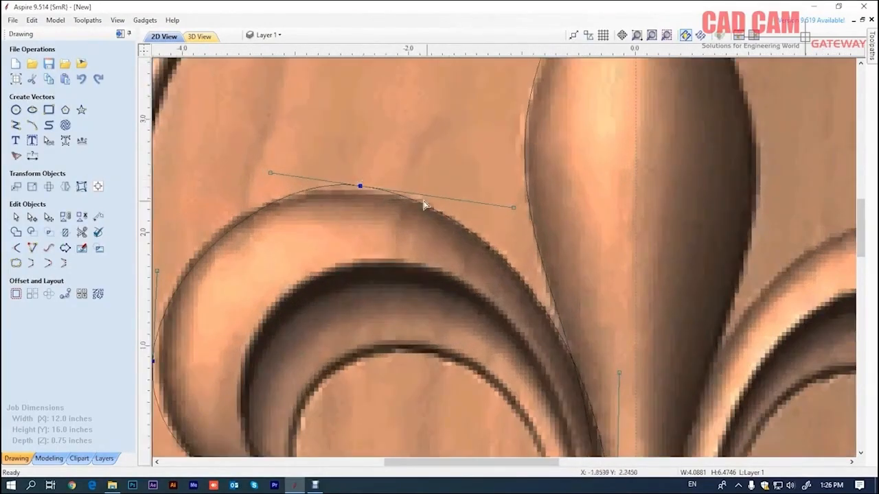
{"action": "left_click_drag", "start_coordinate": [514, 207], "coordinate": [512, 186]}
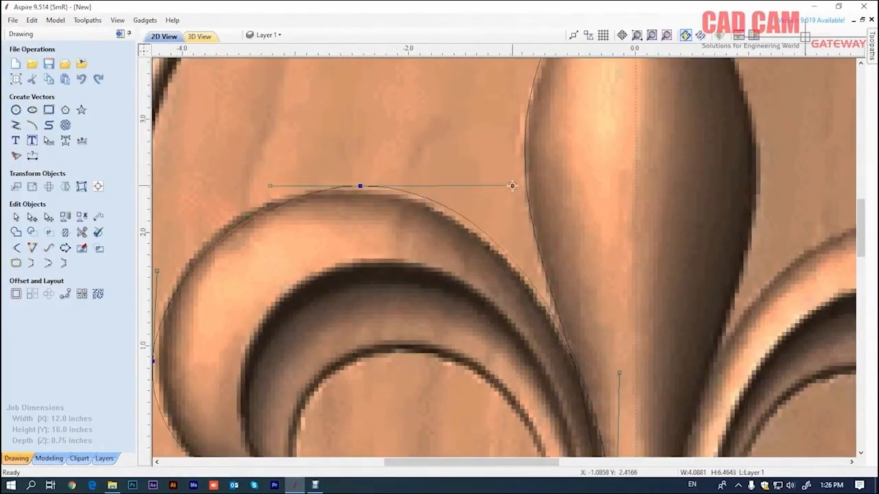
{"action": "left_click_drag", "start_coordinate": [360, 185], "coordinate": [349, 187]}
{"action": "scroll", "coordinate": [477, 202], "scroll_direction": "down", "scroll_amount": 5}
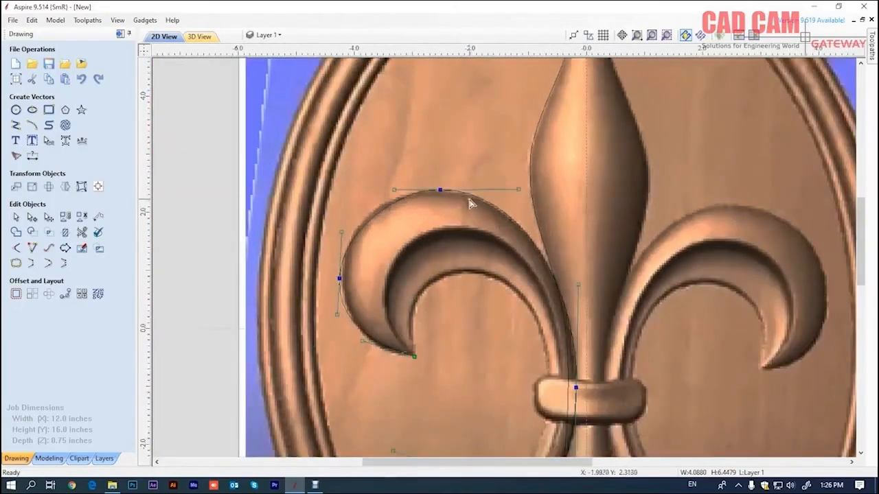
Make the upper scroll's widest left node's handles vertical and lengthen the crest node's left handle to fit the span between them
{"action": "scroll", "coordinate": [233, 269], "scroll_direction": "up", "scroll_amount": 5}
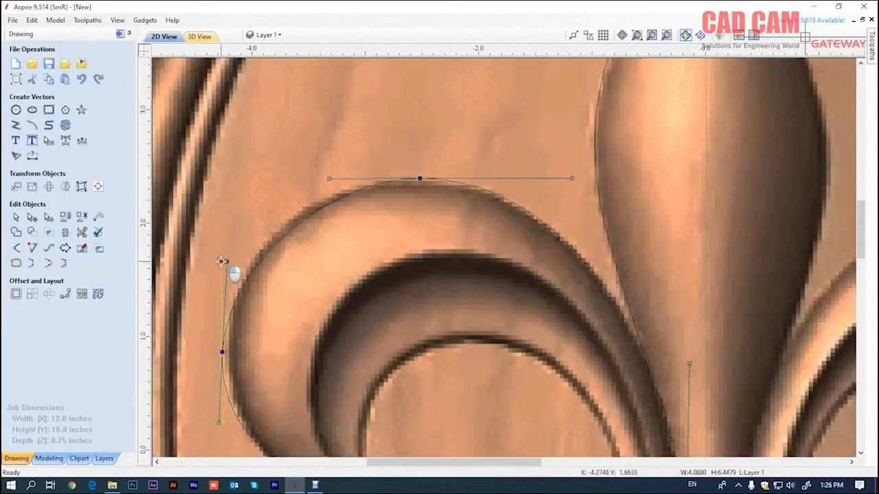
{"action": "left_click_drag", "start_coordinate": [223, 261], "coordinate": [221, 262]}
{"action": "left_click_drag", "start_coordinate": [330, 179], "coordinate": [295, 179]}
{"action": "scroll", "coordinate": [338, 191], "scroll_direction": "down", "scroll_amount": 3}
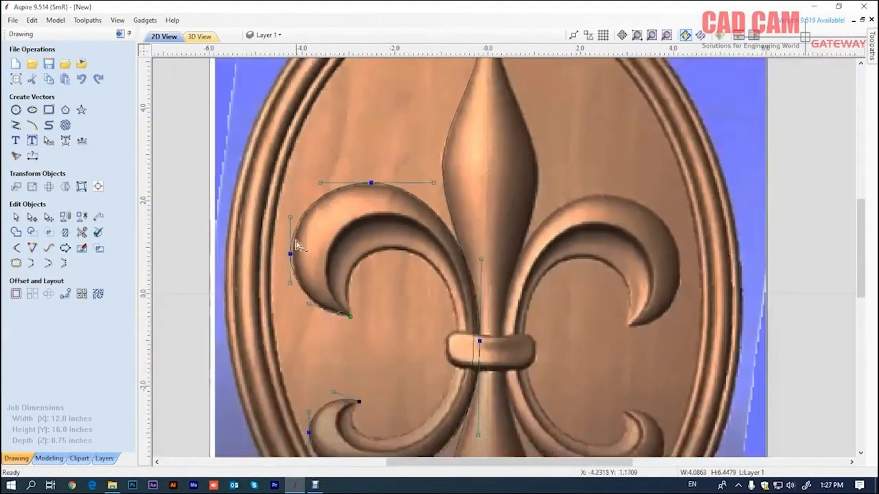
{"action": "scroll", "coordinate": [316, 214], "scroll_direction": "up", "scroll_amount": 2}
{"action": "scroll", "coordinate": [338, 213], "scroll_direction": "down", "scroll_amount": 1}
{"action": "scroll", "coordinate": [339, 213], "scroll_direction": "down", "scroll_amount": 2}
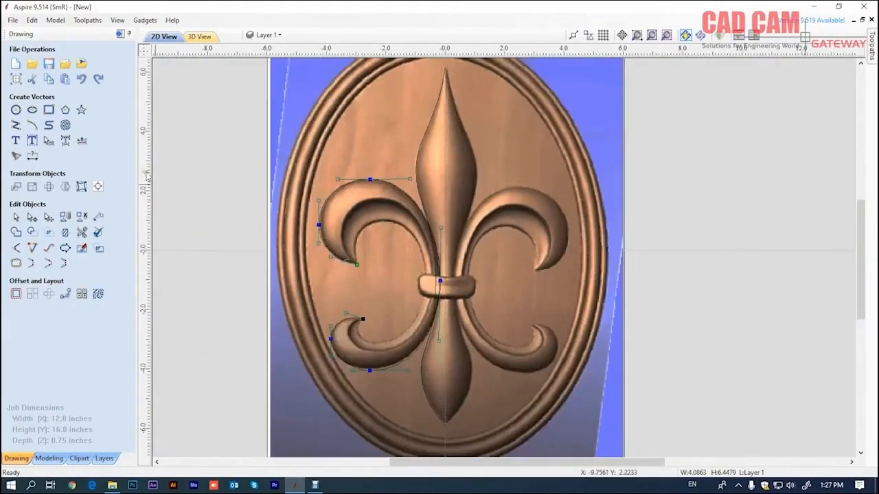
Start a curve vector at the upper scroll's tip and trace its inner edge with points up to the inner crest
{"action": "left_click", "coordinate": [48, 125]}
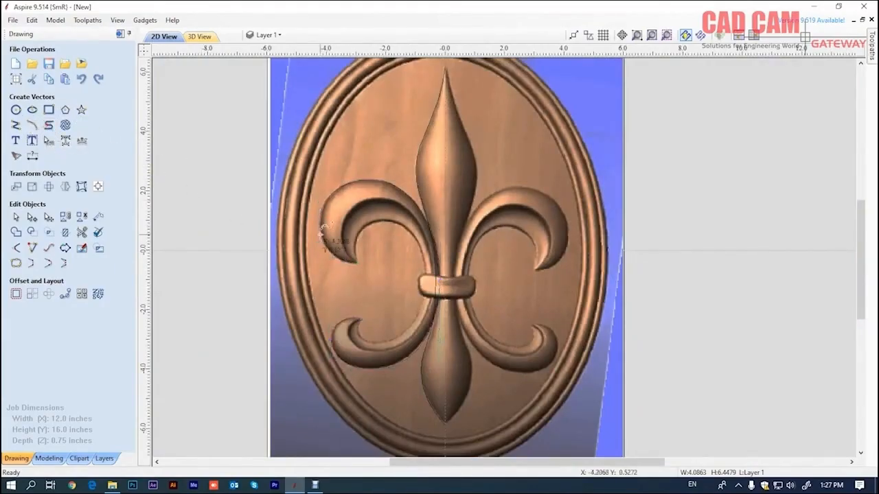
{"action": "scroll", "coordinate": [347, 255], "scroll_direction": "up", "scroll_amount": 5}
{"action": "scroll", "coordinate": [347, 256], "scroll_direction": "up", "scroll_amount": 3}
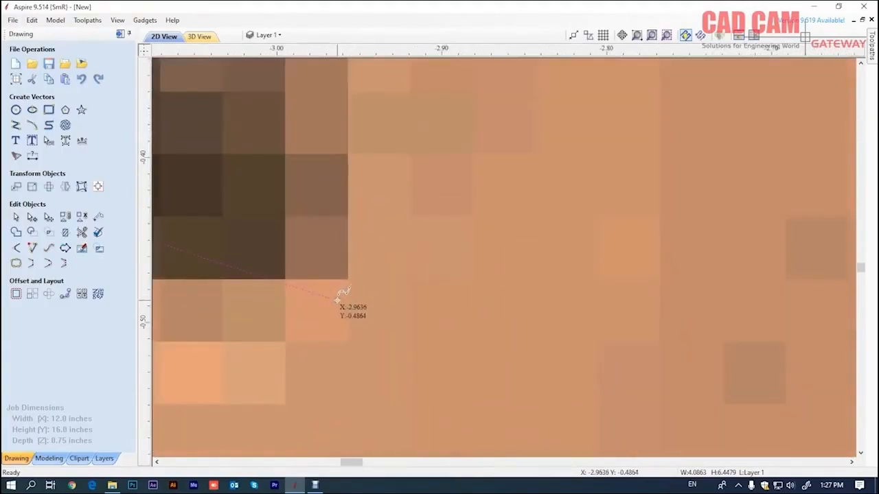
{"action": "left_click", "coordinate": [337, 299]}
{"action": "scroll", "coordinate": [352, 294], "scroll_direction": "down", "scroll_amount": 6}
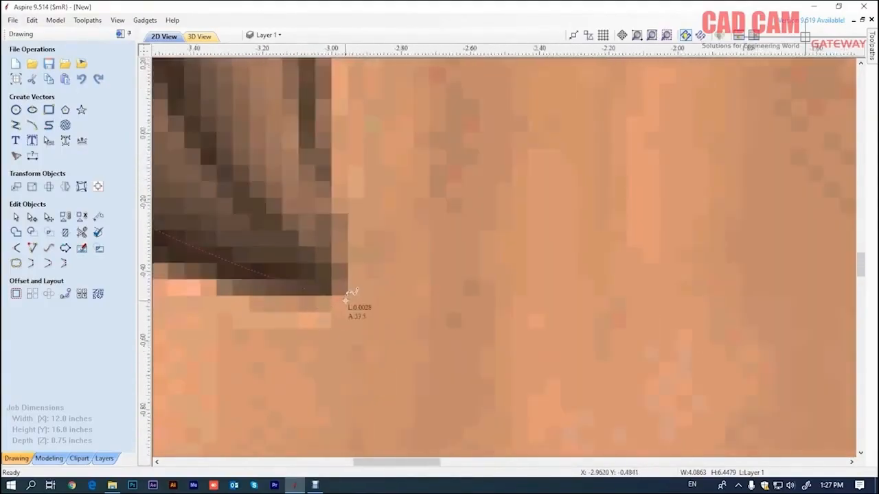
{"action": "scroll", "coordinate": [348, 292], "scroll_direction": "up", "scroll_amount": 4}
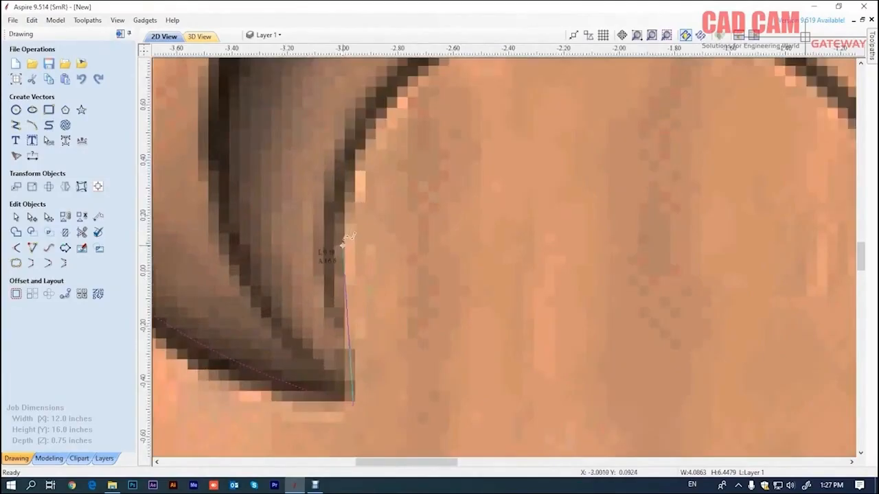
{"action": "scroll", "coordinate": [322, 266], "scroll_direction": "down", "scroll_amount": 4}
{"action": "scroll", "coordinate": [322, 266], "scroll_direction": "down", "scroll_amount": 4}
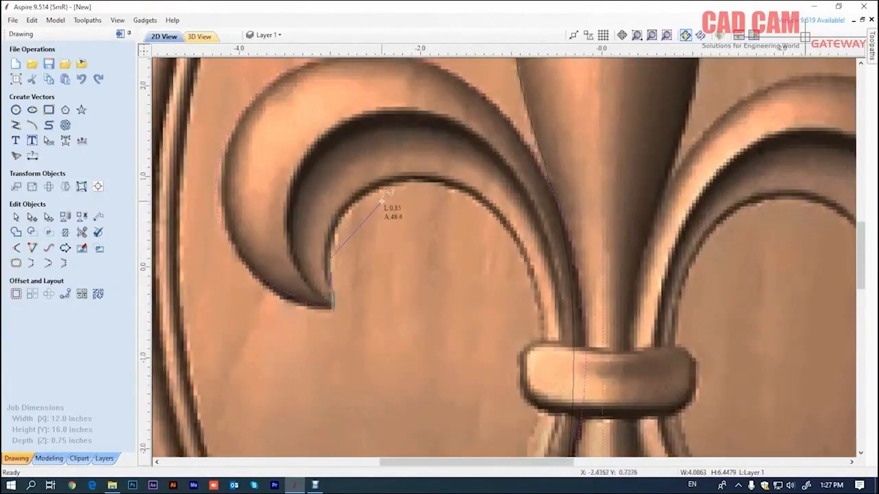
{"action": "scroll", "coordinate": [388, 194], "scroll_direction": "up", "scroll_amount": 4}
{"action": "left_click", "coordinate": [433, 169]}
{"action": "scroll", "coordinate": [419, 173], "scroll_direction": "down", "scroll_amount": 3}
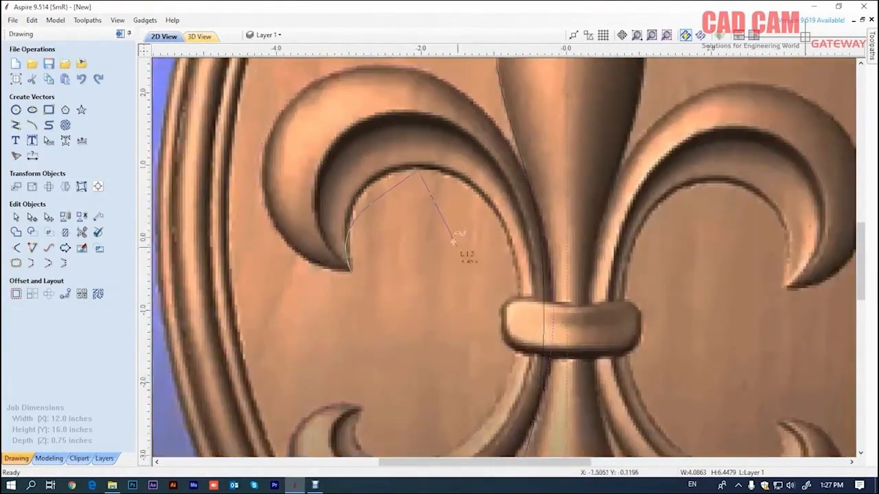
Continue the curve through the band and the lower scroll's lowest inner point, and finish it at the lower scroll's tip
{"action": "scroll", "coordinate": [516, 323], "scroll_direction": "up", "scroll_amount": 4}
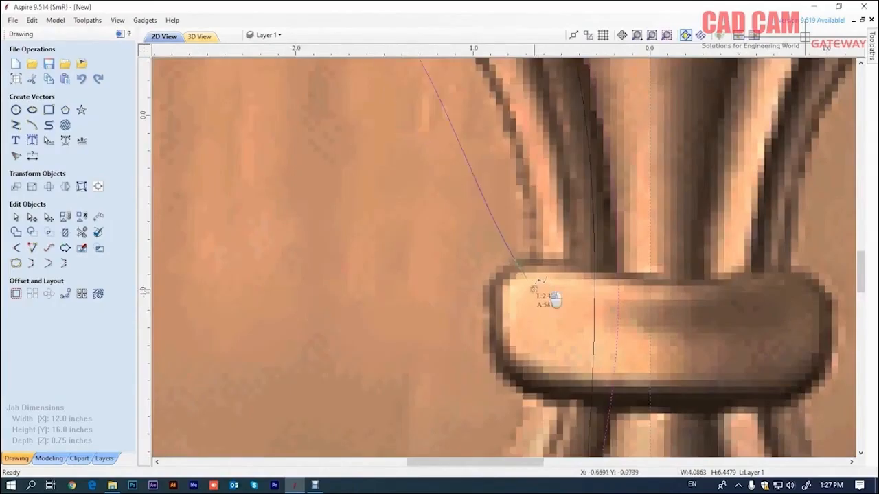
{"action": "scroll", "coordinate": [535, 291], "scroll_direction": "down", "scroll_amount": 4}
{"action": "left_click", "coordinate": [533, 253]}
{"action": "scroll", "coordinate": [473, 371], "scroll_direction": "up", "scroll_amount": 3}
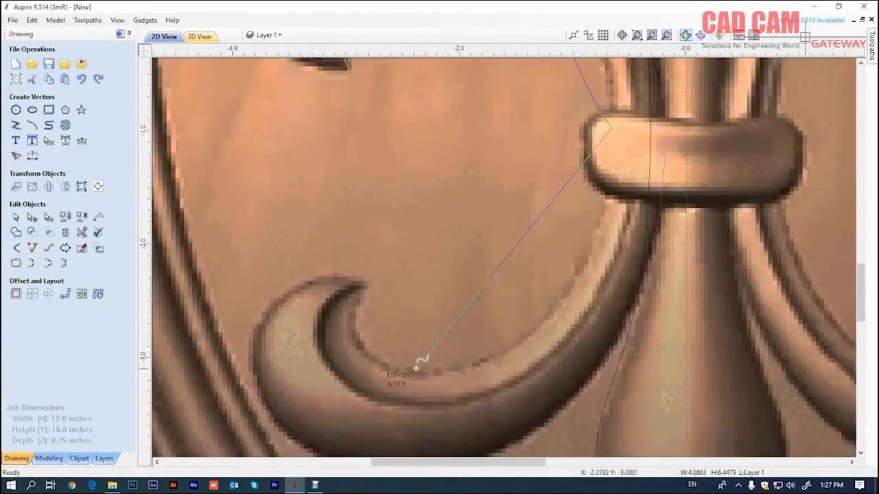
{"action": "left_click", "coordinate": [415, 370]}
{"action": "scroll", "coordinate": [363, 298], "scroll_direction": "up", "scroll_amount": 5}
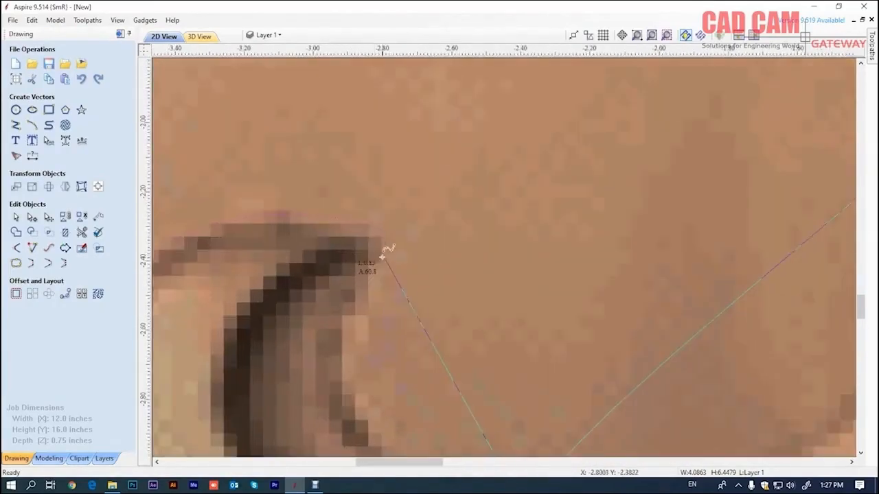
{"action": "left_click", "coordinate": [387, 236]}
{"action": "scroll", "coordinate": [385, 239], "scroll_direction": "down", "scroll_amount": 4}
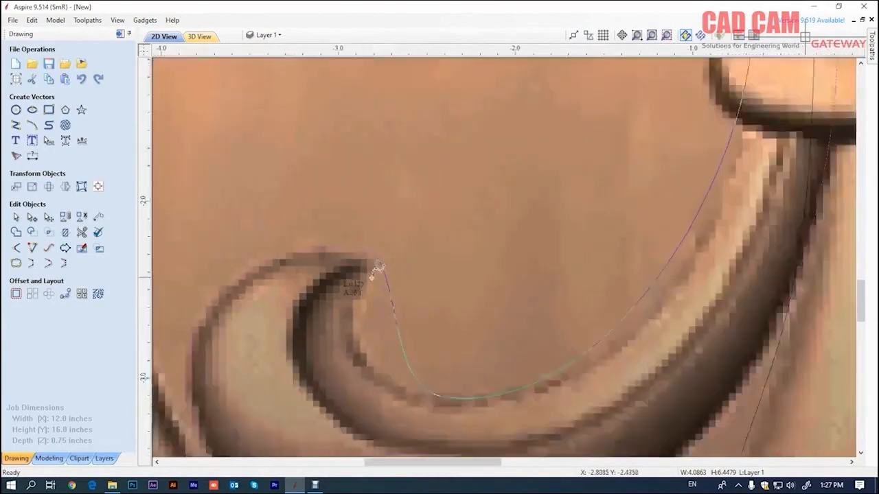
{"action": "right_click", "coordinate": [410, 273]}
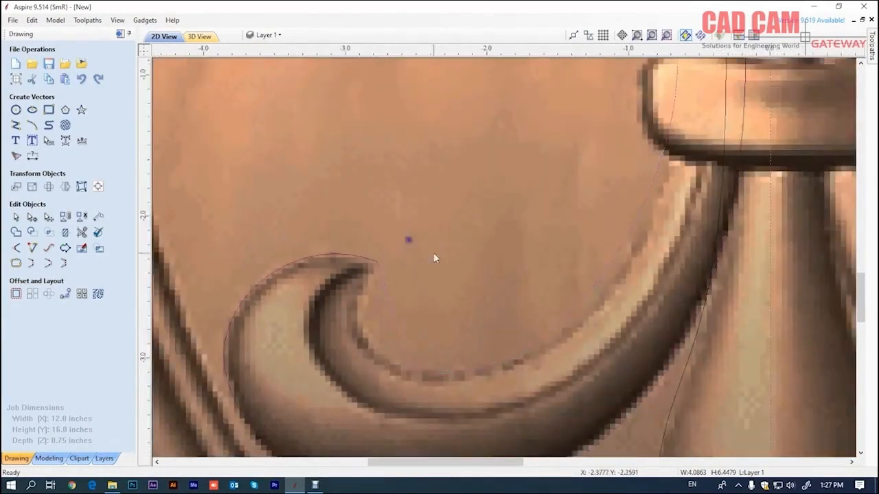
Bend the lower tip's handle down into the scroll to fit its inner edge, and level the handles of the lowest inner node
{"action": "key", "text": "n"}
{"action": "scroll", "coordinate": [402, 320], "scroll_direction": "up", "scroll_amount": 2}
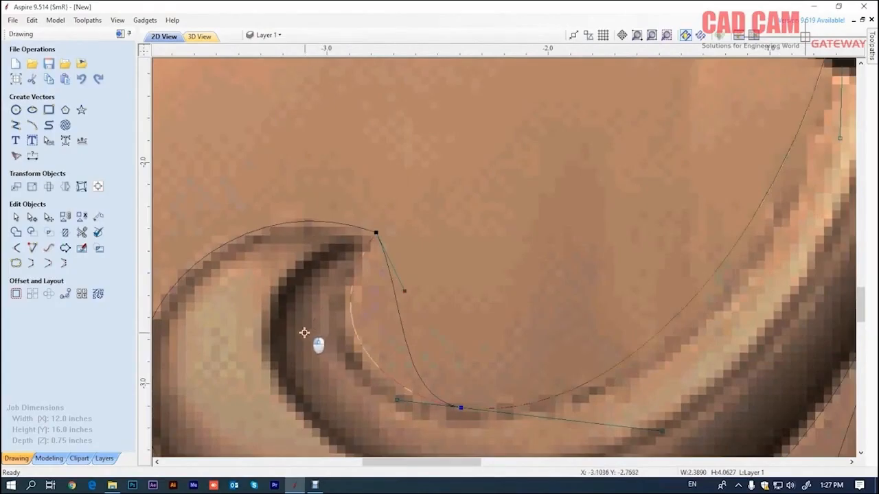
{"action": "left_click_drag", "start_coordinate": [404, 290], "coordinate": [294, 338]}
{"action": "left_click_drag", "start_coordinate": [662, 426], "coordinate": [661, 408]}
Lengthen the inner curve's lower and upper handles at the band node so it follows the stems on both sides of the band
{"action": "scroll", "coordinate": [661, 408], "scroll_direction": "down", "scroll_amount": 2}
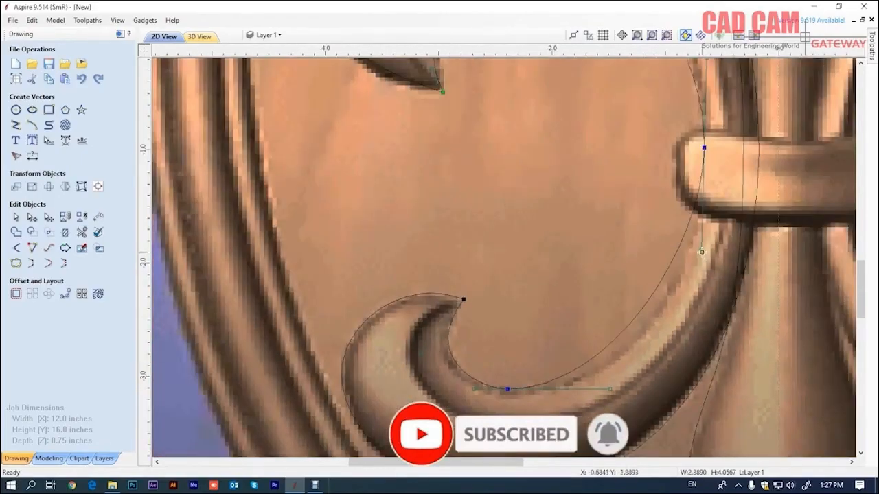
{"action": "left_click_drag", "start_coordinate": [701, 252], "coordinate": [705, 307]}
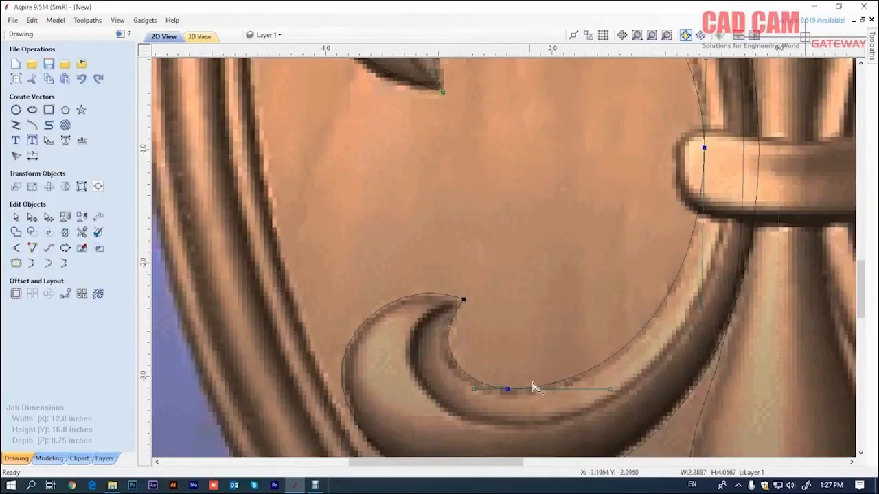
{"action": "scroll", "coordinate": [556, 382], "scroll_direction": "down", "scroll_amount": 3}
{"action": "scroll", "coordinate": [584, 239], "scroll_direction": "up", "scroll_amount": 3}
{"action": "left_click_drag", "start_coordinate": [597, 274], "coordinate": [589, 239]}
Level the handles of the upper scroll's inner crest node and lengthen its left handle
{"action": "scroll", "coordinate": [463, 178], "scroll_direction": "up", "scroll_amount": 3}
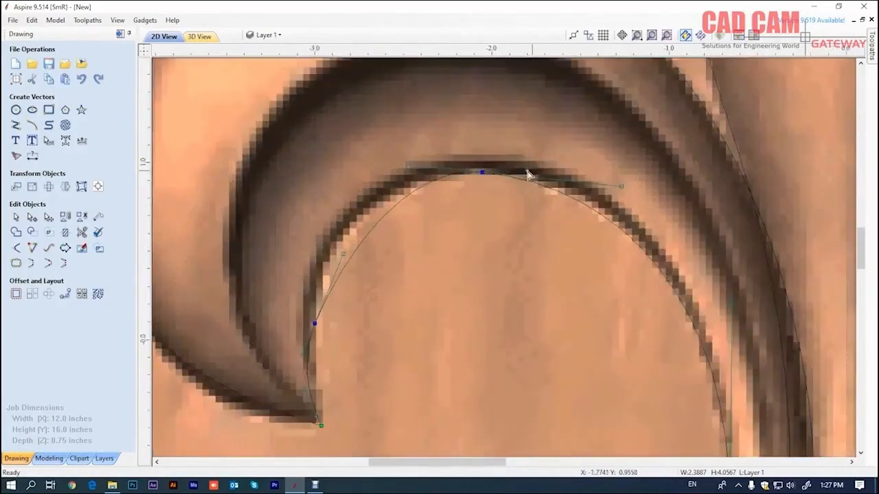
{"action": "left_click_drag", "start_coordinate": [621, 186], "coordinate": [623, 172]}
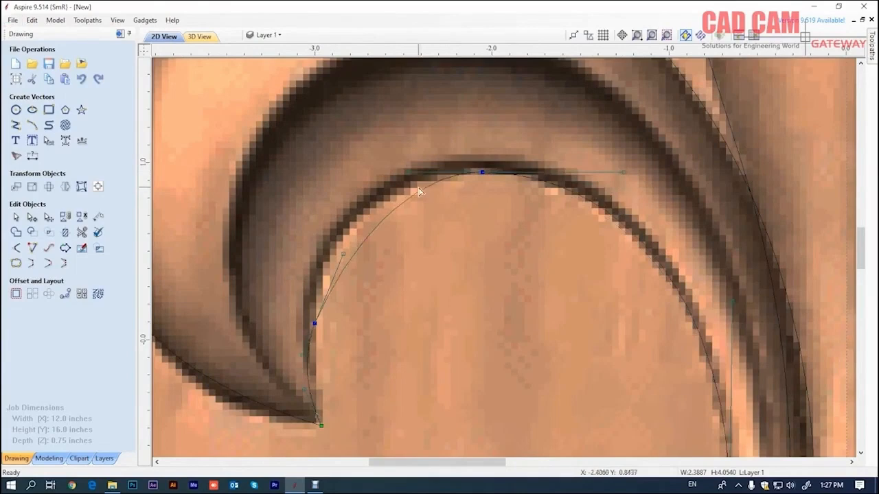
{"action": "left_click_drag", "start_coordinate": [408, 174], "coordinate": [357, 177]}
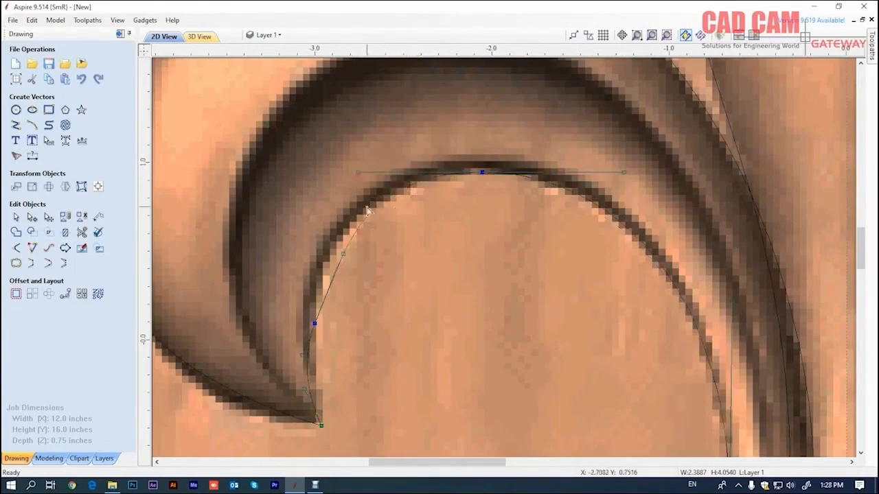
Try to fit the upper scroll's inner left edge by turning the upper handle of its intermediate node closer to vertical
{"action": "scroll", "coordinate": [353, 230], "scroll_direction": "up", "scroll_amount": 1}
{"action": "left_click_drag", "start_coordinate": [341, 261], "coordinate": [318, 255]}
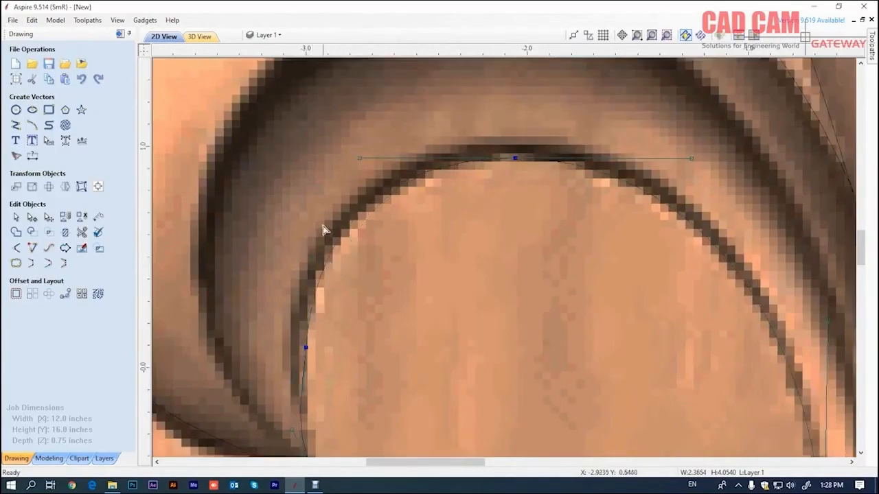
{"action": "scroll", "coordinate": [323, 232], "scroll_direction": "down", "scroll_amount": 2}
{"action": "scroll", "coordinate": [322, 302], "scroll_direction": "up", "scroll_amount": 2}
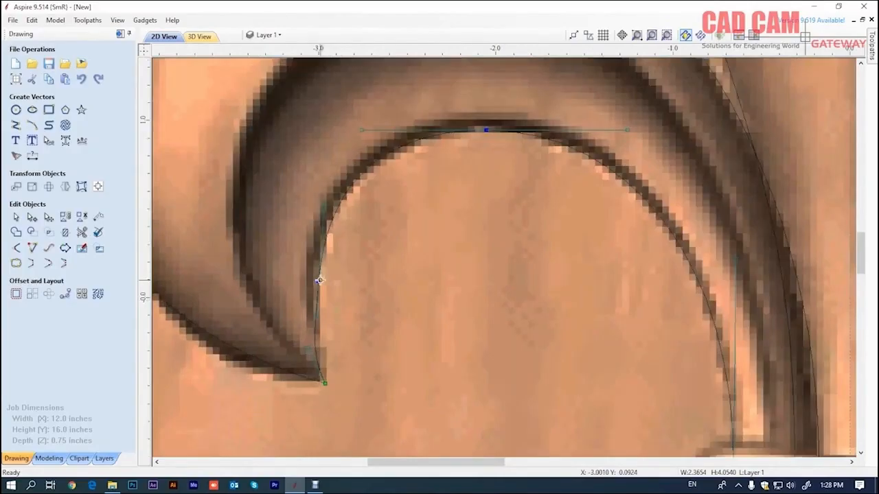
Delete the intermediate node above the upper scroll's tip and extend the tip's handle upward to fit the inner edge
{"action": "right_click", "coordinate": [319, 280]}
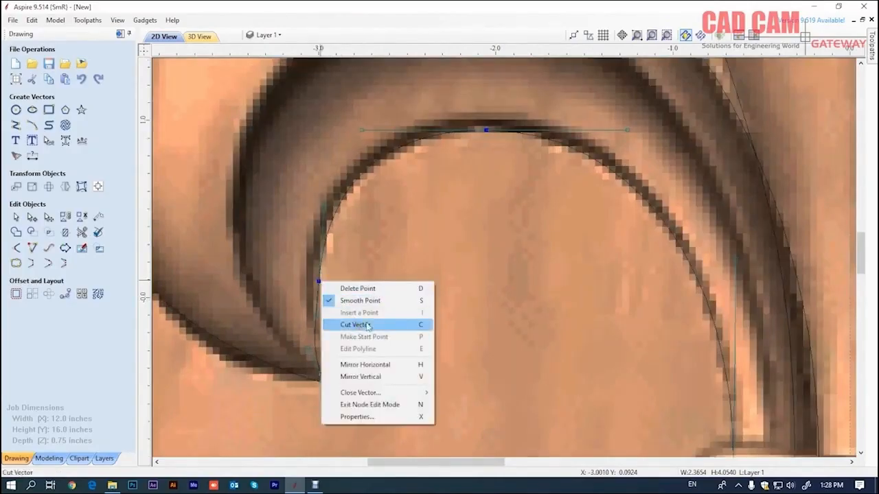
{"action": "left_click", "coordinate": [369, 289]}
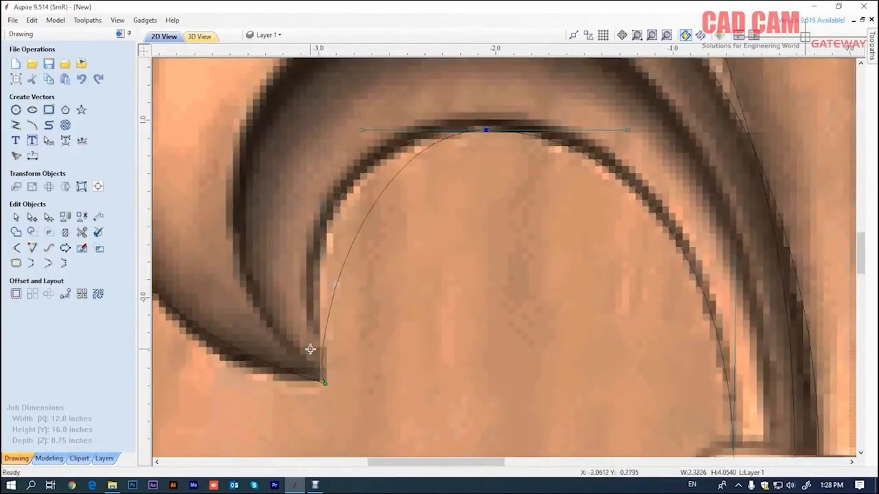
{"action": "left_click_drag", "start_coordinate": [308, 348], "coordinate": [277, 241]}
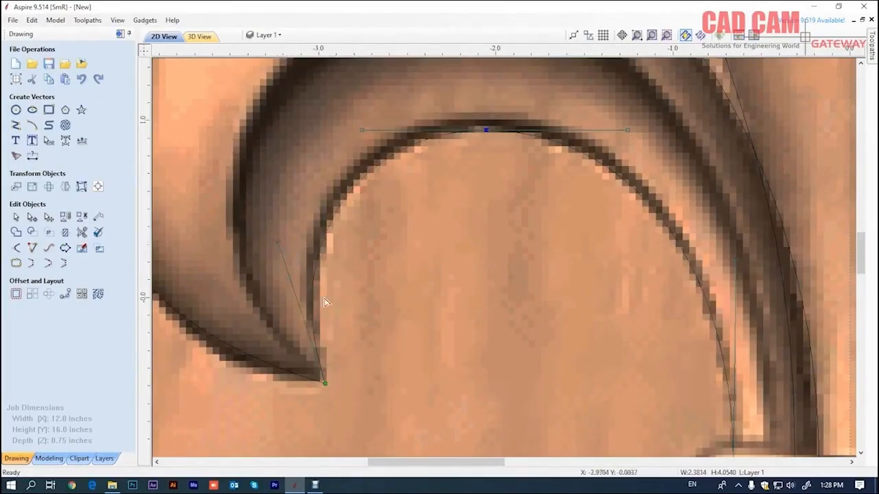
{"action": "left_click_drag", "start_coordinate": [277, 242], "coordinate": [292, 224]}
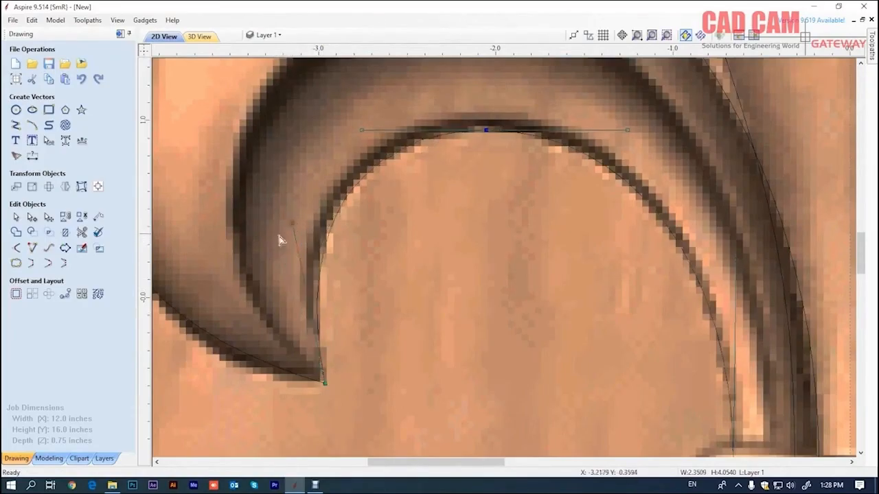
Examine how the traced outlines of the left scrolls and the centre spear match the reference image
{"action": "scroll", "coordinate": [327, 255], "scroll_direction": "down", "scroll_amount": 5}
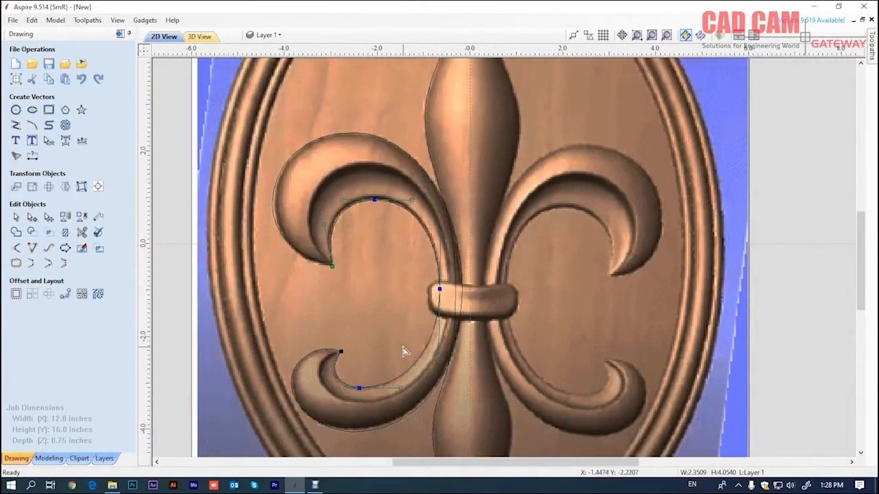
{"action": "scroll", "coordinate": [395, 289], "scroll_direction": "down", "scroll_amount": 1}
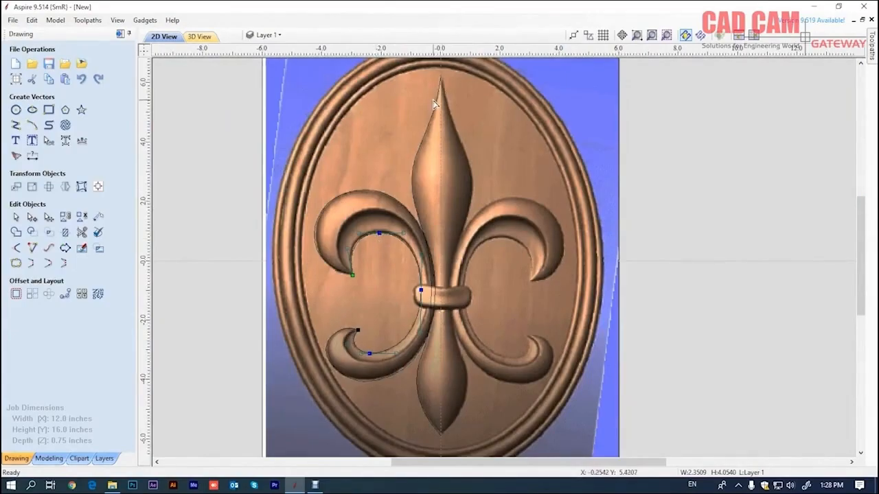
{"action": "scroll", "coordinate": [406, 132], "scroll_direction": "down", "scroll_amount": 2}
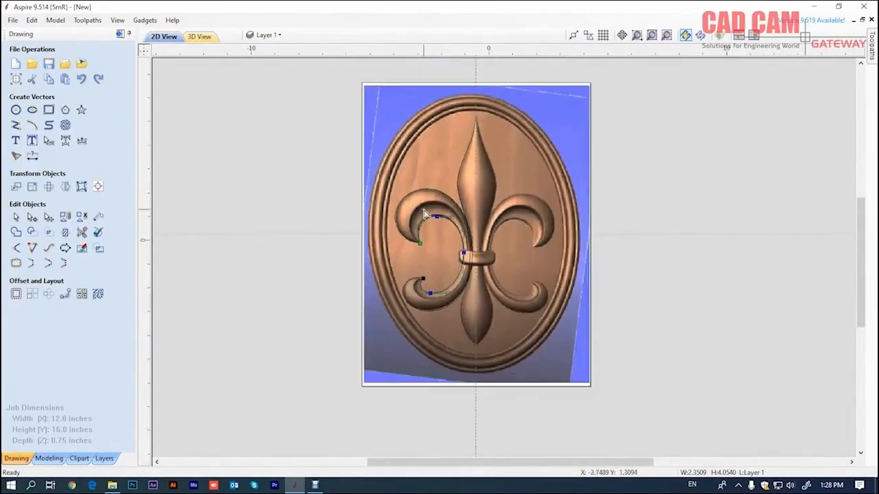
{"action": "scroll", "coordinate": [421, 208], "scroll_direction": "up", "scroll_amount": 2}
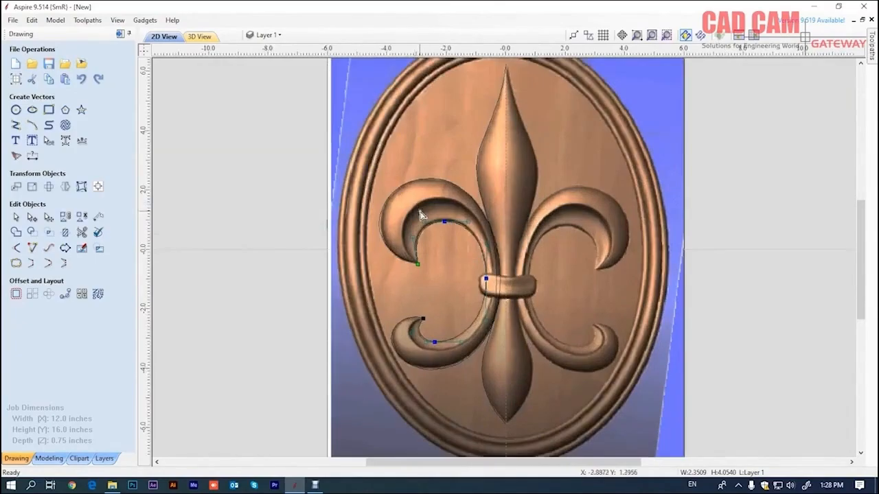
{"action": "scroll", "coordinate": [402, 188], "scroll_direction": "up", "scroll_amount": 2}
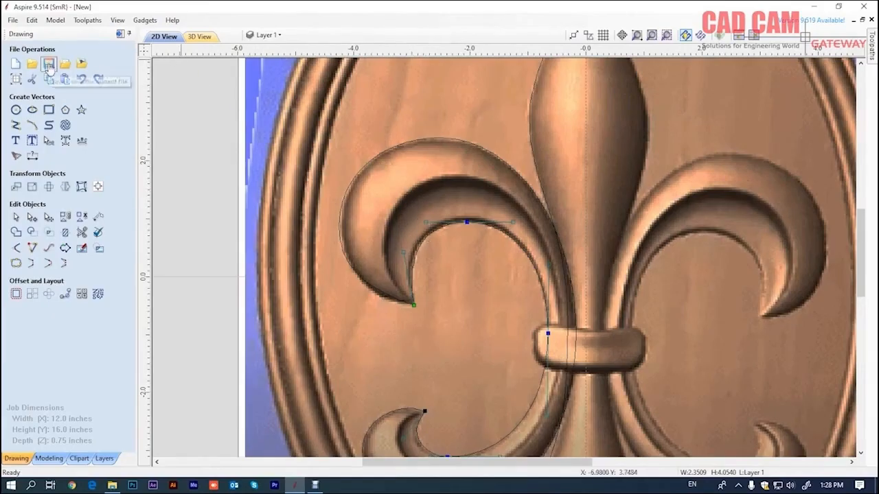
{"action": "scroll", "coordinate": [434, 210], "scroll_direction": "down", "scroll_amount": 3}
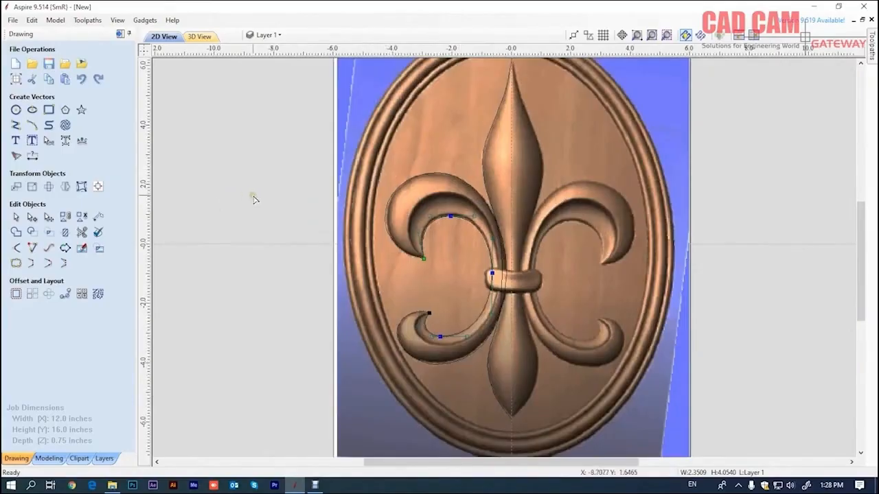
{"action": "scroll", "coordinate": [253, 200], "scroll_direction": "up", "scroll_amount": 1}
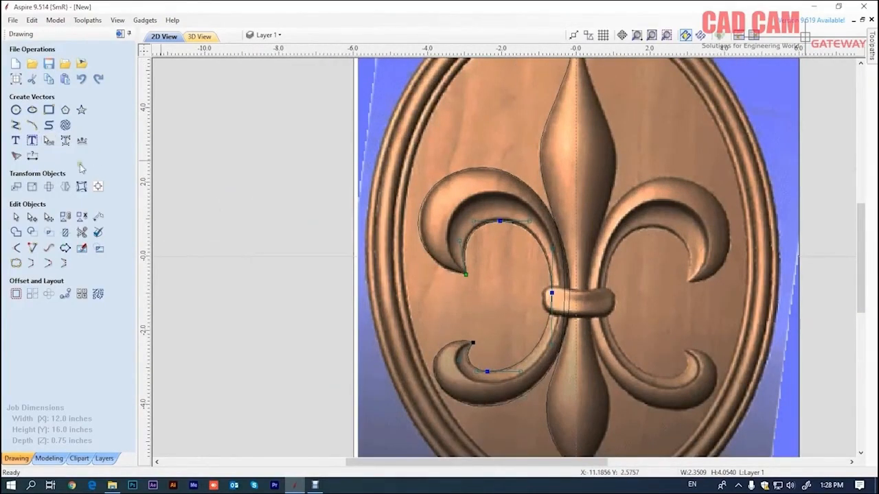
Measure the upper scroll's thickness between its outer and inner edges with a length dimension, and delete that dimension
{"action": "left_click", "coordinate": [33, 156]}
{"action": "scroll", "coordinate": [460, 186], "scroll_direction": "up", "scroll_amount": 1}
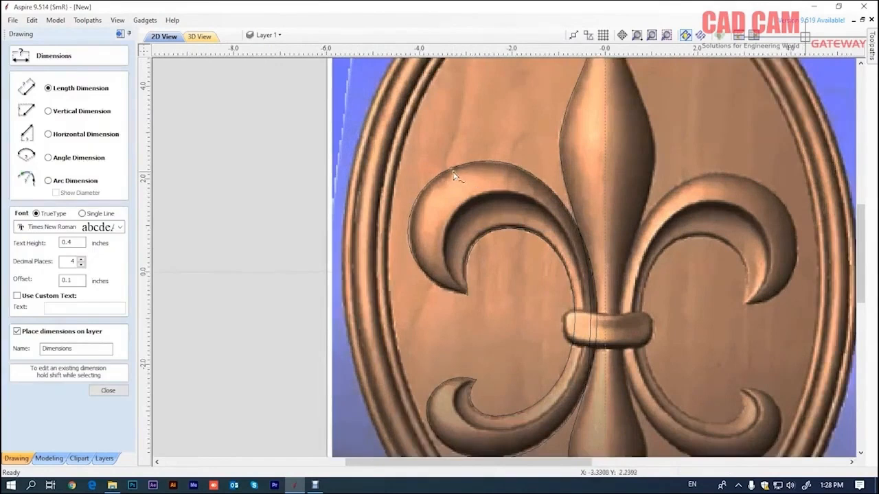
{"action": "scroll", "coordinate": [455, 175], "scroll_direction": "up", "scroll_amount": 1}
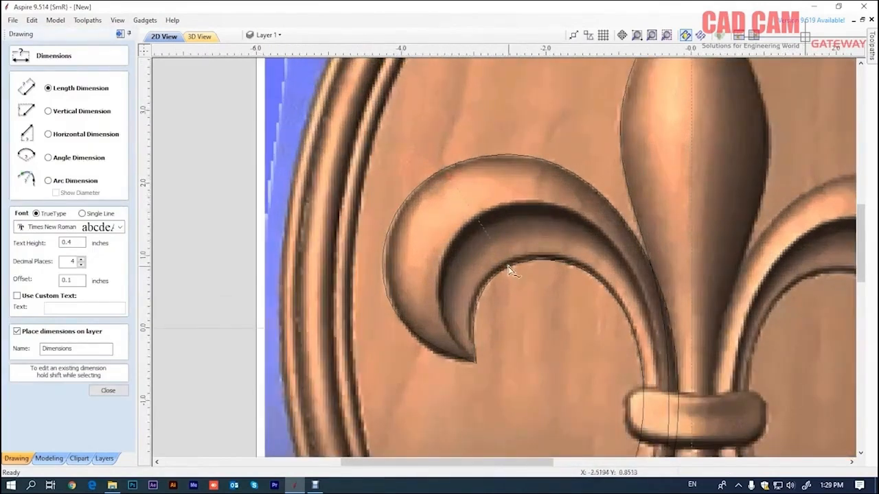
{"action": "left_click", "coordinate": [481, 229]}
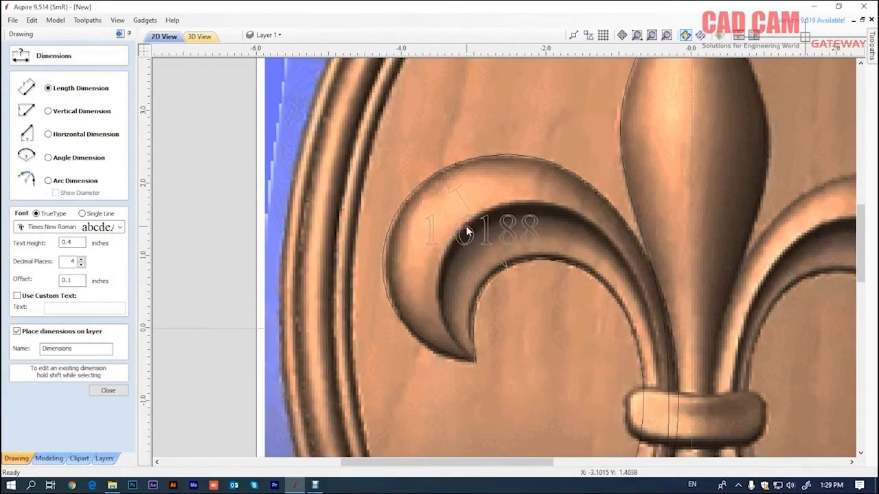
{"action": "left_click", "coordinate": [109, 390]}
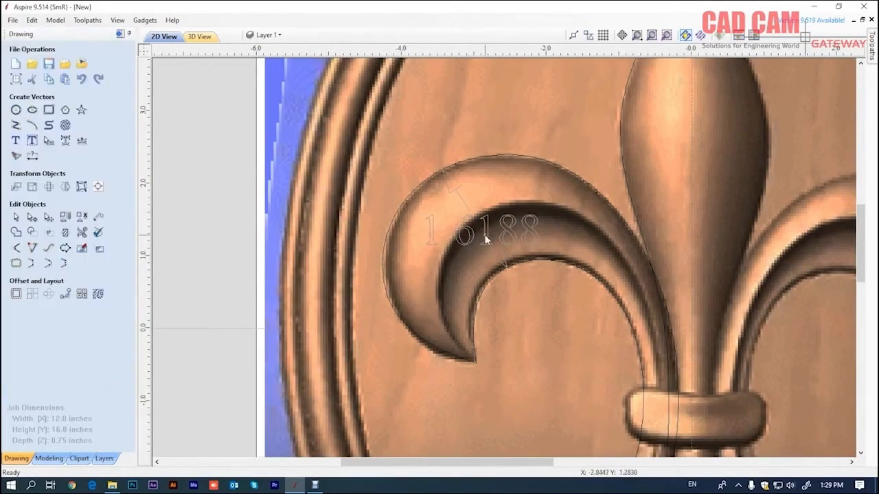
{"action": "key", "text": "Delete"}
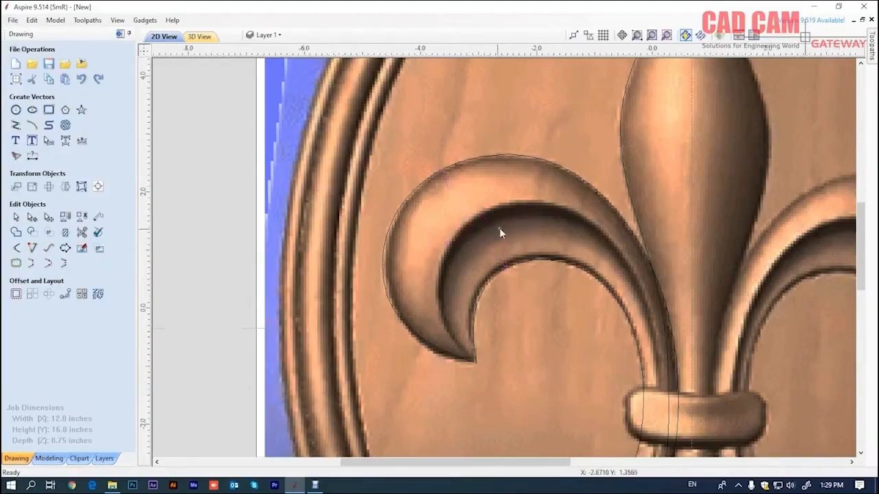
Draw a horizontal line with a dx of 1.5 inches at Y 0, outside the material to its left
{"action": "scroll", "coordinate": [497, 229], "scroll_direction": "down", "scroll_amount": 4}
{"action": "scroll", "coordinate": [405, 268], "scroll_direction": "up", "scroll_amount": 1}
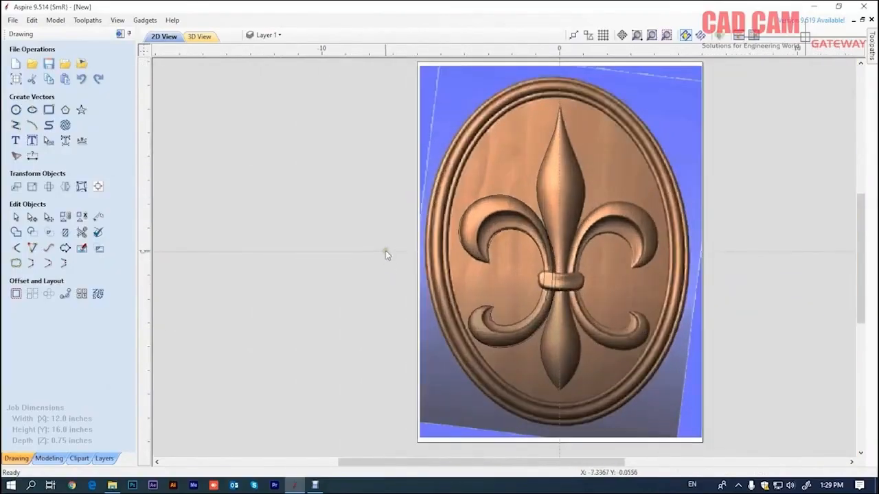
{"action": "left_click", "coordinate": [16, 125]}
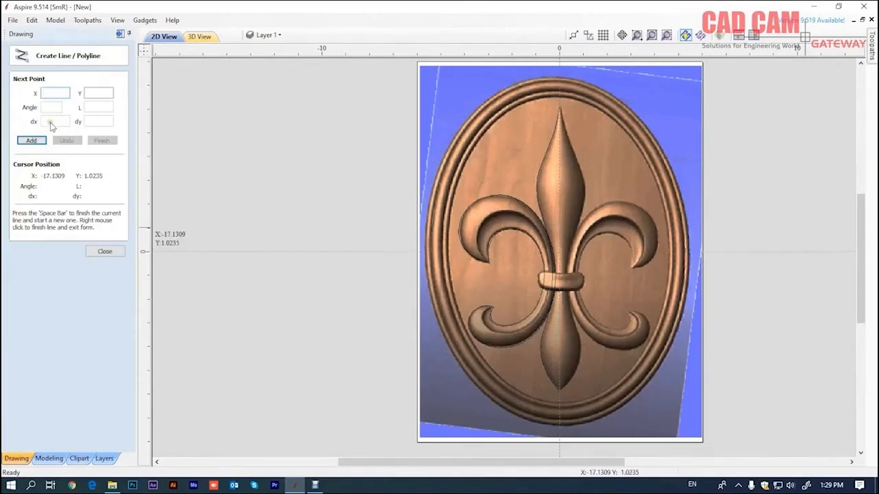
{"action": "left_click", "coordinate": [282, 252]}
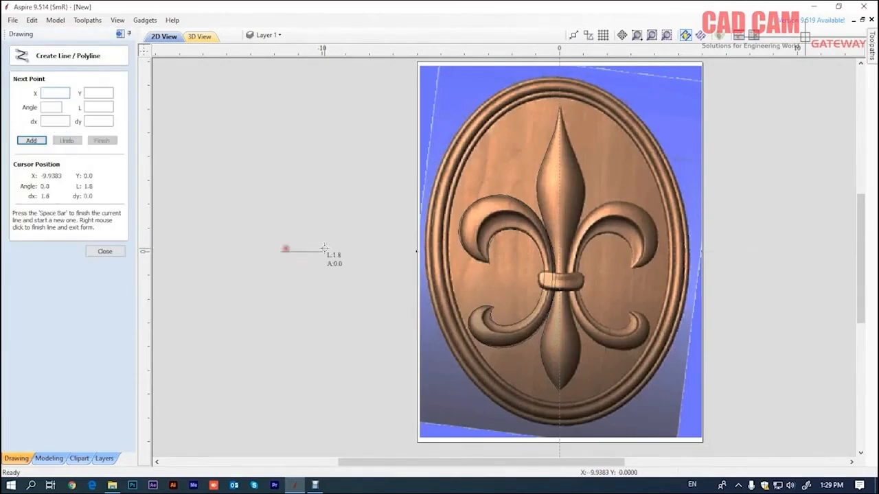
{"action": "left_click", "coordinate": [59, 121]}
{"action": "type", "text": "1.5"}
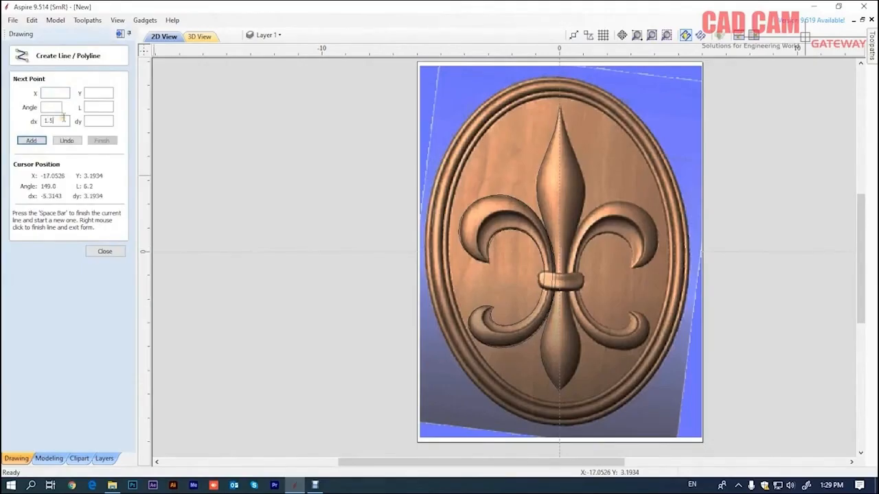
{"action": "left_click", "coordinate": [31, 141]}
{"action": "left_click", "coordinate": [104, 251]}
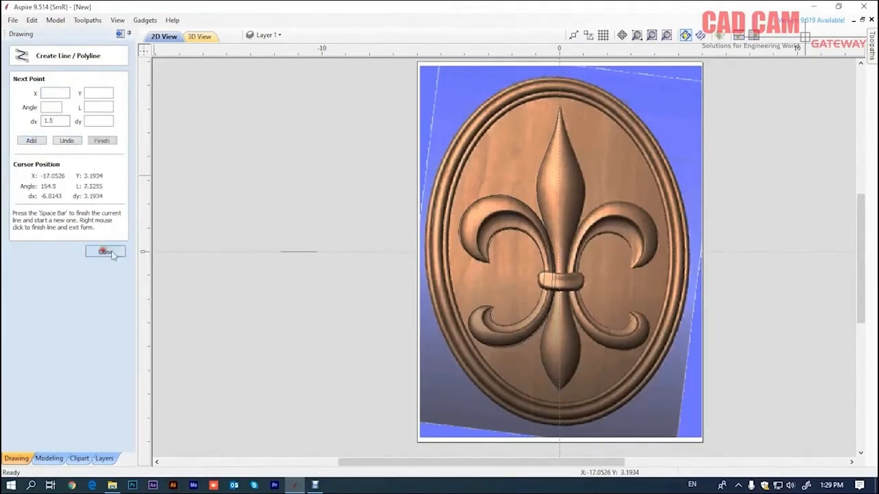
Offset the 1.5 inch line inwards/left by 0.35 inches, keeping the original
{"action": "left_click", "coordinate": [312, 252]}
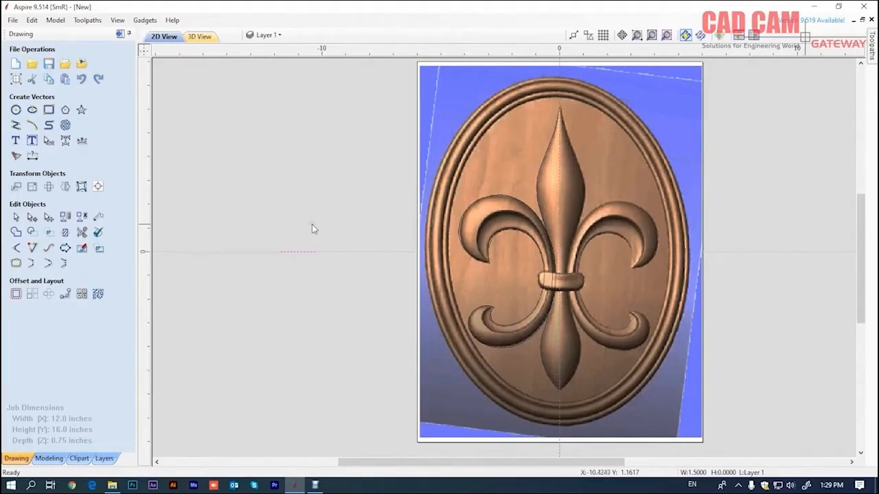
{"action": "scroll", "coordinate": [289, 242], "scroll_direction": "up", "scroll_amount": 4}
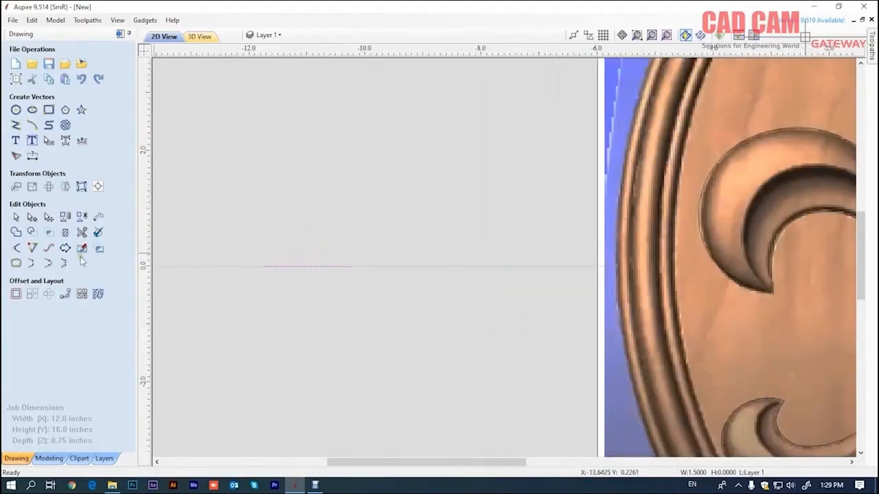
{"action": "left_click", "coordinate": [16, 294]}
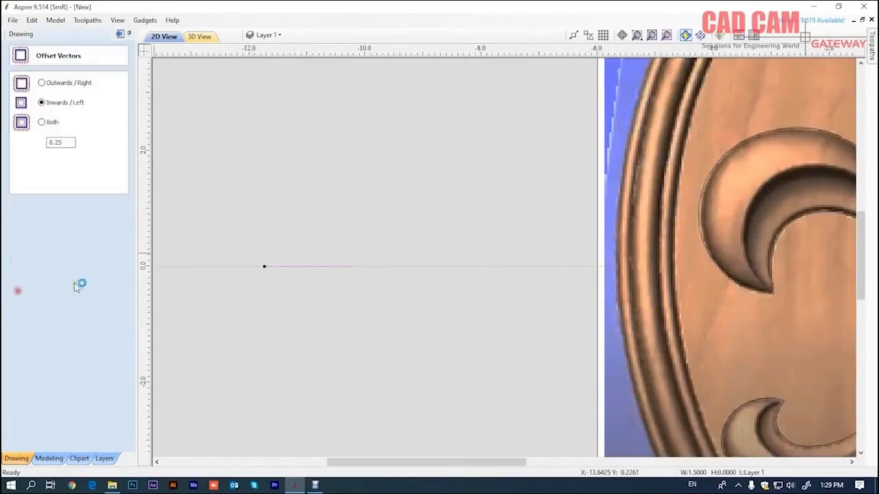
{"action": "double_click", "coordinate": [68, 143]}
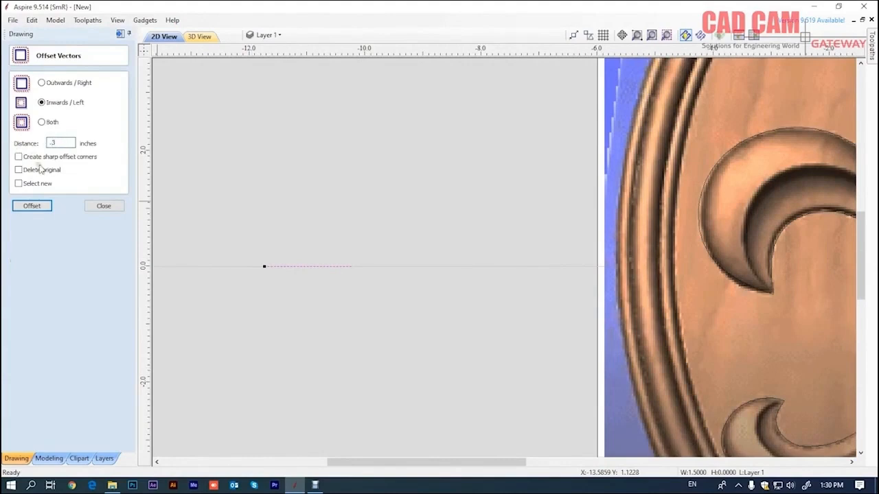
{"action": "left_click", "coordinate": [31, 206]}
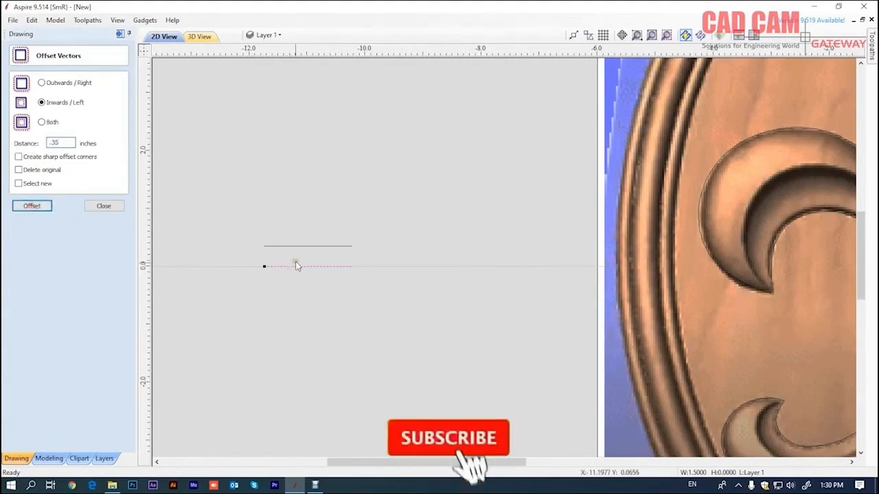
{"action": "scroll", "coordinate": [297, 258], "scroll_direction": "up", "scroll_amount": 1}
{"action": "scroll", "coordinate": [297, 257], "scroll_direction": "up", "scroll_amount": 1}
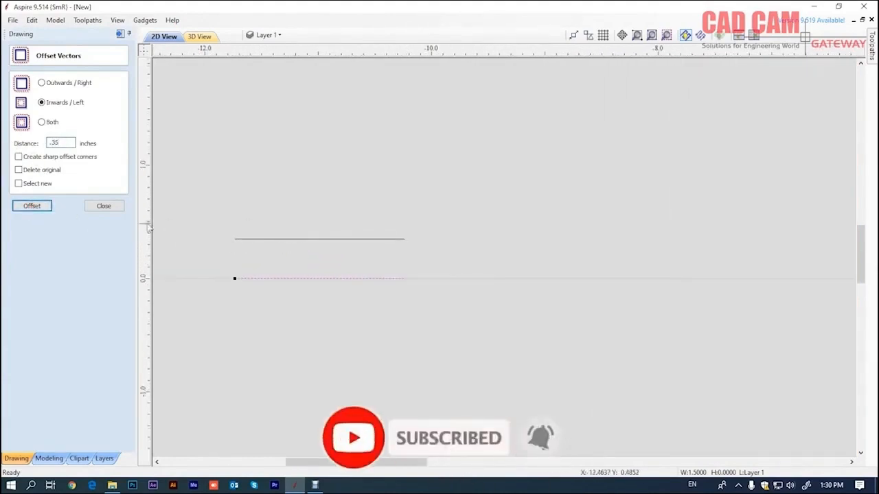
{"action": "left_click", "coordinate": [107, 208]}
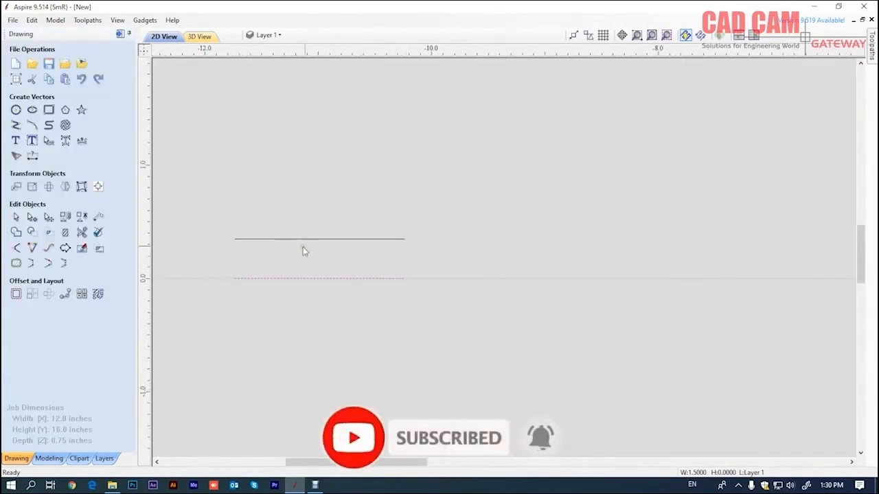
Draw a convex three-point arc with a radius of about 0.90 inches from the lower line's left end to the upper line's middle
{"action": "left_click", "coordinate": [32, 125]}
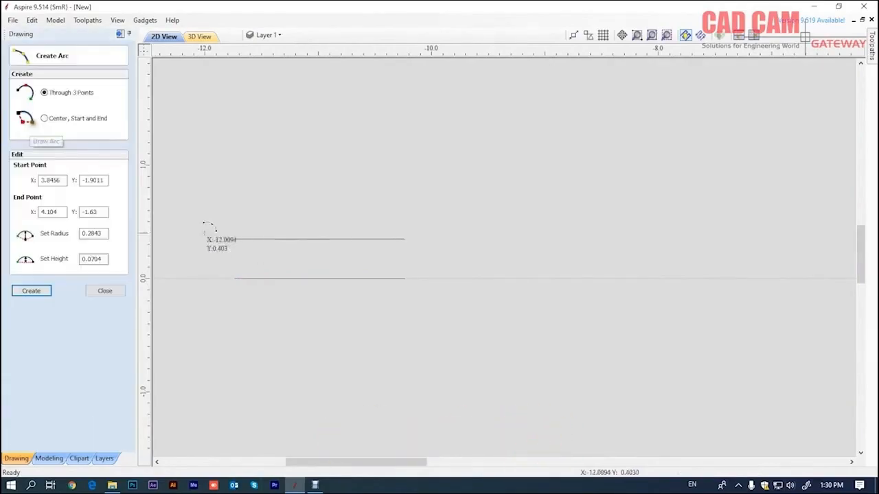
{"action": "left_click_drag", "start_coordinate": [236, 278], "coordinate": [325, 239]}
{"action": "left_click", "coordinate": [320, 239]}
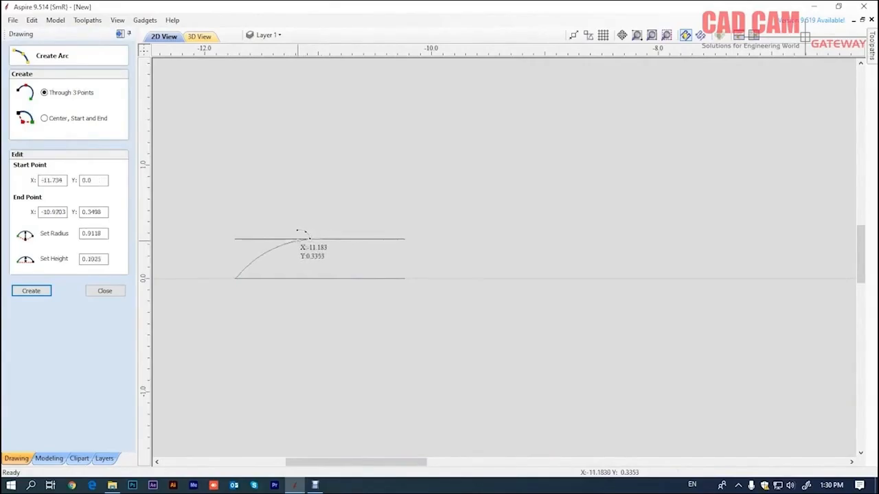
{"action": "left_click", "coordinate": [293, 238]}
{"action": "scroll", "coordinate": [321, 240], "scroll_direction": "up", "scroll_amount": 2}
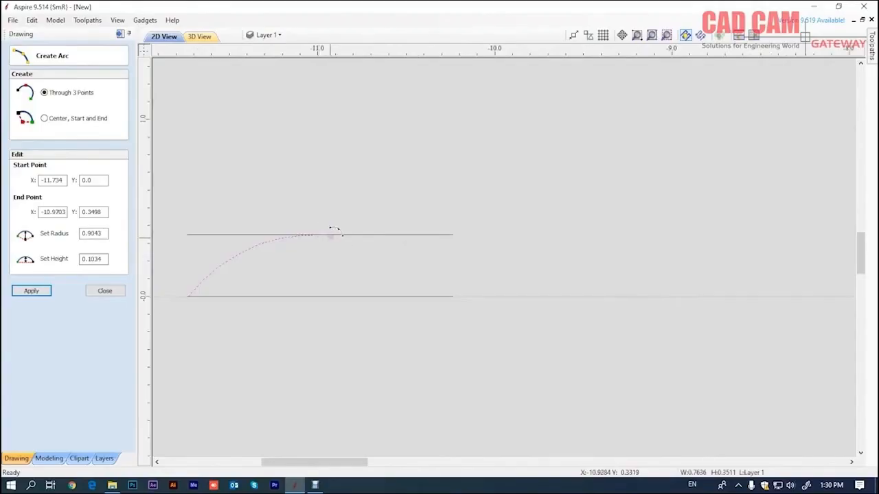
Draw a concave three-point arc with a radius of about 1.02 inches from the first arc's upper end to the lower line's right end
{"action": "left_click", "coordinate": [323, 235]}
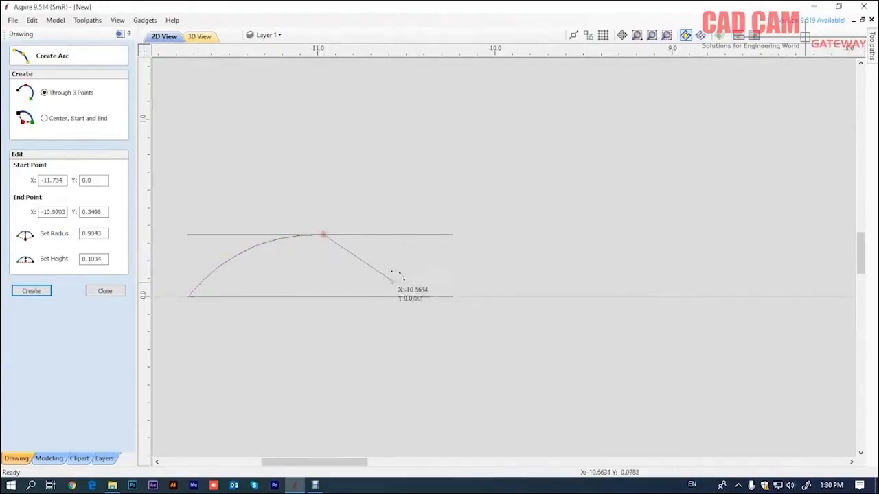
{"action": "left_click", "coordinate": [450, 297]}
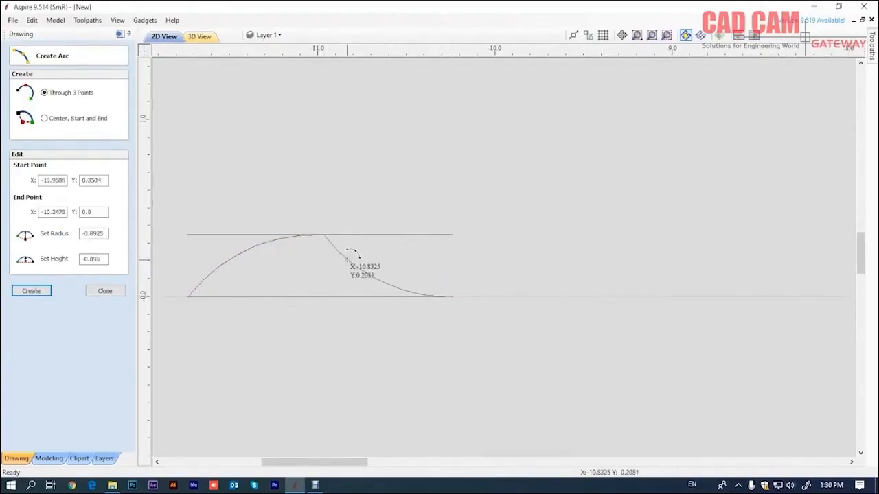
{"action": "left_click", "coordinate": [352, 254]}
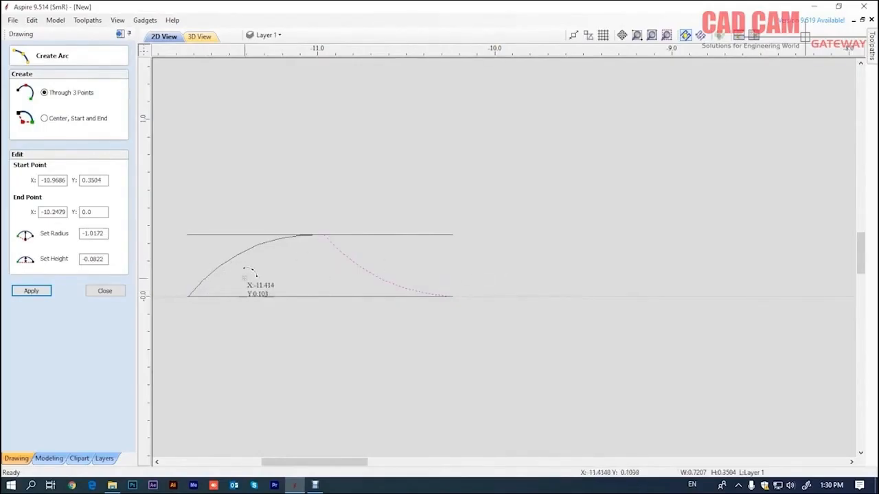
{"action": "scroll", "coordinate": [318, 245], "scroll_direction": "up", "scroll_amount": 6}
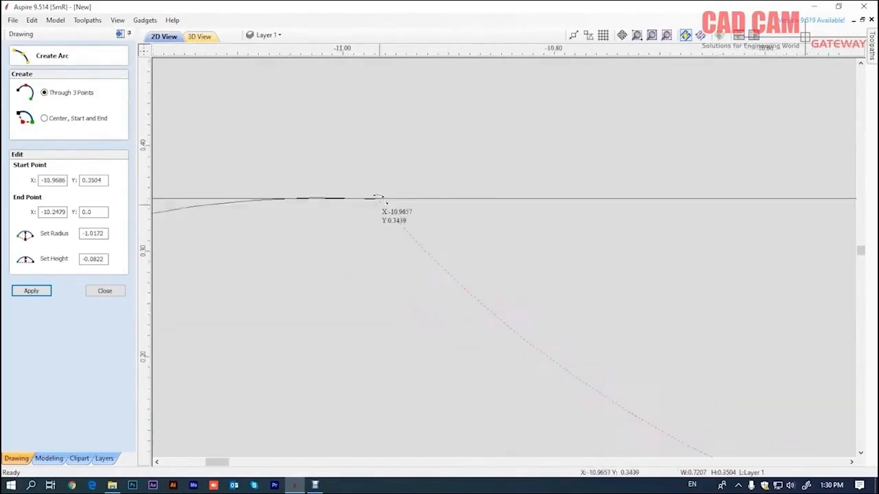
{"action": "scroll", "coordinate": [373, 196], "scroll_direction": "down", "scroll_amount": 5}
Join the convex and concave arcs into one open vector and open it for node editing
{"action": "left_click", "coordinate": [104, 291]}
{"action": "left_click", "coordinate": [258, 254], "text": "shift"}
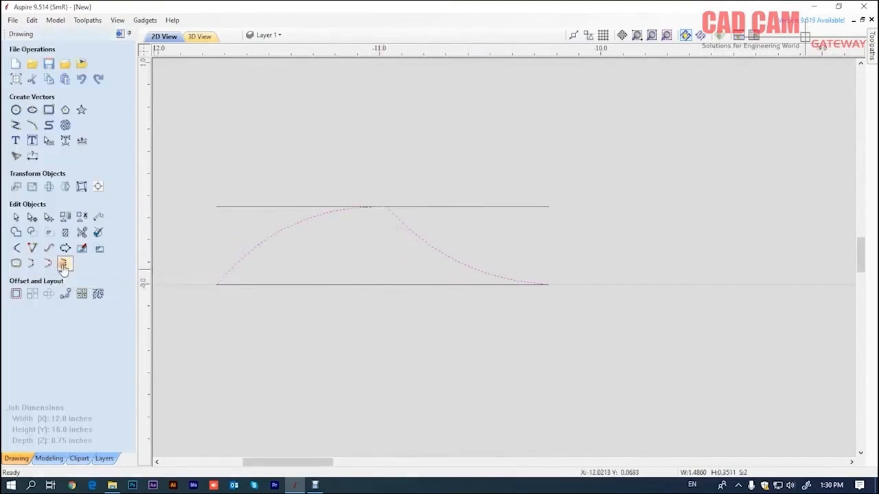
{"action": "scroll", "coordinate": [394, 224], "scroll_direction": "up", "scroll_amount": 10}
{"action": "scroll", "coordinate": [405, 243], "scroll_direction": "down", "scroll_amount": 3}
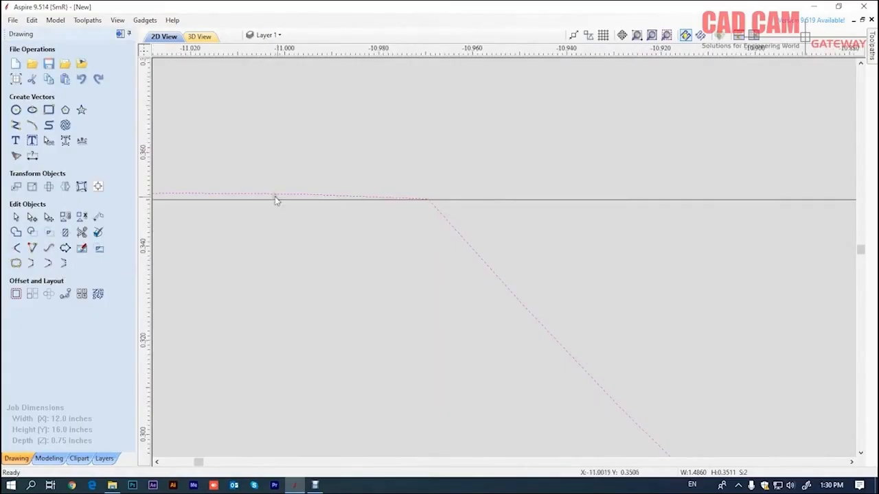
{"action": "scroll", "coordinate": [439, 212], "scroll_direction": "down", "scroll_amount": 9}
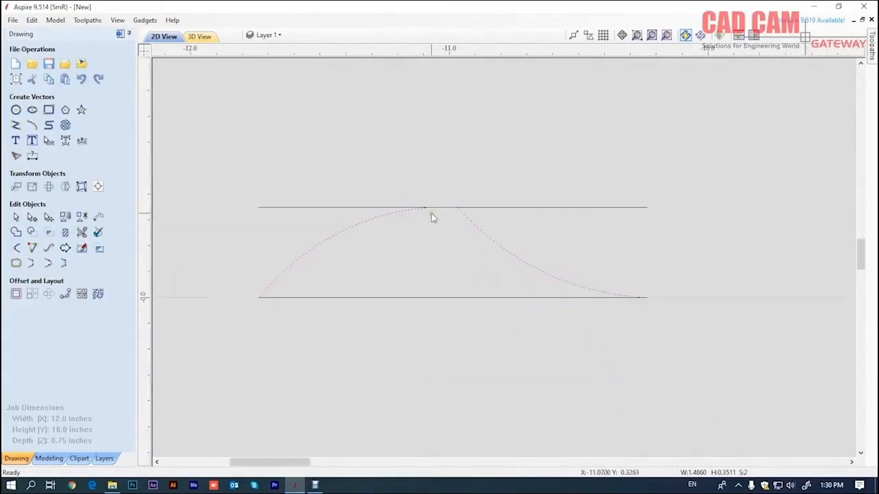
{"action": "left_click", "coordinate": [360, 222]}
{"action": "key", "text": "n"}
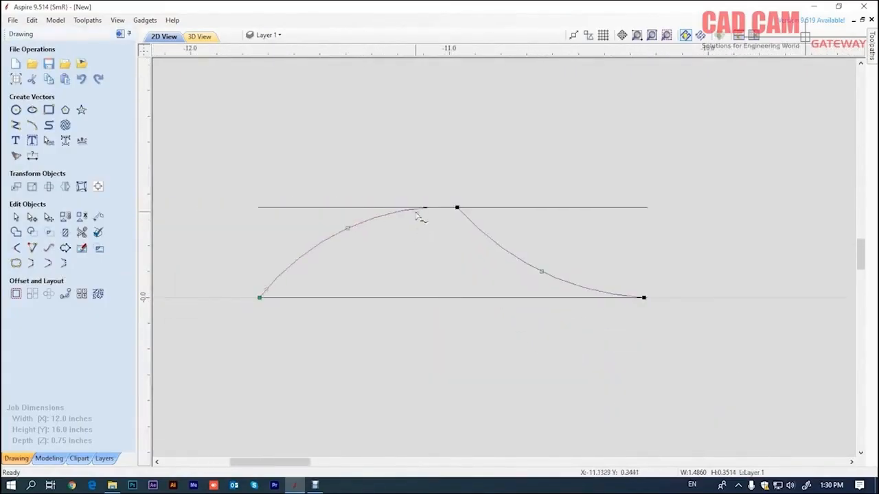
Shift the node joining the two arcs slightly left along the upper line
{"action": "scroll", "coordinate": [418, 218], "scroll_direction": "up", "scroll_amount": 1}
{"action": "scroll", "coordinate": [467, 215], "scroll_direction": "up", "scroll_amount": 3}
{"action": "scroll", "coordinate": [474, 215], "scroll_direction": "down", "scroll_amount": 2}
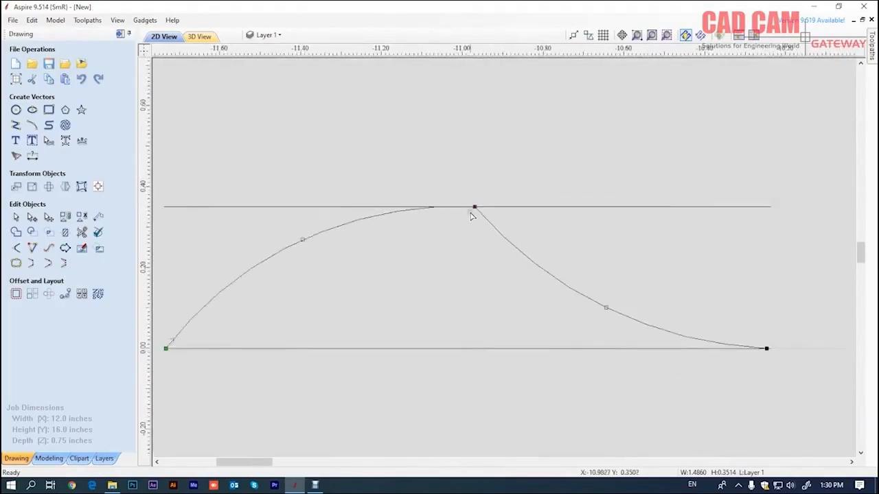
{"action": "scroll", "coordinate": [475, 207], "scroll_direction": "up", "scroll_amount": 7}
{"action": "left_click_drag", "start_coordinate": [476, 208], "coordinate": [431, 208]}
Draw a vertical line 1 inch downward from above the upper line, crossing the arcs' shared node
{"action": "scroll", "coordinate": [453, 209], "scroll_direction": "down", "scroll_amount": 12}
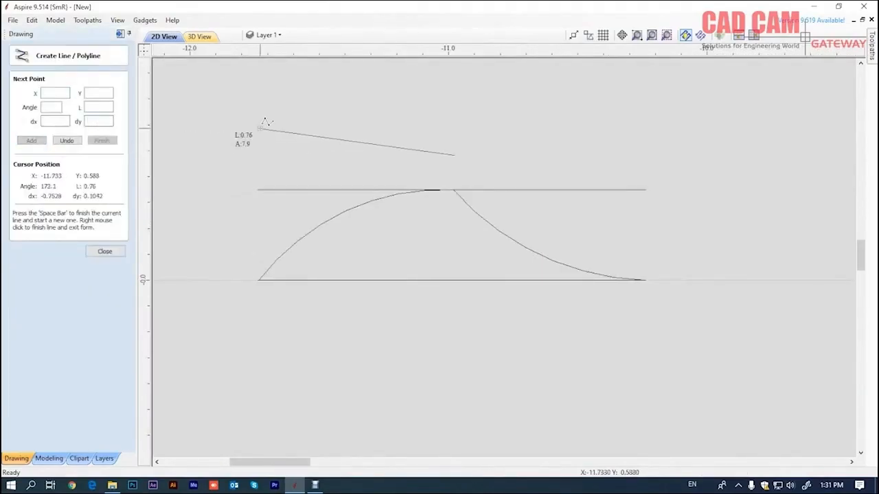
{"action": "type", "text": "-1"}
{"action": "key", "text": "Return"}
{"action": "right_click", "coordinate": [411, 128]}
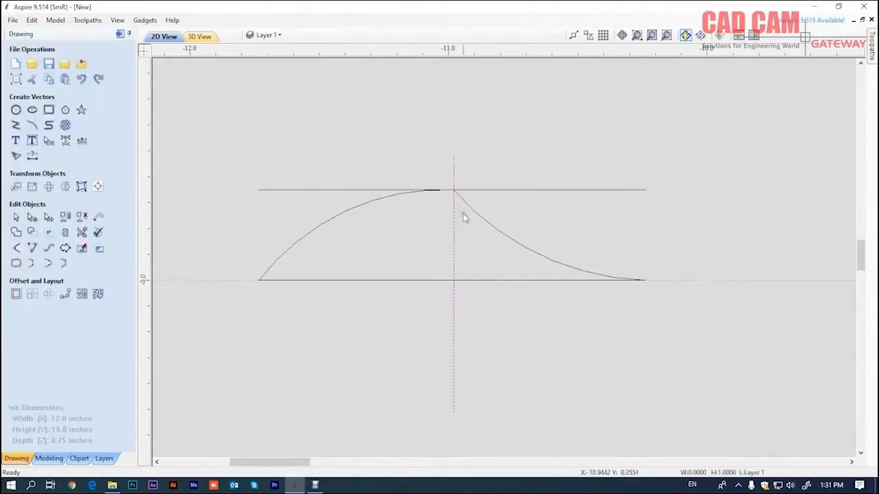
Centre the vertical line and both horizontal lines horizontally on the joined arc profile
{"action": "left_click", "coordinate": [490, 191], "text": "shift"}
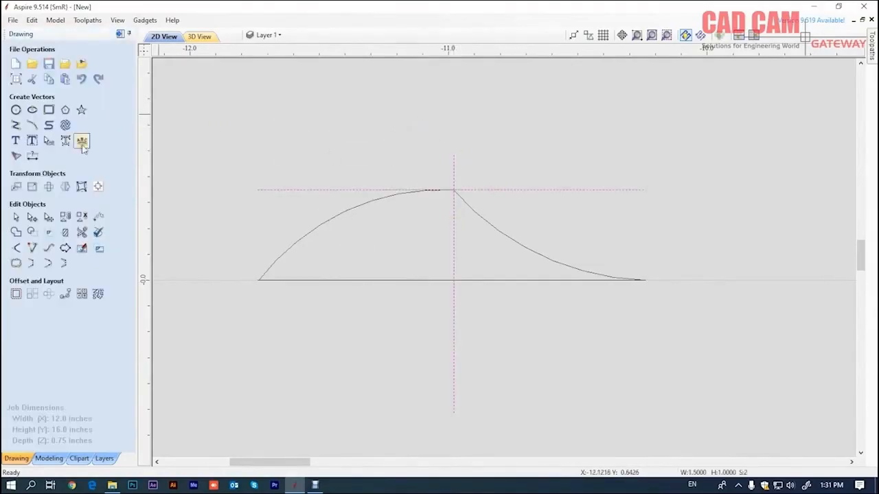
{"action": "left_click", "coordinate": [357, 281], "text": "shift"}
{"action": "left_click", "coordinate": [478, 221], "text": "shift"}
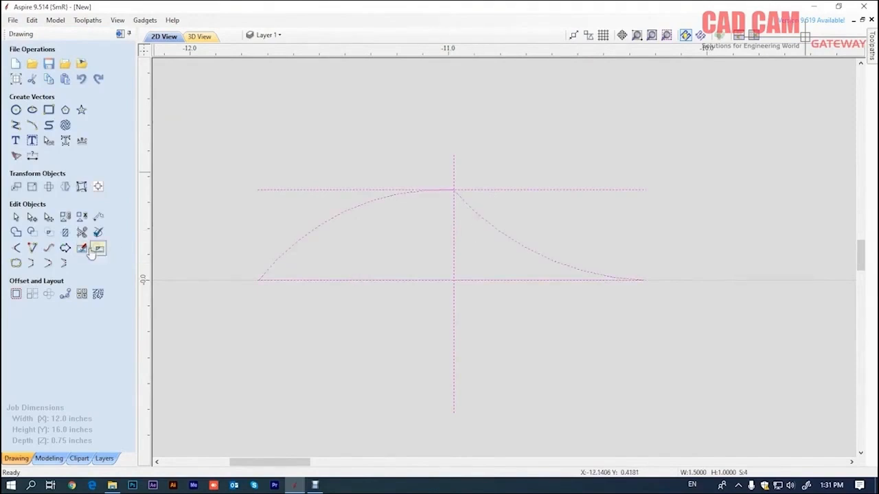
{"action": "left_click", "coordinate": [97, 187]}
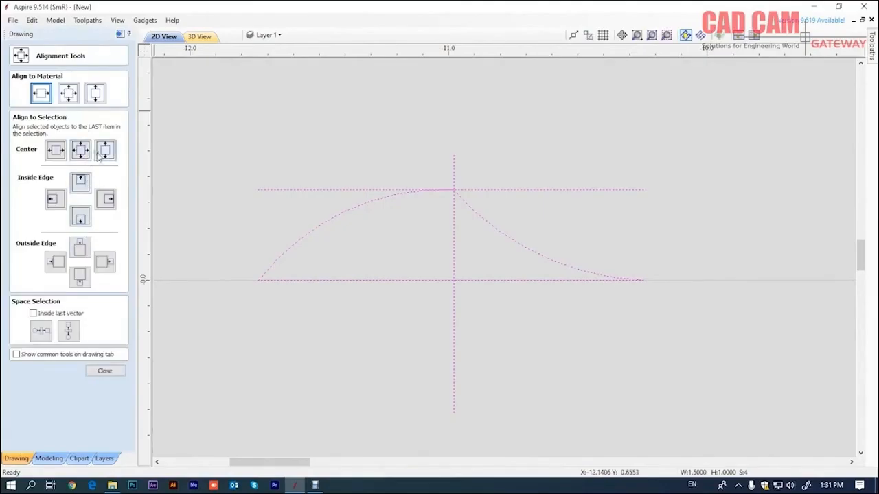
{"action": "left_click", "coordinate": [58, 152]}
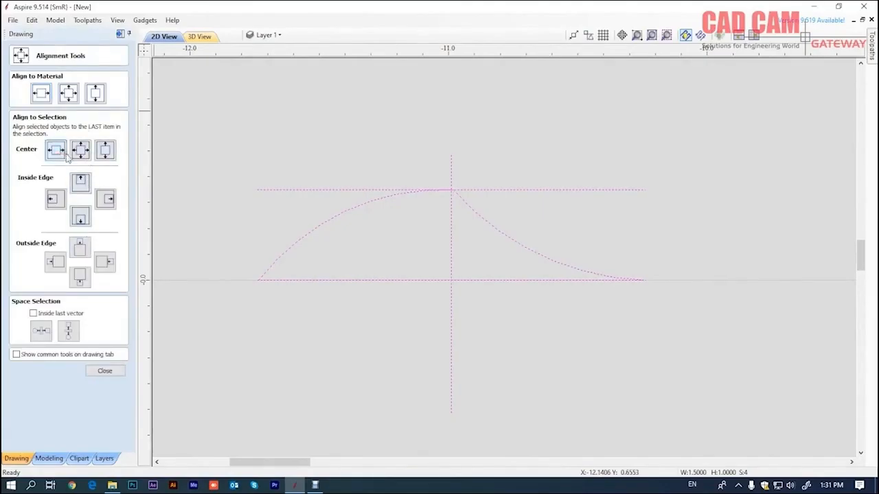
{"action": "left_click", "coordinate": [385, 300]}
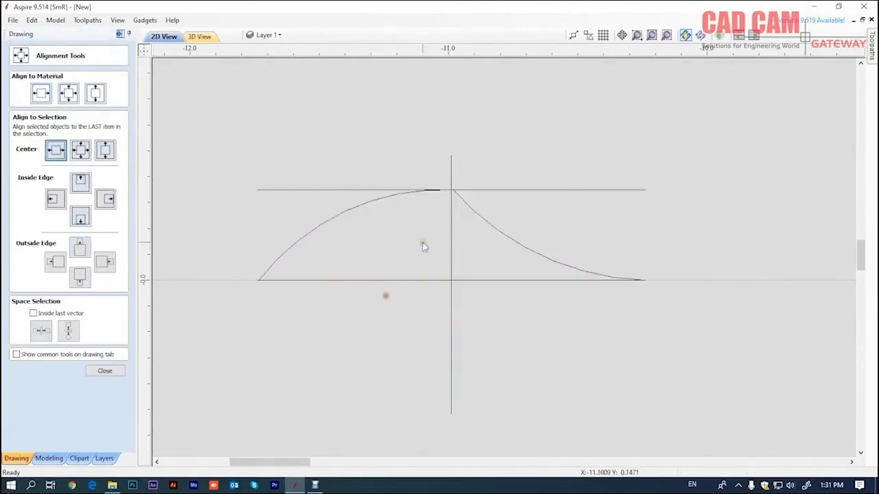
Move the profile's peak node to the intersection of the vertical and upper lines, and lower the left arc's middle node slightly
{"action": "scroll", "coordinate": [449, 190], "scroll_direction": "up", "scroll_amount": 8}
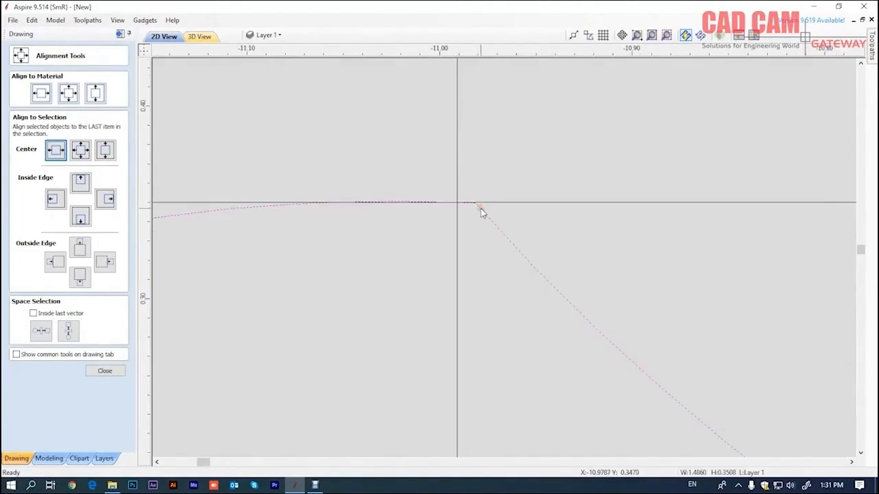
{"action": "scroll", "coordinate": [474, 203], "scroll_direction": "up", "scroll_amount": 3}
{"action": "left_click_drag", "start_coordinate": [484, 208], "coordinate": [427, 203]}
{"action": "scroll", "coordinate": [481, 206], "scroll_direction": "down", "scroll_amount": 10}
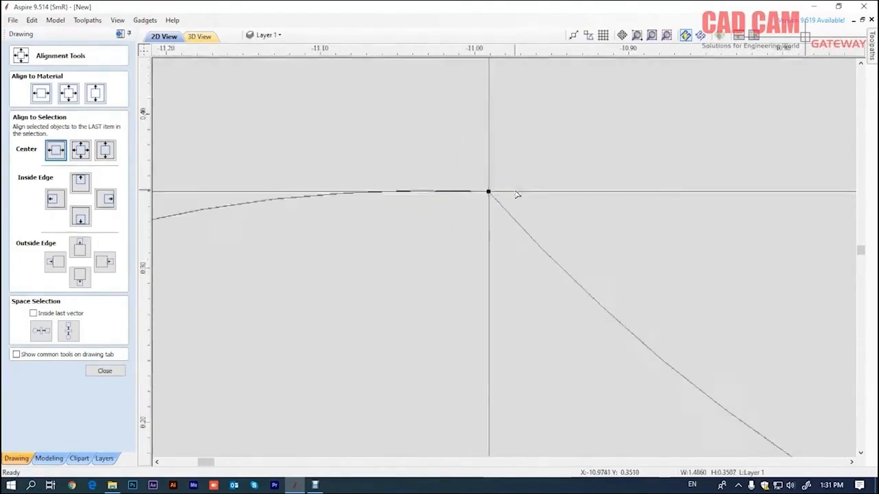
{"action": "scroll", "coordinate": [377, 215], "scroll_direction": "up", "scroll_amount": 3}
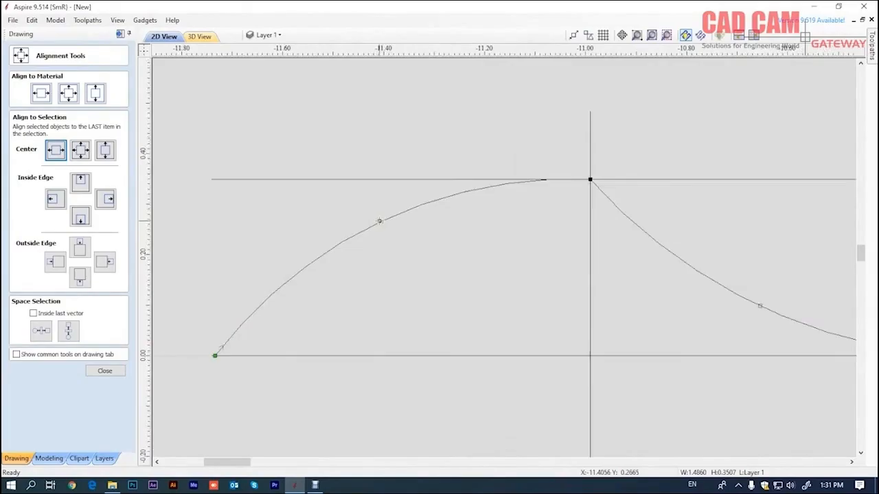
{"action": "left_click_drag", "start_coordinate": [380, 221], "coordinate": [383, 224]}
Examine how the profile's arcs and end nodes meet the horizontal guide lines
{"action": "scroll", "coordinate": [385, 226], "scroll_direction": "down", "scroll_amount": 3}
{"action": "scroll", "coordinate": [546, 268], "scroll_direction": "up", "scroll_amount": 2}
{"action": "scroll", "coordinate": [627, 258], "scroll_direction": "down", "scroll_amount": 2}
{"action": "scroll", "coordinate": [601, 271], "scroll_direction": "up", "scroll_amount": 2}
{"action": "scroll", "coordinate": [598, 273], "scroll_direction": "up", "scroll_amount": 2}
{"action": "scroll", "coordinate": [712, 305], "scroll_direction": "down", "scroll_amount": 2}
{"action": "scroll", "coordinate": [664, 284], "scroll_direction": "up", "scroll_amount": 4}
{"action": "scroll", "coordinate": [693, 276], "scroll_direction": "down", "scroll_amount": 4}
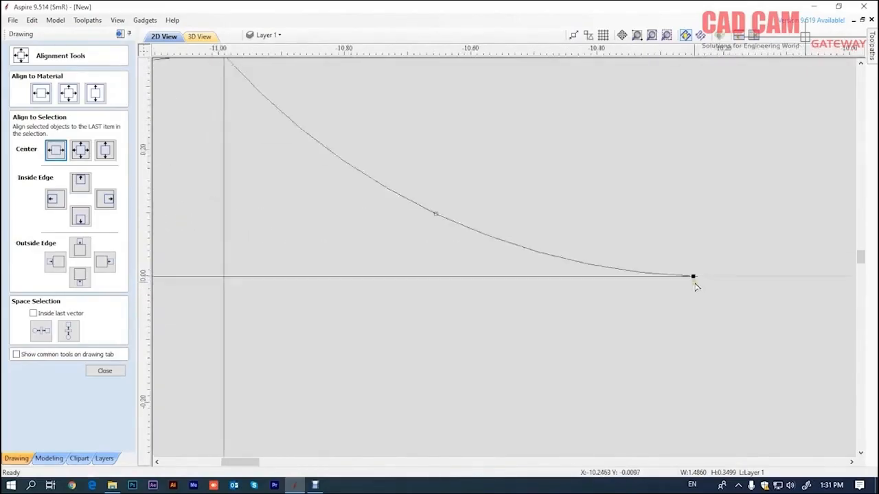
Lower the right arc's middle node slightly so the arc meets the lower horizontal line smoothly, and finish node editing
{"action": "left_click_drag", "start_coordinate": [594, 260], "coordinate": [591, 260]}
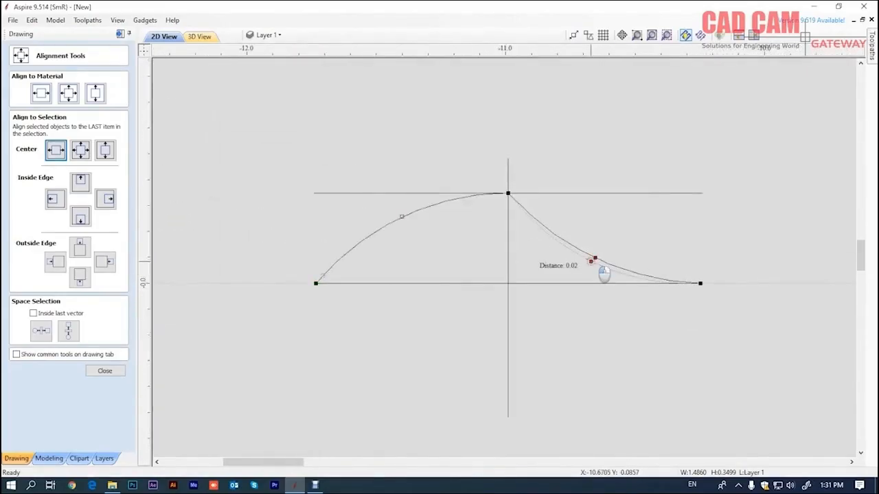
{"action": "scroll", "coordinate": [700, 283], "scroll_direction": "up", "scroll_amount": 6}
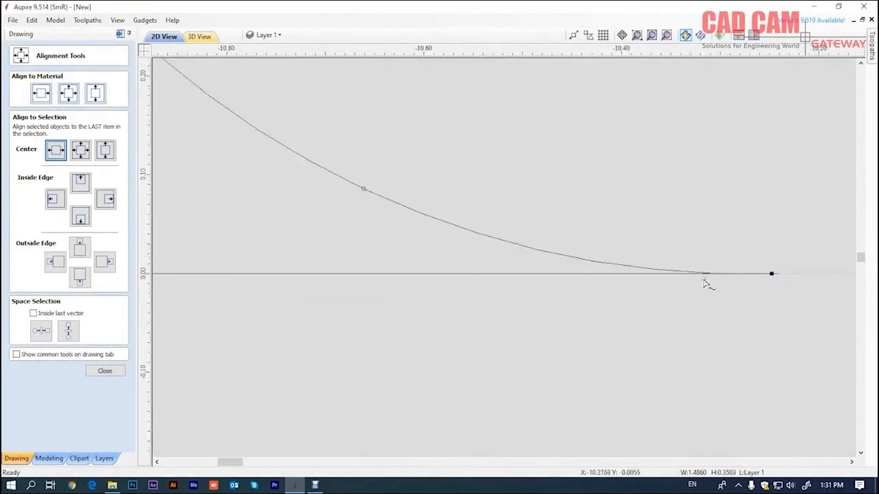
{"action": "scroll", "coordinate": [726, 279], "scroll_direction": "down", "scroll_amount": 3}
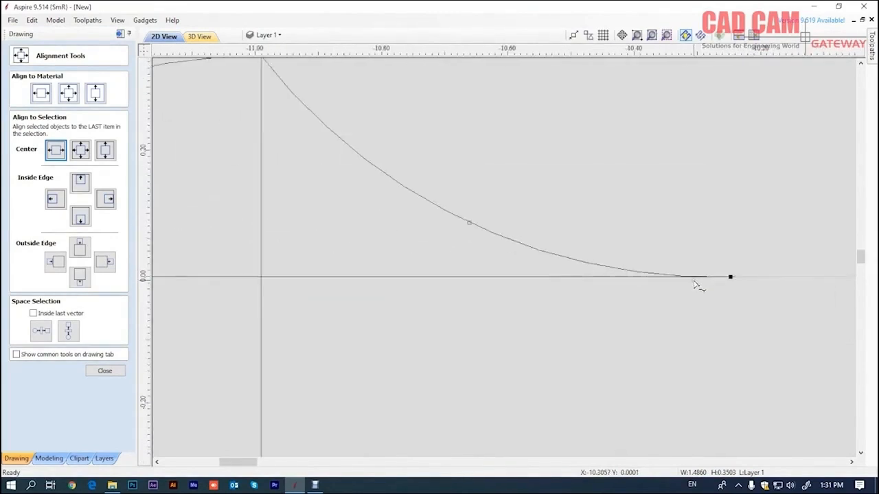
{"action": "scroll", "coordinate": [686, 282], "scroll_direction": "down", "scroll_amount": 2}
{"action": "scroll", "coordinate": [598, 271], "scroll_direction": "up", "scroll_amount": 5}
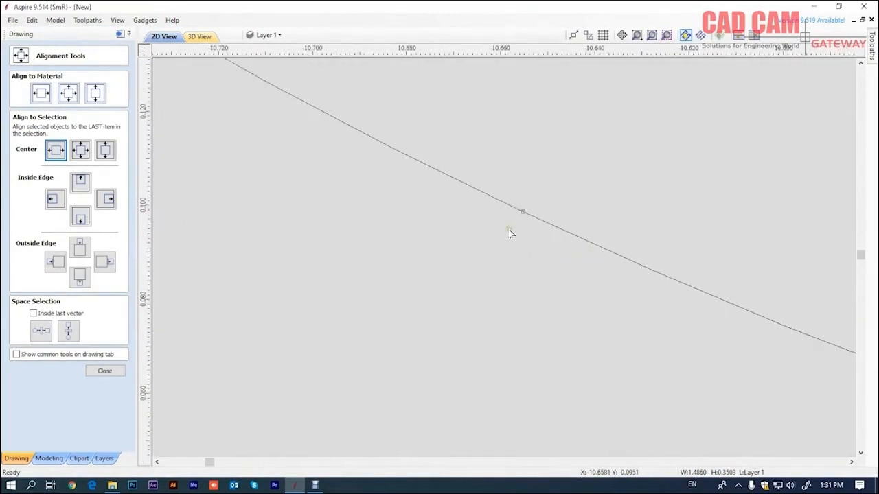
{"action": "left_click_drag", "start_coordinate": [522, 212], "coordinate": [516, 220]}
{"action": "scroll", "coordinate": [490, 223], "scroll_direction": "down", "scroll_amount": 14}
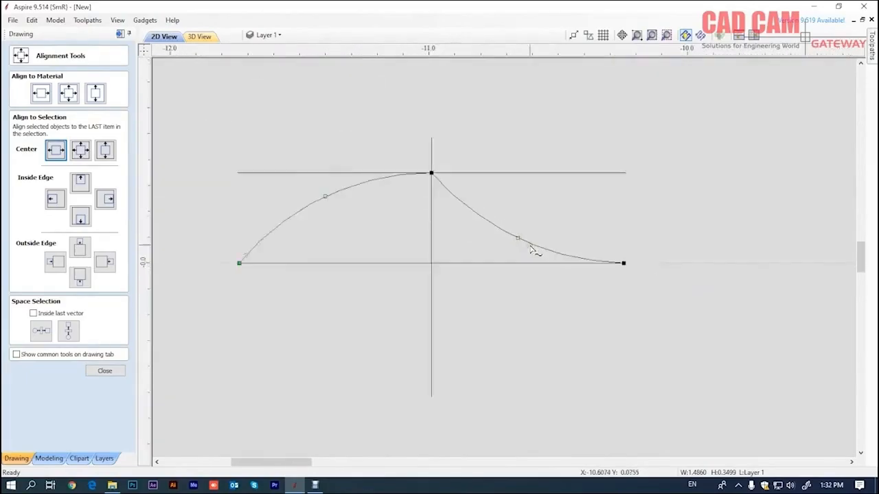
{"action": "left_click", "coordinate": [390, 277]}
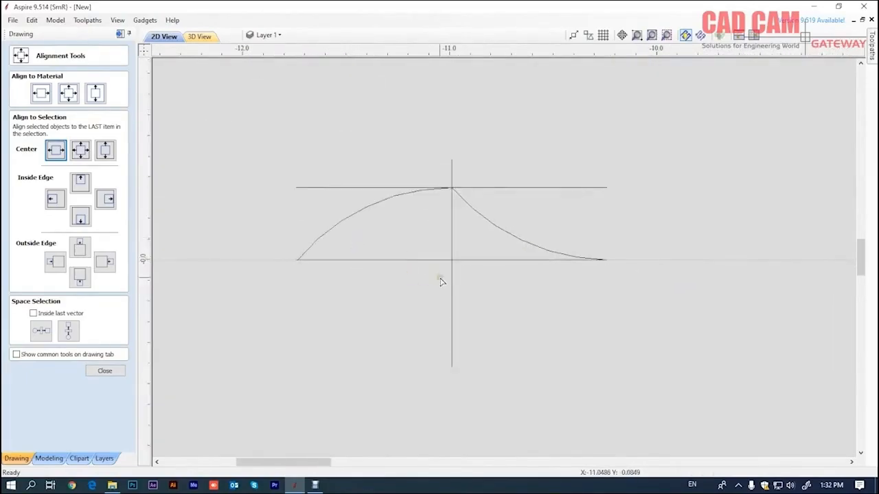
Move the lower horizontal line about 0.1 inch straight down from the profile's end points
{"action": "scroll", "coordinate": [417, 258], "scroll_direction": "up", "scroll_amount": 3}
{"action": "left_click", "coordinate": [105, 371]}
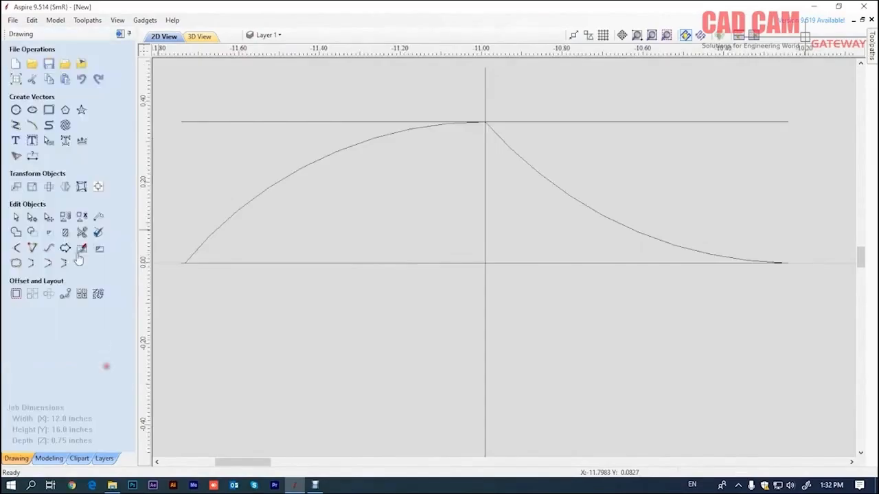
{"action": "left_click", "coordinate": [475, 262]}
{"action": "key", "text": "Down"}
{"action": "key", "text": "Down"}
{"action": "key", "text": "Down"}
{"action": "key", "text": "Down"}
{"action": "key", "text": "Down"}
{"action": "key", "text": "Down"}
{"action": "key", "text": "Down"}
{"action": "key", "text": "Down"}
{"action": "key", "text": "Down"}
{"action": "key", "text": "Down"}
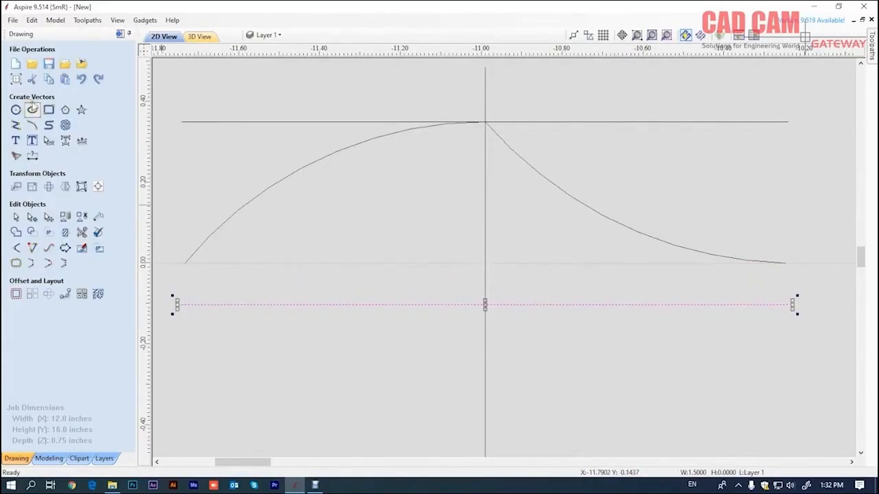
Draw a vertical line 0.25 inch downward from the profile's left end point
{"action": "left_click", "coordinate": [15, 125]}
{"action": "scroll", "coordinate": [183, 269], "scroll_direction": "up", "scroll_amount": 3}
{"action": "scroll", "coordinate": [186, 268], "scroll_direction": "up", "scroll_amount": 1}
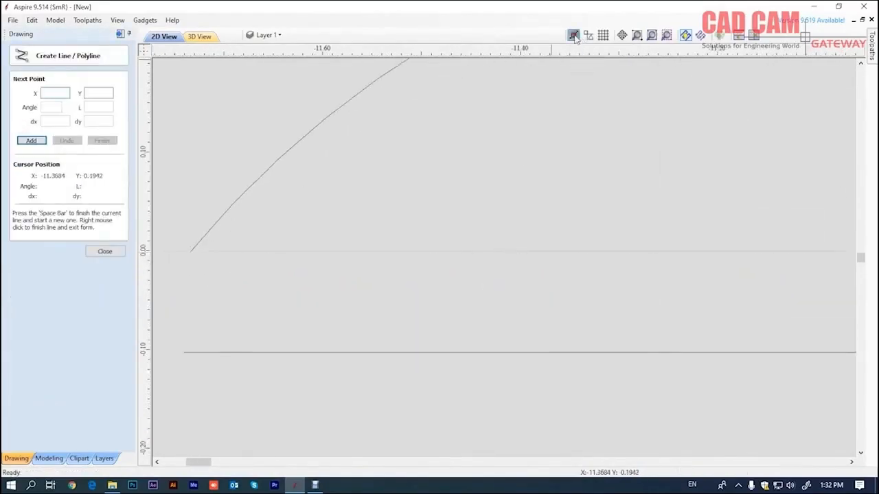
{"action": "left_click", "coordinate": [190, 252]}
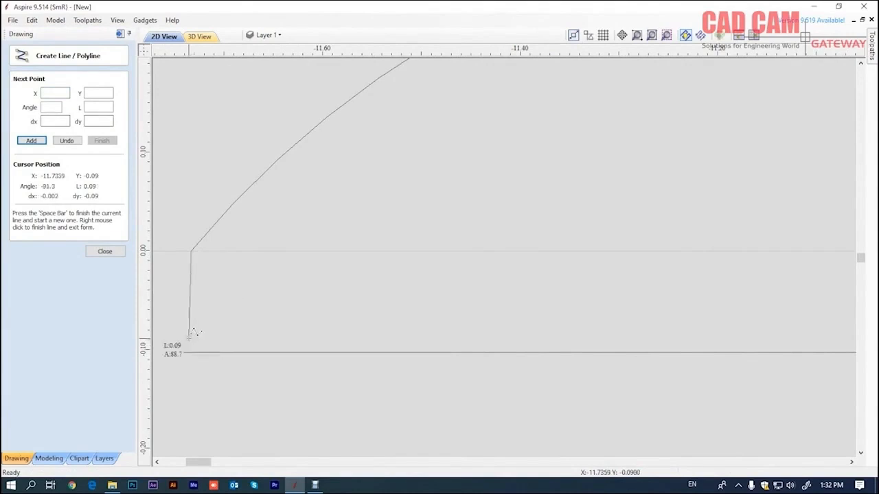
{"action": "key", "text": "alt"}
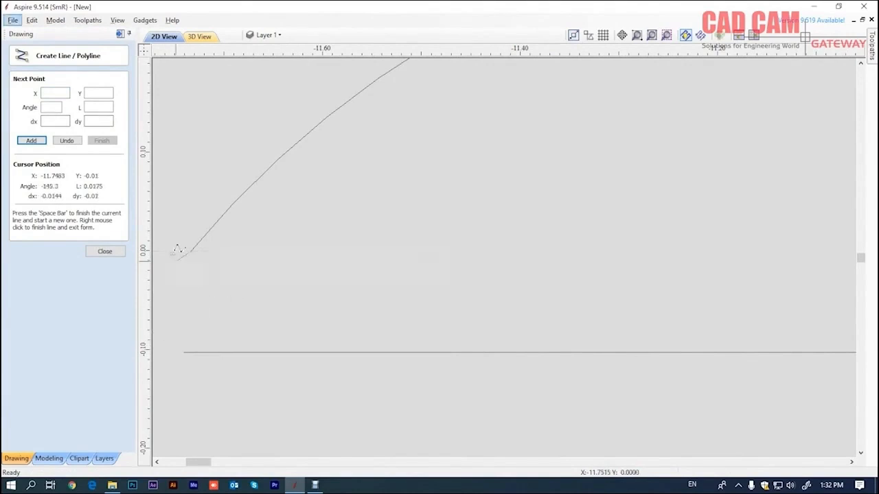
{"action": "left_click", "coordinate": [103, 122]}
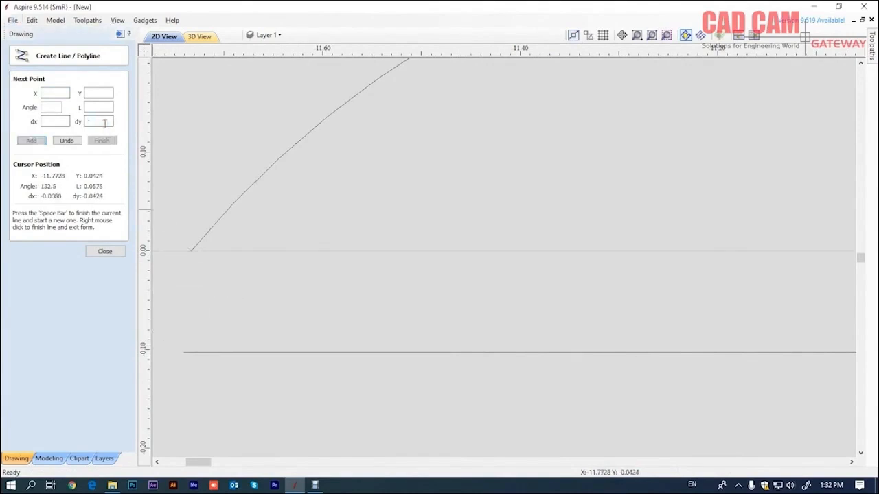
{"action": "type", "text": "-.25"}
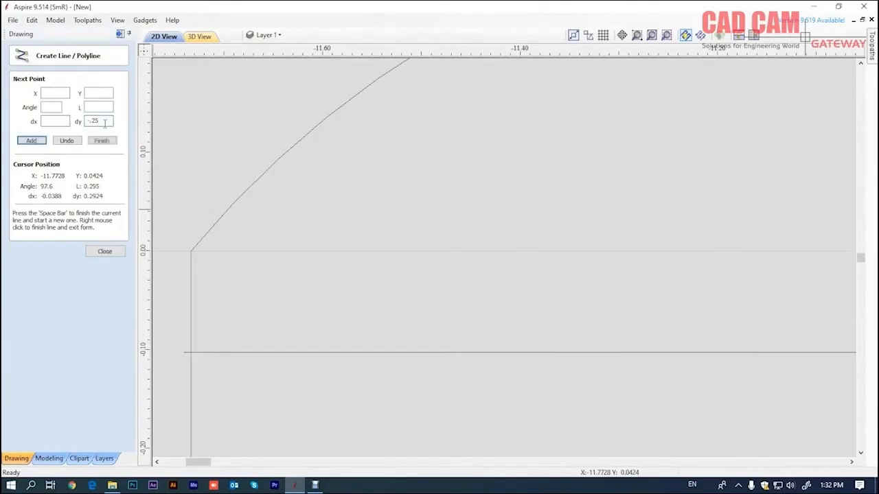
{"action": "left_click", "coordinate": [101, 141]}
Draw a matching 0.25 inch vertical line downward from the profile's right end point
{"action": "scroll", "coordinate": [392, 265], "scroll_direction": "down", "scroll_amount": 5}
{"action": "scroll", "coordinate": [255, 221], "scroll_direction": "down", "scroll_amount": 4}
{"action": "scroll", "coordinate": [542, 233], "scroll_direction": "up", "scroll_amount": 8}
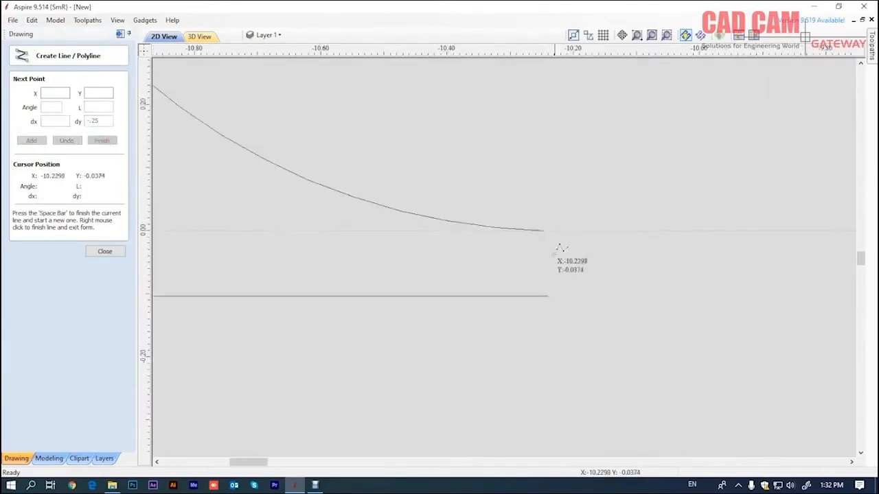
{"action": "left_click", "coordinate": [541, 224]}
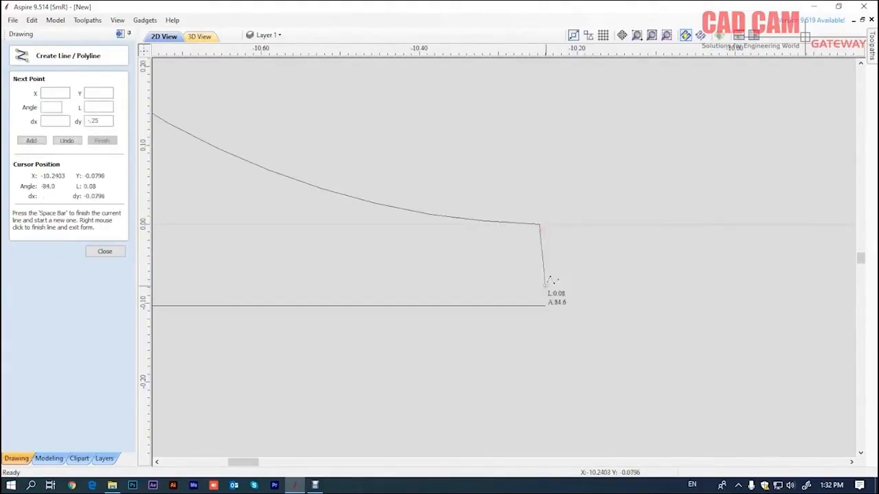
{"action": "left_click", "coordinate": [31, 140]}
{"action": "scroll", "coordinate": [550, 237], "scroll_direction": "down", "scroll_amount": 3}
{"action": "right_click", "coordinate": [644, 265]}
{"action": "scroll", "coordinate": [625, 261], "scroll_direction": "down", "scroll_amount": 3}
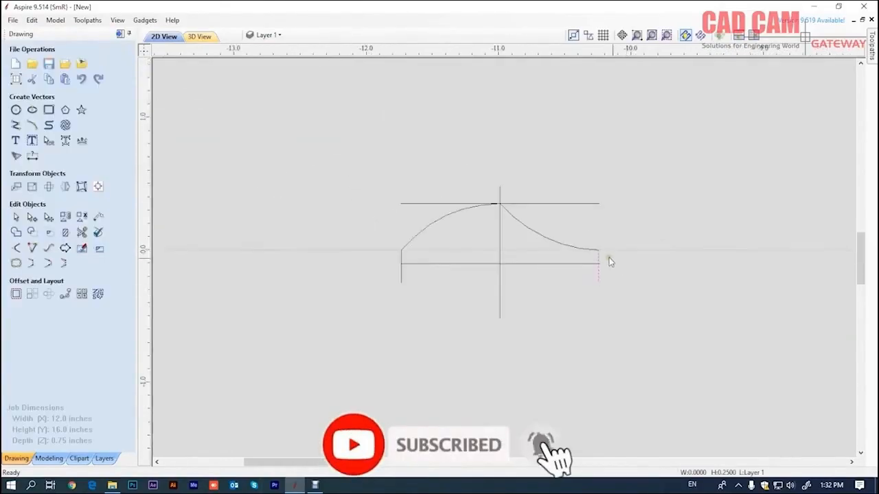
Round the corners between the arcs and both vertical end lines with 0.1 inch normal fillets
{"action": "scroll", "coordinate": [618, 258], "scroll_direction": "up", "scroll_amount": 3}
{"action": "scroll", "coordinate": [636, 263], "scroll_direction": "down", "scroll_amount": 2}
{"action": "scroll", "coordinate": [577, 264], "scroll_direction": "up", "scroll_amount": 2}
{"action": "scroll", "coordinate": [679, 313], "scroll_direction": "down", "scroll_amount": 2}
{"action": "scroll", "coordinate": [620, 281], "scroll_direction": "up", "scroll_amount": 1}
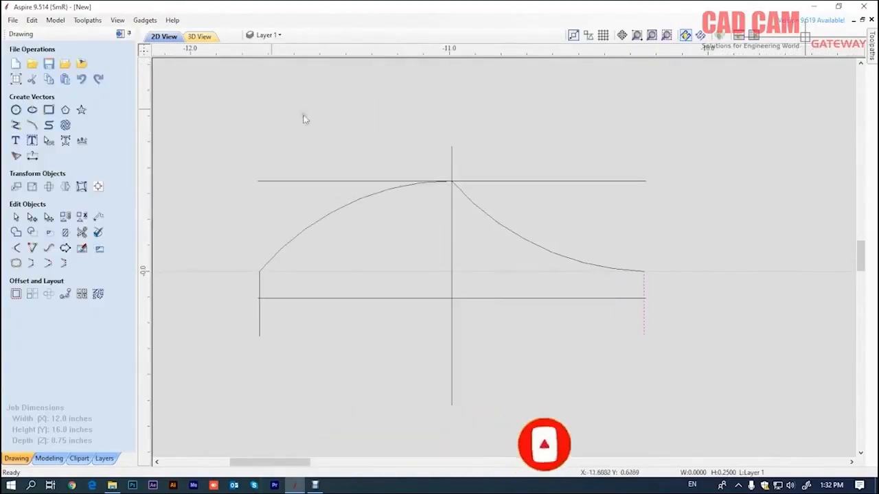
{"action": "left_click", "coordinate": [16, 249]}
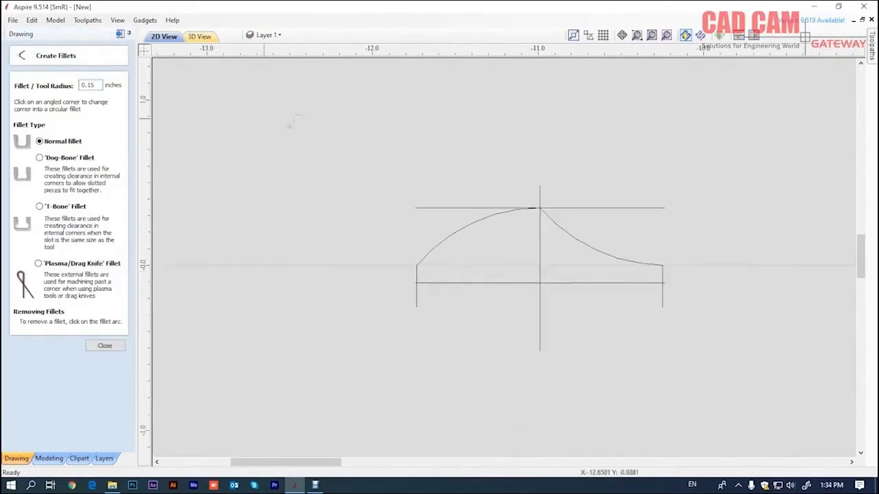
{"action": "left_click_drag", "start_coordinate": [90, 84], "coordinate": [102, 85]}
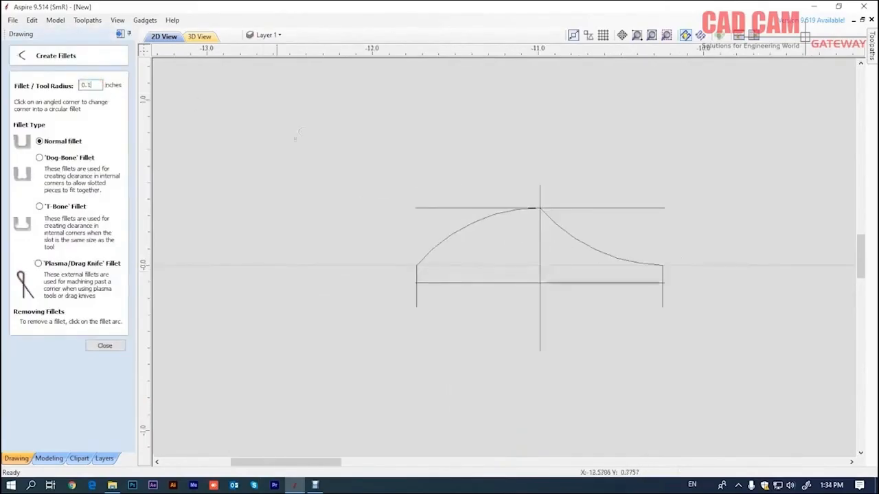
{"action": "left_click", "coordinate": [661, 265]}
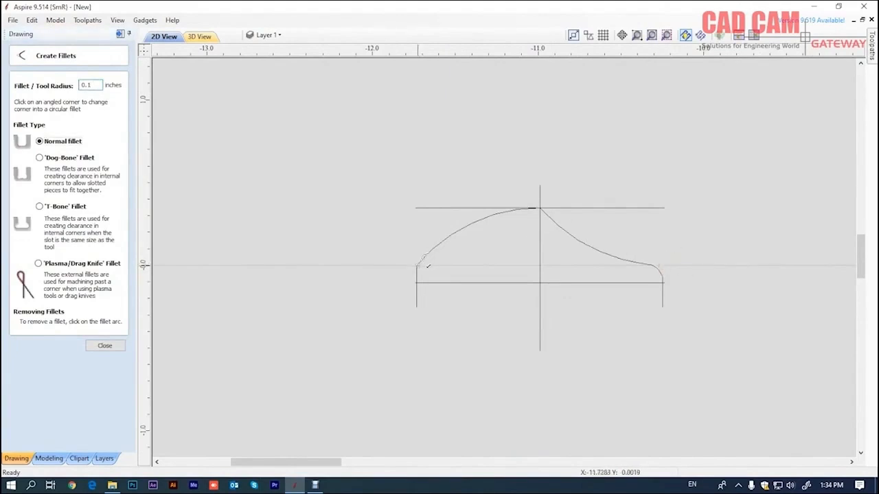
{"action": "key", "text": "Escape"}
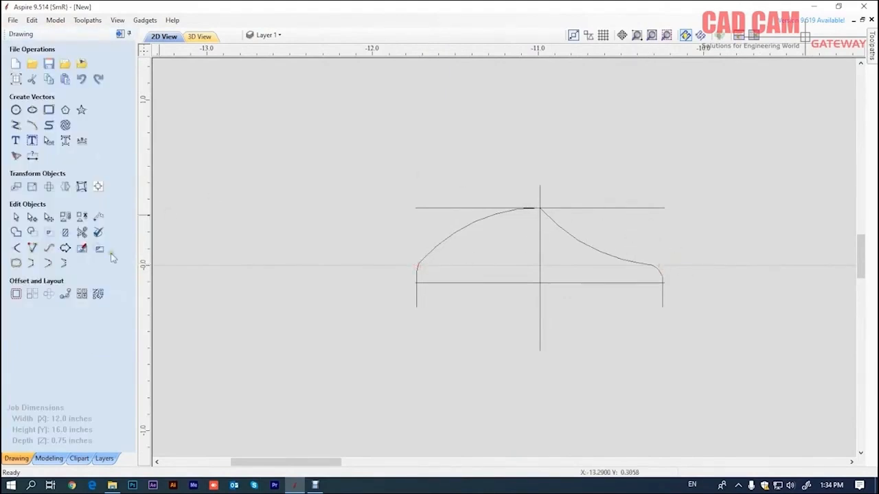
Trim the parts of both vertical end lines that extend below the lower horizontal line
{"action": "left_click", "coordinate": [82, 232]}
{"action": "left_click", "coordinate": [417, 302]}
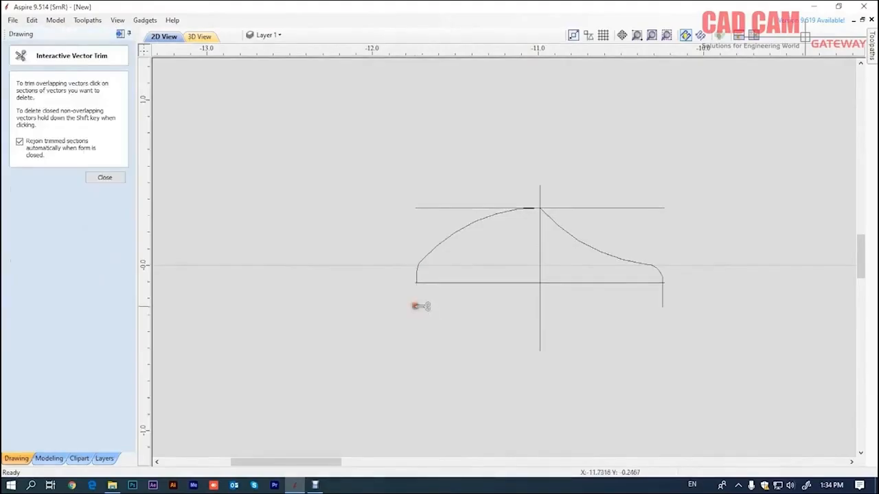
{"action": "left_click", "coordinate": [663, 302]}
{"action": "key", "text": "Escape"}
Delete the upper horizontal, central vertical and lower horizontal guide lines, leaving only the profile
{"action": "left_click", "coordinate": [649, 209]}
{"action": "key", "text": "Delete"}
{"action": "left_click_drag", "start_coordinate": [556, 188], "coordinate": [494, 182]}
{"action": "key", "text": "Delete"}
{"action": "left_click", "coordinate": [554, 281]}
{"action": "key", "text": "Delete"}
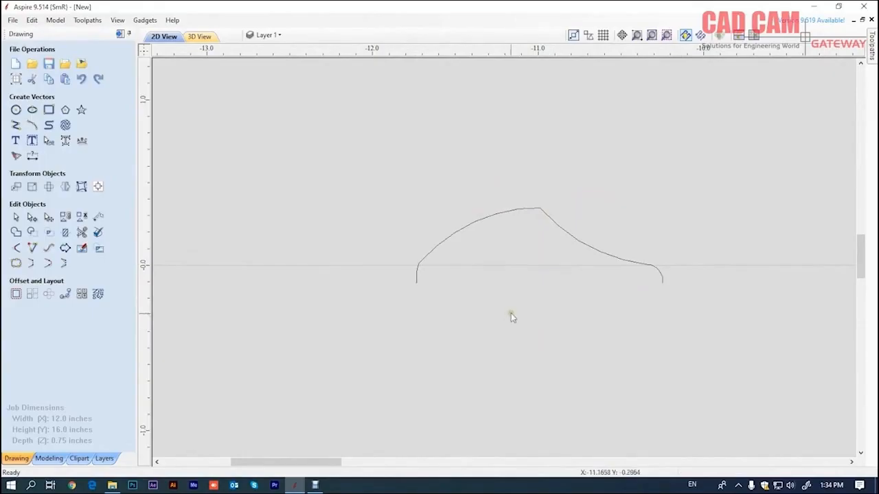
Move the finished profile closer to the job's left edge, slightly above the horizontal centre line
{"action": "scroll", "coordinate": [510, 314], "scroll_direction": "down", "scroll_amount": 4}
{"action": "scroll", "coordinate": [502, 266], "scroll_direction": "up", "scroll_amount": 3}
{"action": "scroll", "coordinate": [509, 262], "scroll_direction": "down", "scroll_amount": 3}
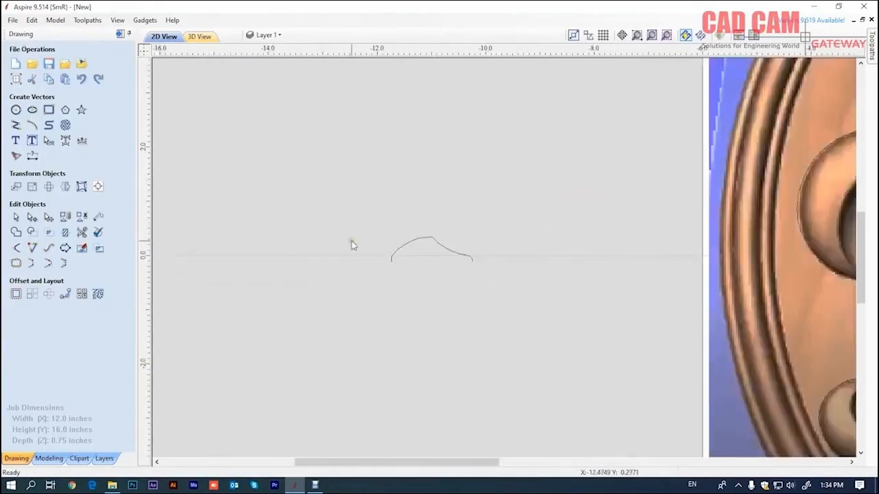
{"action": "scroll", "coordinate": [352, 245], "scroll_direction": "down", "scroll_amount": 3}
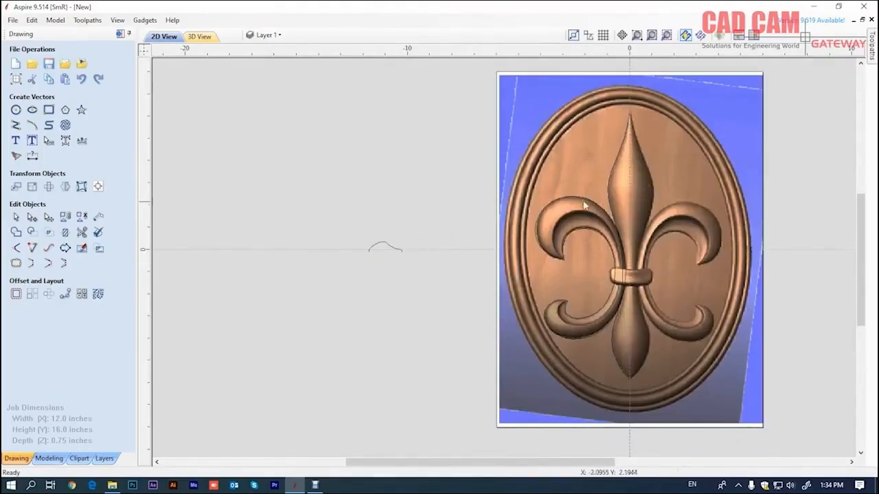
{"action": "left_click", "coordinate": [390, 249]}
{"action": "left_click", "coordinate": [48, 217]}
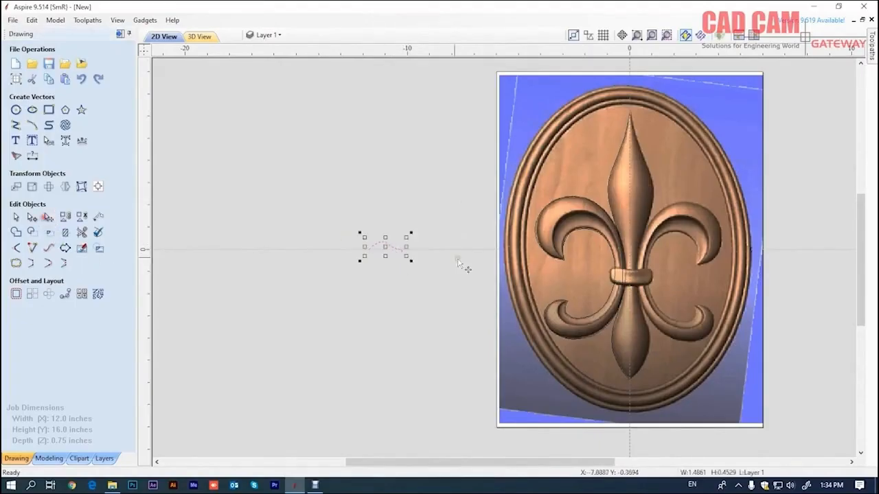
{"action": "left_click_drag", "start_coordinate": [388, 244], "coordinate": [469, 226]}
{"action": "scroll", "coordinate": [520, 245], "scroll_direction": "up", "scroll_amount": 3}
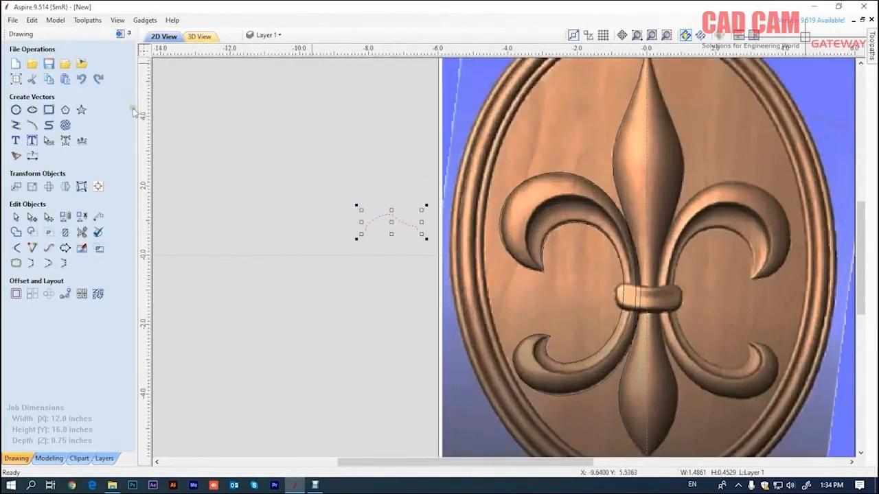
Switch to the modeling tools, show the 2D and 3D views side by side, and tilt the 3D model
{"action": "left_click", "coordinate": [52, 459]}
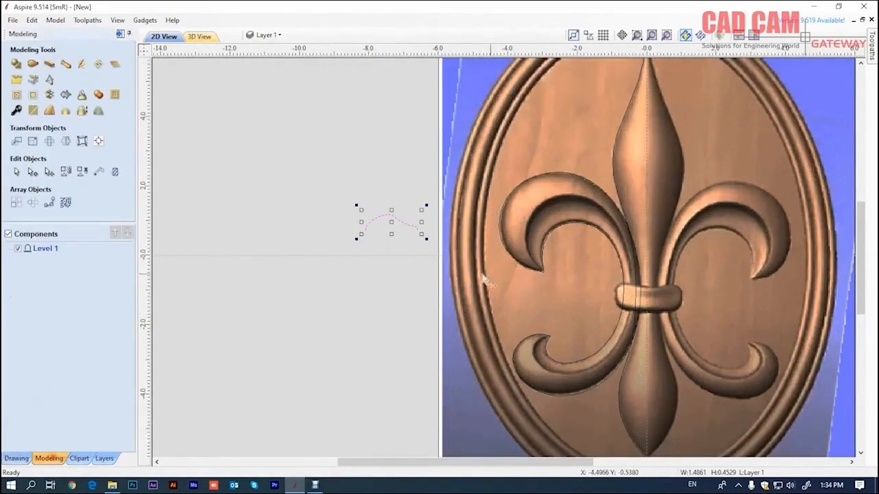
{"action": "left_click", "coordinate": [200, 36]}
{"action": "left_click", "coordinate": [753, 36]}
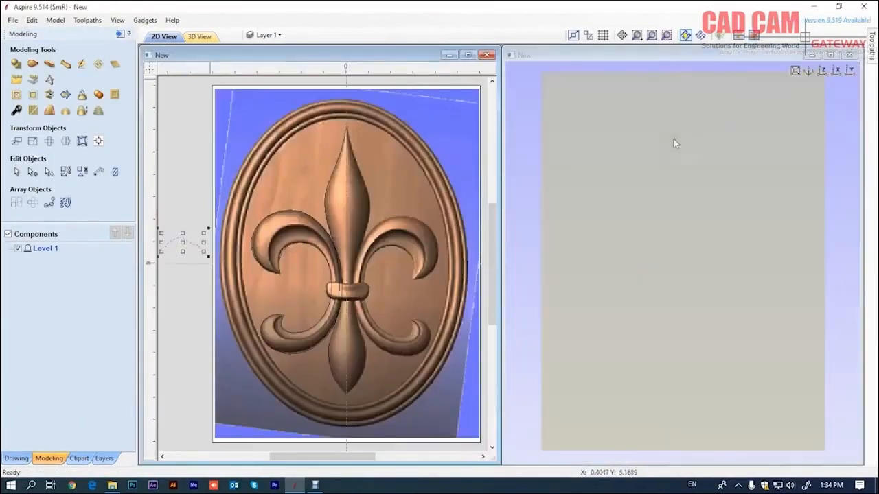
{"action": "left_click_drag", "start_coordinate": [679, 235], "coordinate": [679, 166]}
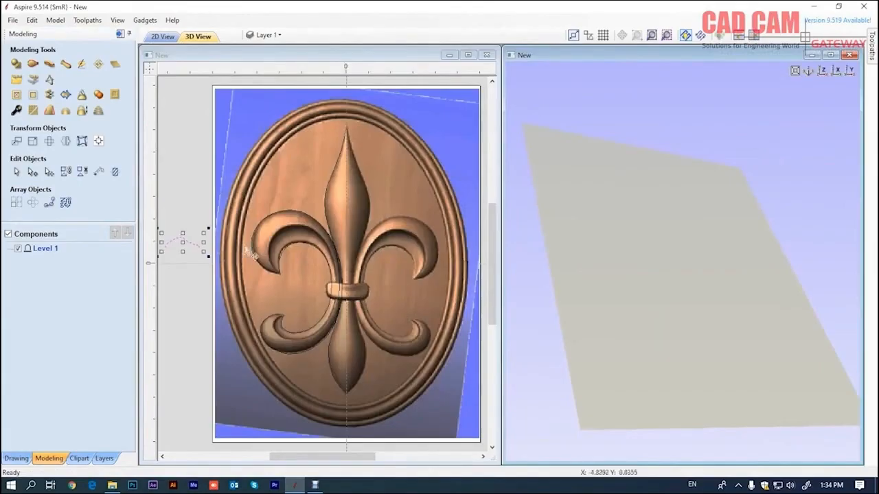
{"action": "scroll", "coordinate": [177, 238], "scroll_direction": "up", "scroll_amount": 1}
{"action": "scroll", "coordinate": [177, 238], "scroll_direction": "up", "scroll_amount": 1}
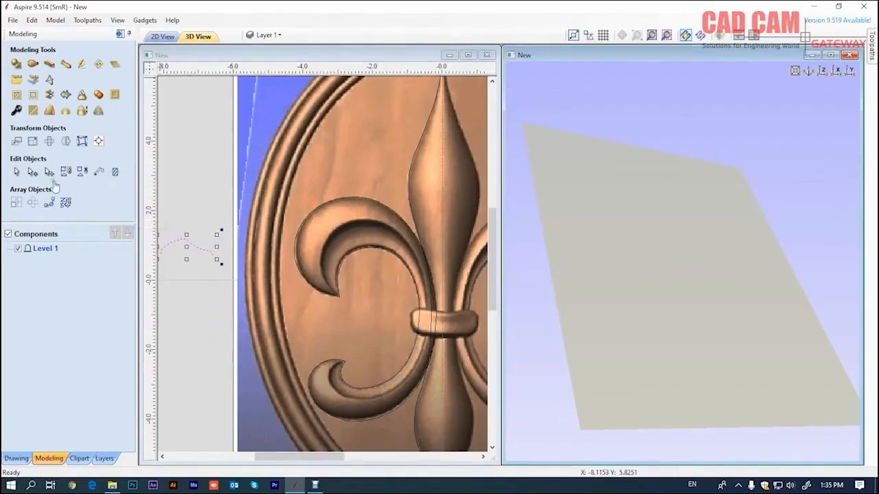
Start a Two Rail Sweep and assign the left scroll's inner and outer vectors as the drive rails
{"action": "left_click", "coordinate": [32, 66]}
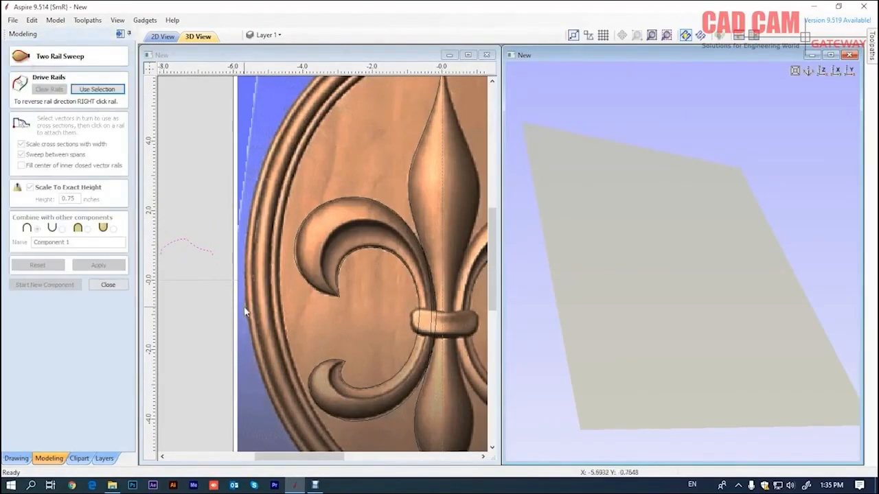
{"action": "left_click", "coordinate": [355, 257]}
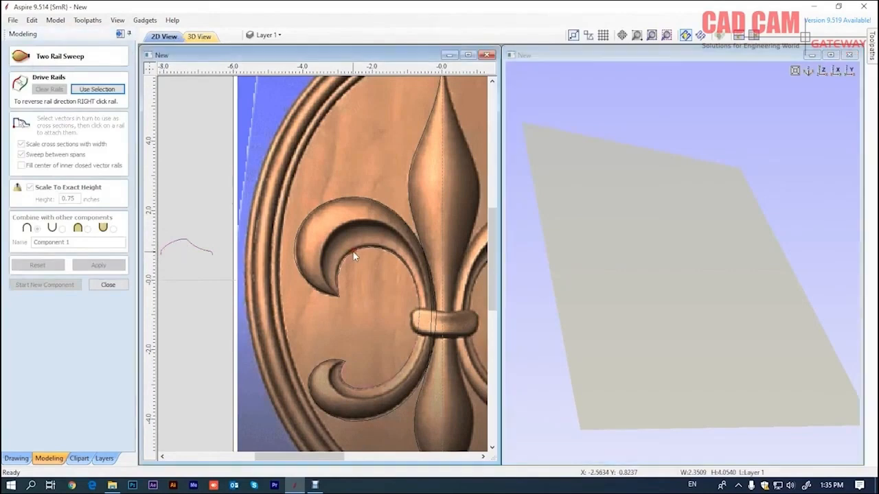
{"action": "left_click", "coordinate": [348, 203], "text": "shift"}
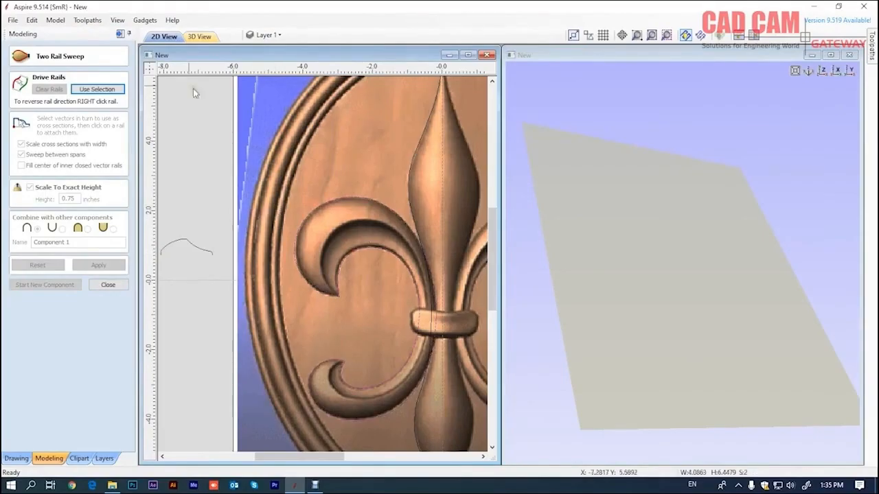
{"action": "left_click", "coordinate": [97, 90]}
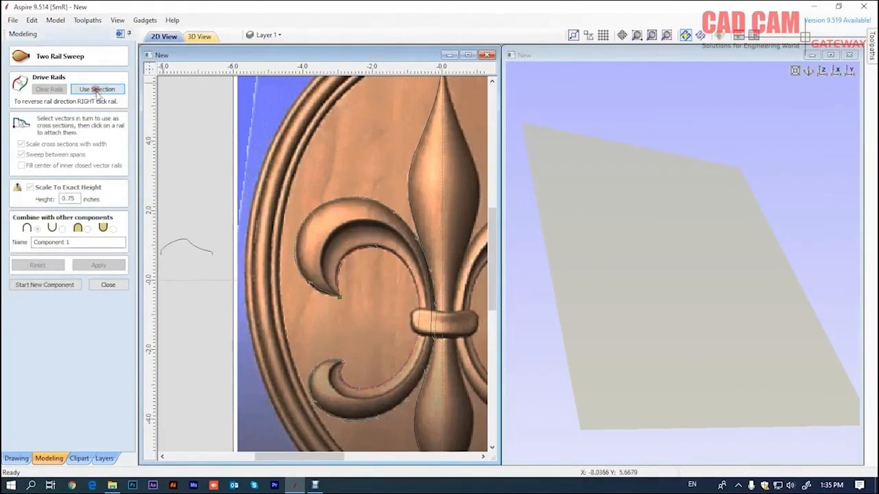
Try sweeping the profile along the scroll rails at a height of 0.75 inches, and discard the resulting shape
{"action": "left_click", "coordinate": [176, 244]}
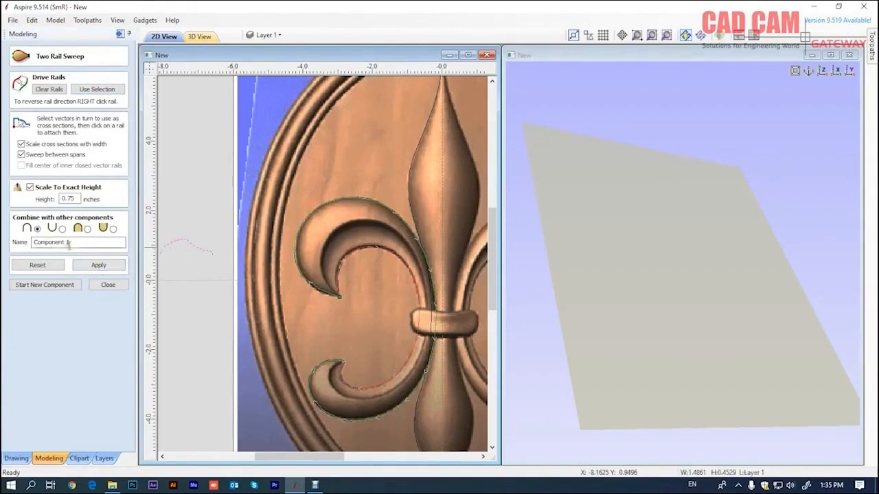
{"action": "left_click", "coordinate": [99, 266]}
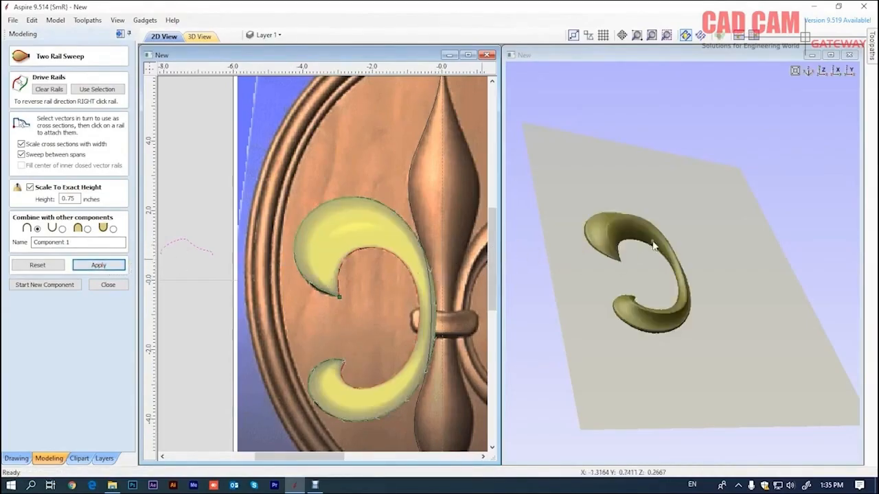
{"action": "left_click_drag", "start_coordinate": [644, 244], "coordinate": [747, 252]}
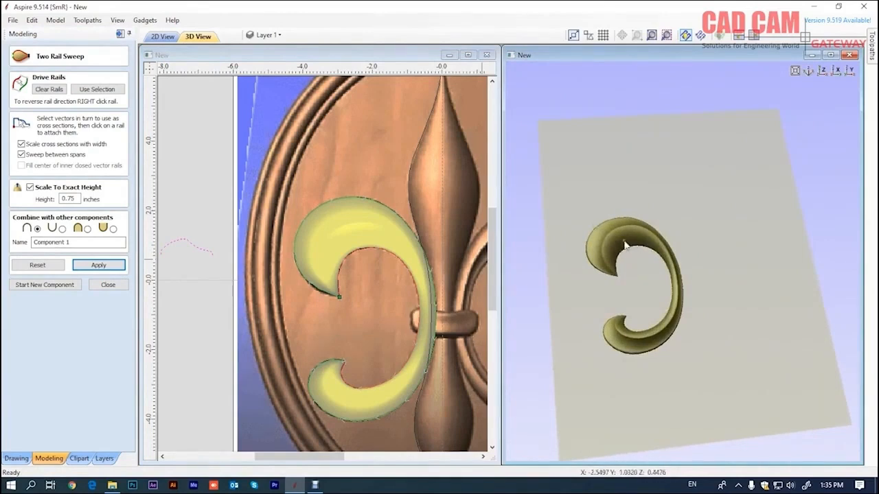
{"action": "left_click", "coordinate": [105, 286]}
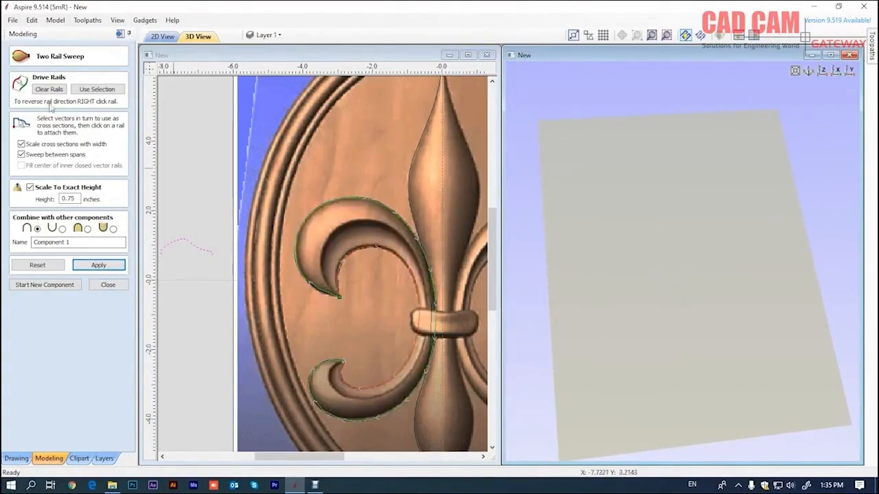
Clear the drive rails, reassign the scroll's outer and inner vectors in swapped order, and sweep the profile along them
{"action": "left_click", "coordinate": [48, 91]}
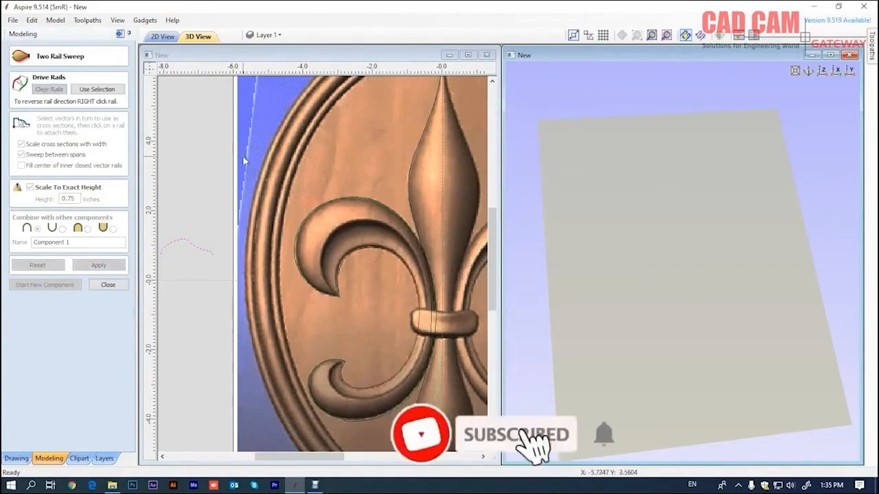
{"action": "left_click", "coordinate": [350, 201]}
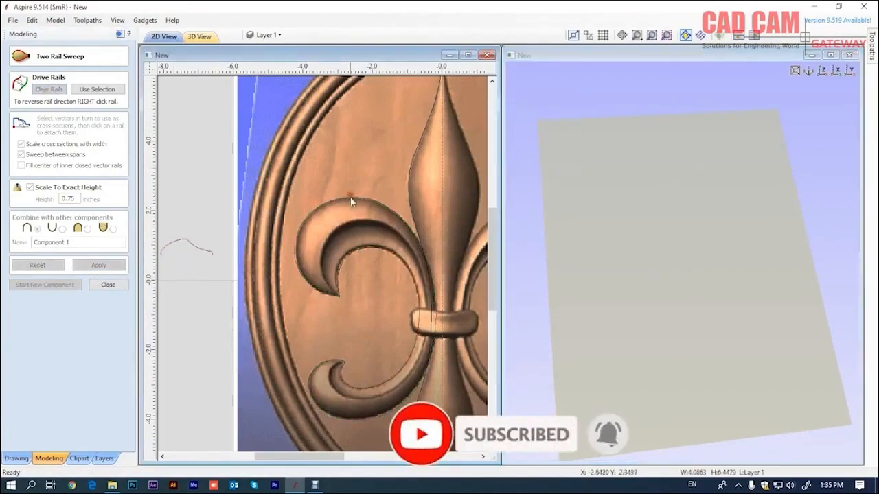
{"action": "left_click", "coordinate": [89, 93]}
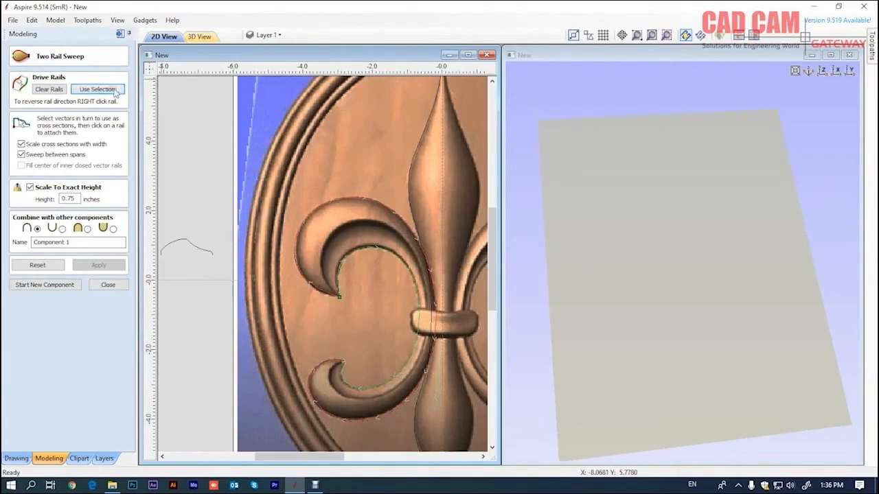
{"action": "left_click", "coordinate": [185, 244]}
{"action": "left_click", "coordinate": [110, 265]}
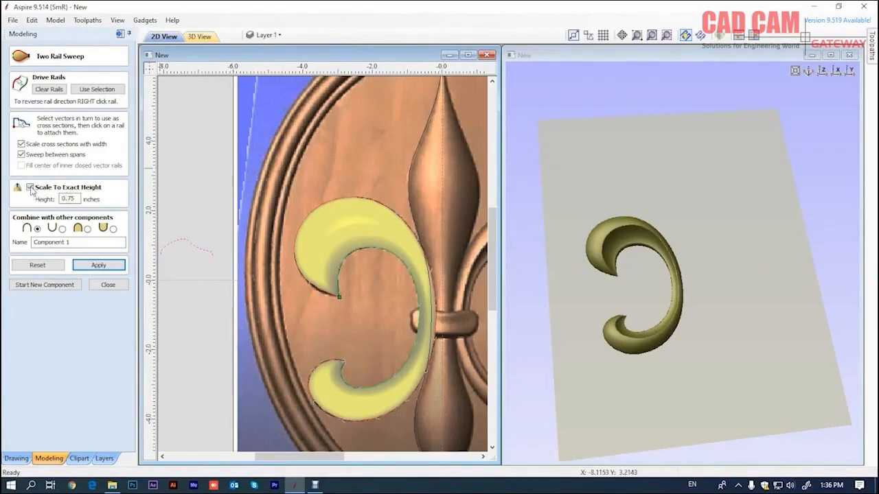
Regenerate the scroll sweep at an exact height of 0.35 inches, and try it without exact-height scaling
{"action": "left_click_drag", "start_coordinate": [69, 199], "coordinate": [78, 199]}
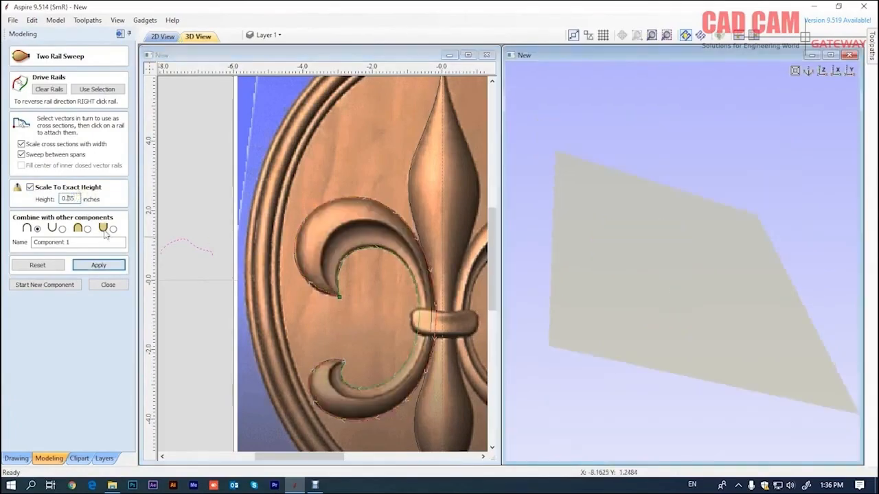
{"action": "left_click", "coordinate": [100, 265]}
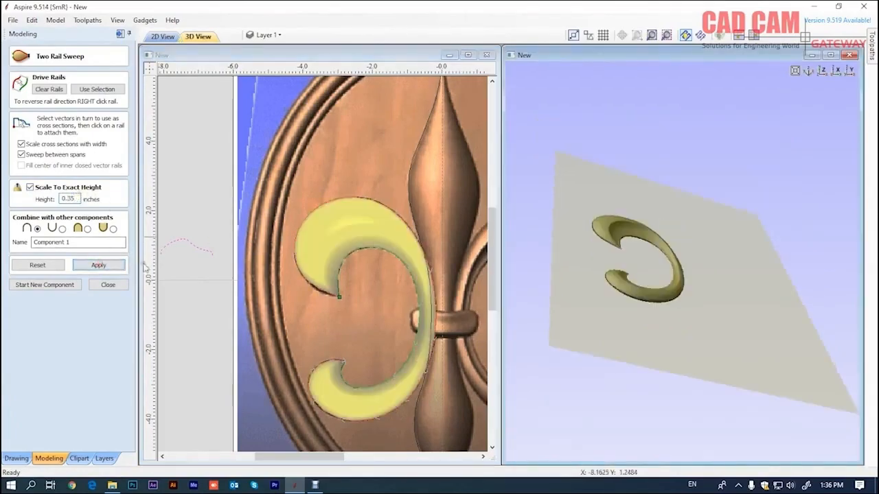
{"action": "left_click_drag", "start_coordinate": [663, 236], "coordinate": [646, 253]}
{"action": "scroll", "coordinate": [644, 254], "scroll_direction": "up", "scroll_amount": 3}
{"action": "scroll", "coordinate": [642, 255], "scroll_direction": "up", "scroll_amount": 2}
{"action": "left_click", "coordinate": [30, 187]}
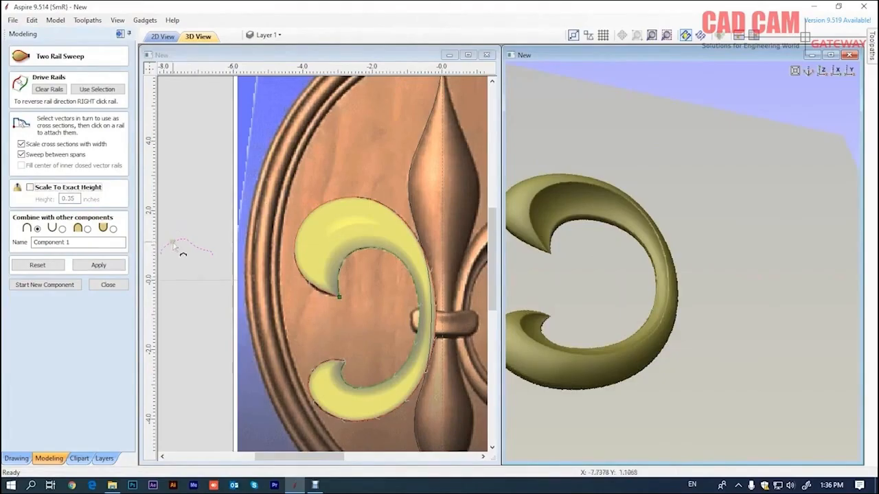
{"action": "left_click_drag", "start_coordinate": [584, 267], "coordinate": [608, 262]}
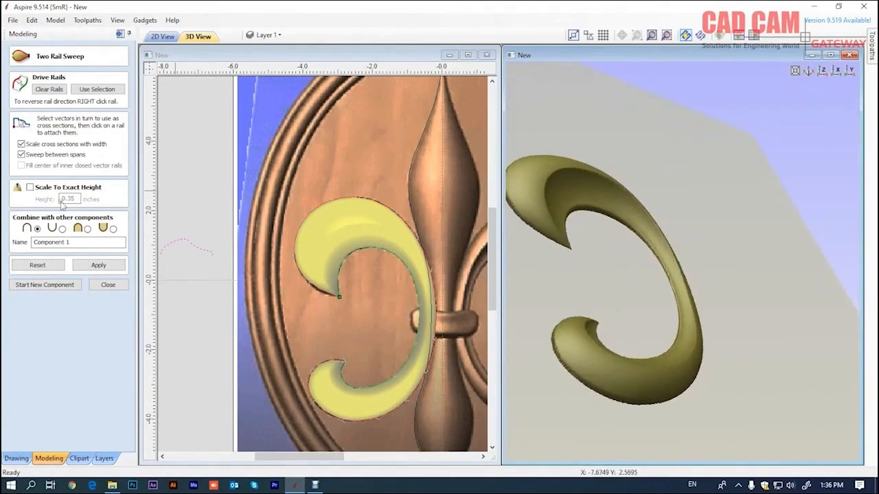
Re-enable exact-height scaling, regenerate the scroll sweep at 0.45 inches, and inspect its shape up close
{"action": "left_click", "coordinate": [30, 187]}
{"action": "double_click", "coordinate": [72, 199]}
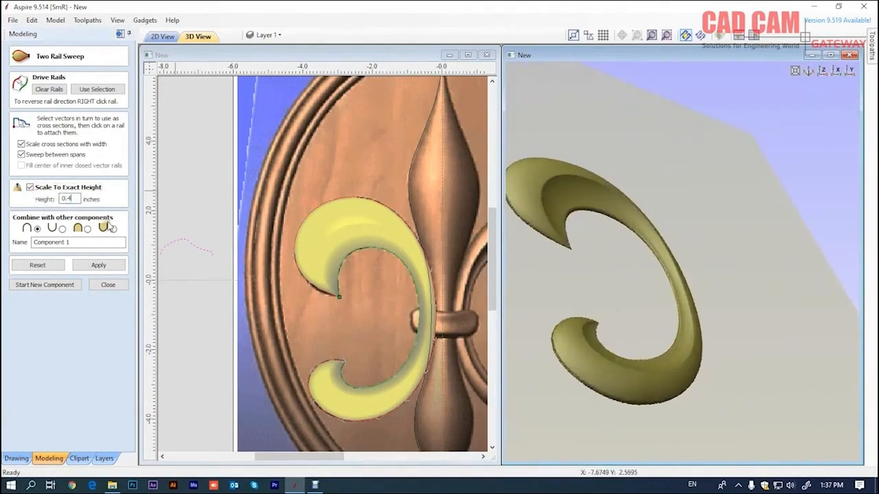
{"action": "left_click", "coordinate": [100, 266]}
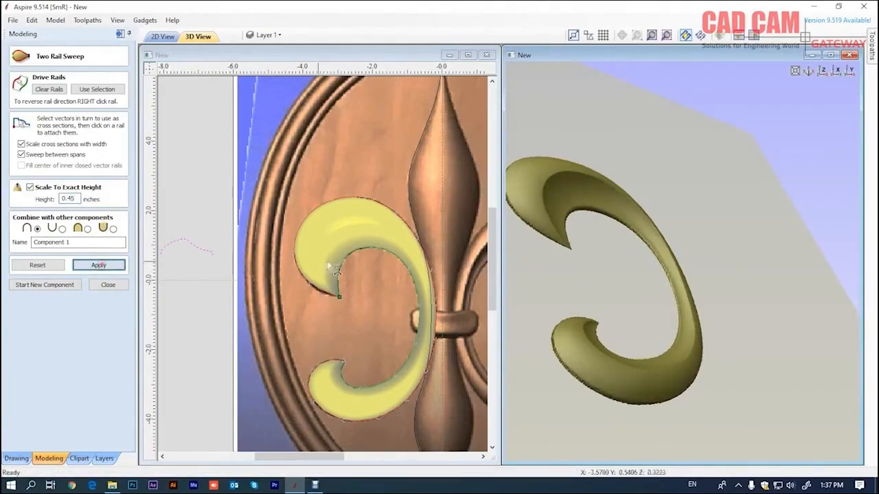
{"action": "left_click_drag", "start_coordinate": [604, 275], "coordinate": [576, 277]}
{"action": "scroll", "coordinate": [537, 232], "scroll_direction": "up", "scroll_amount": 2}
{"action": "scroll", "coordinate": [537, 232], "scroll_direction": "up", "scroll_amount": 1}
{"action": "middle_click_drag", "start_coordinate": [595, 255], "coordinate": [751, 228]}
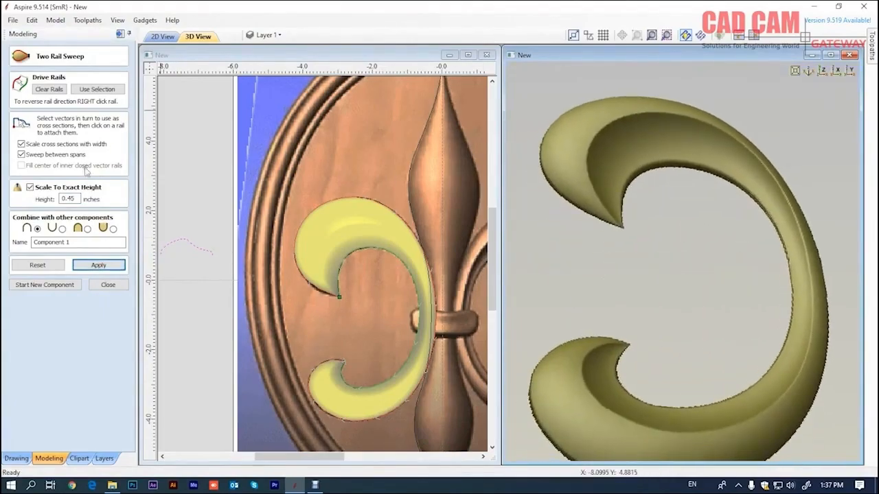
Regenerate the sweep without scaling the cross sections with width, inspect the scroll tips, and restore the scaling
{"action": "left_click", "coordinate": [21, 145]}
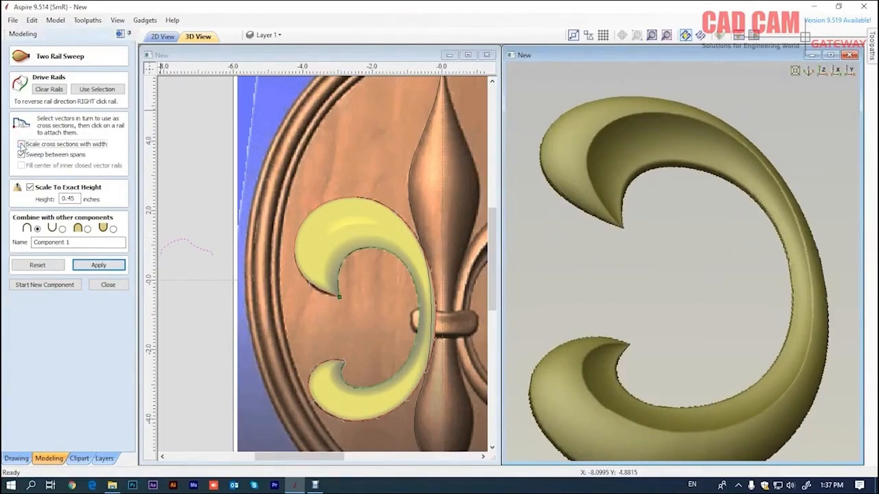
{"action": "left_click", "coordinate": [99, 266]}
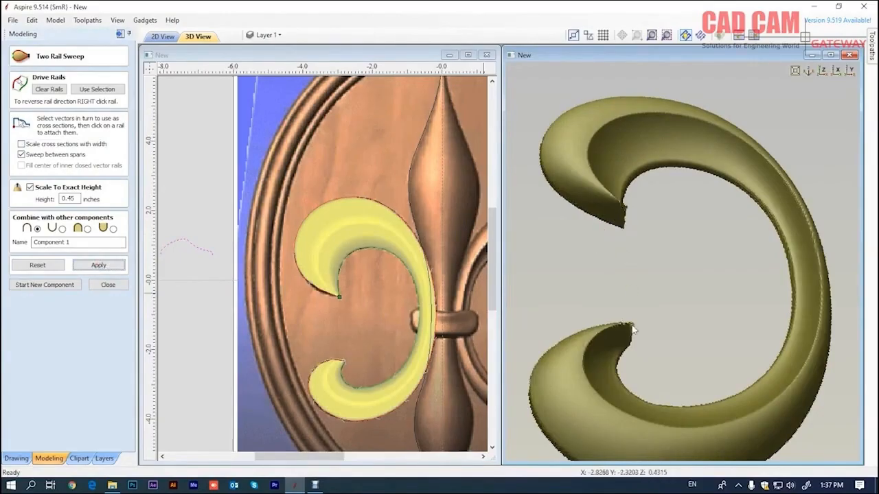
{"action": "left_click_drag", "start_coordinate": [621, 290], "coordinate": [532, 211]}
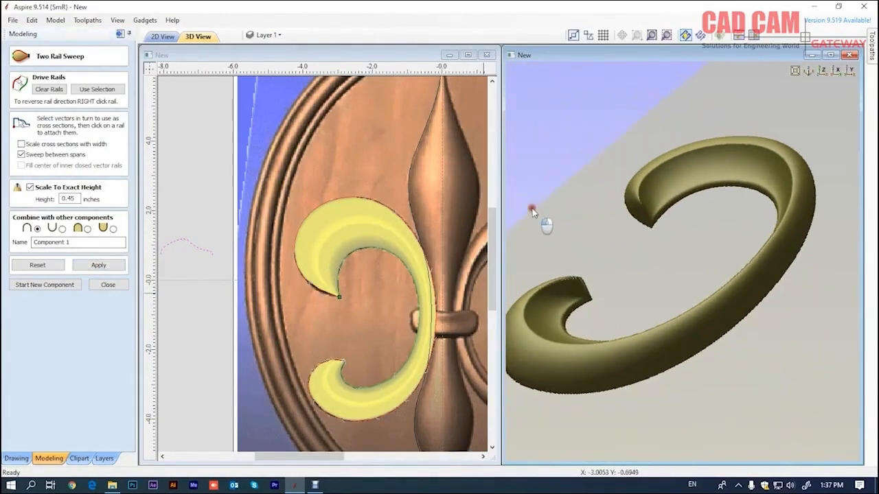
{"action": "left_click", "coordinate": [38, 146]}
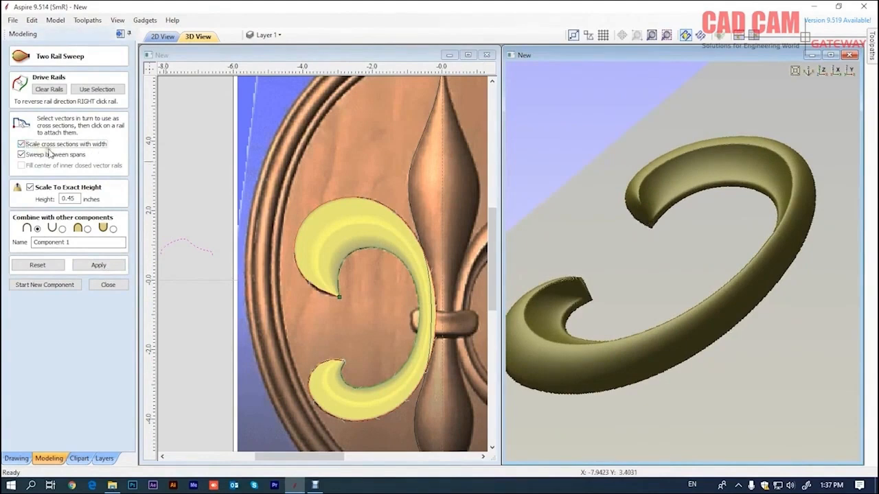
{"action": "left_click", "coordinate": [98, 266]}
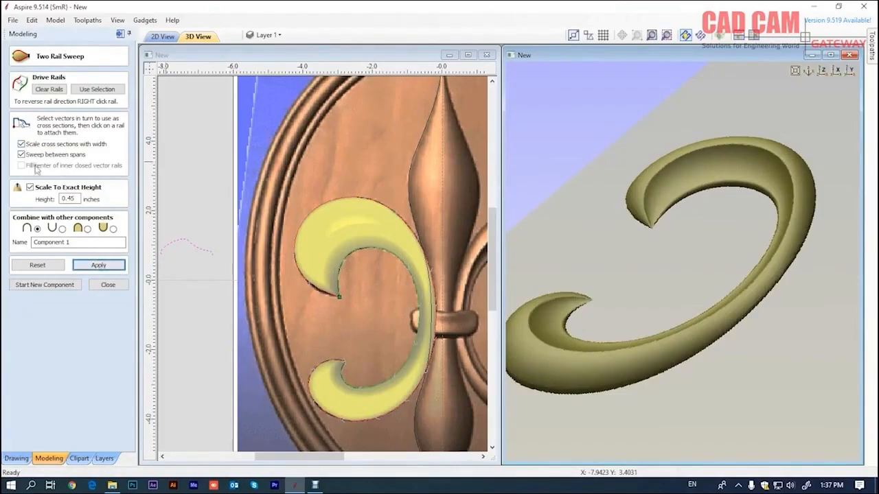
Compare the scroll tips once more at a low angle with width-based cross-section scaling off and on again
{"action": "left_click", "coordinate": [26, 145]}
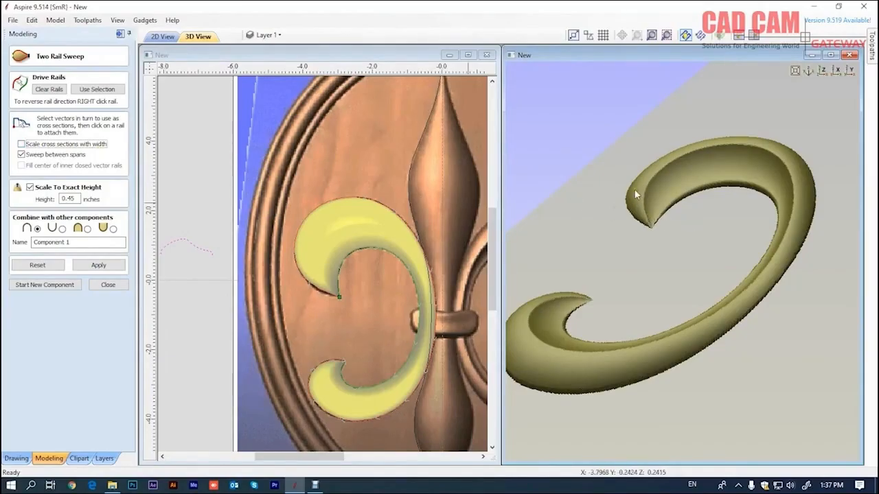
{"action": "left_click", "coordinate": [108, 265]}
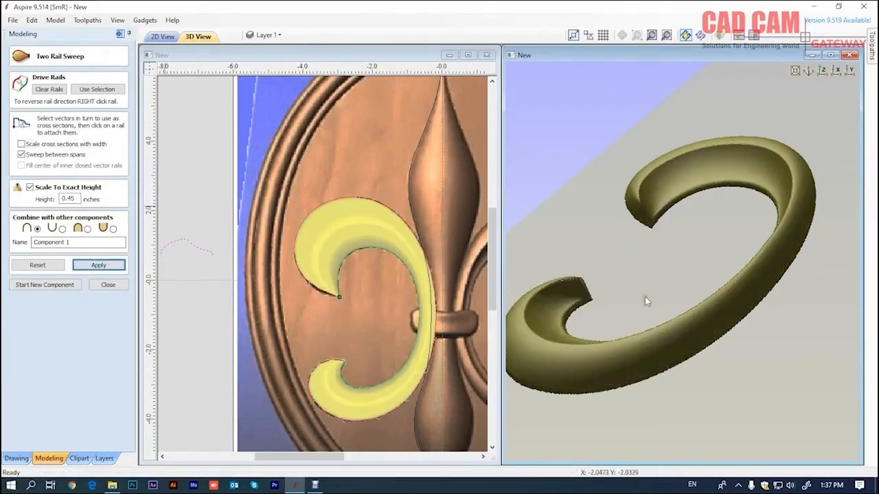
{"action": "left_click_drag", "start_coordinate": [626, 294], "coordinate": [555, 291]}
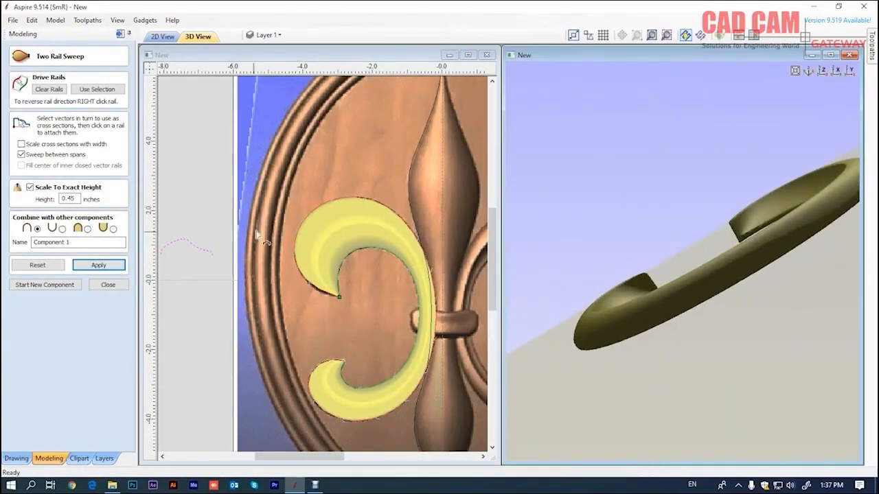
{"action": "left_click", "coordinate": [22, 145]}
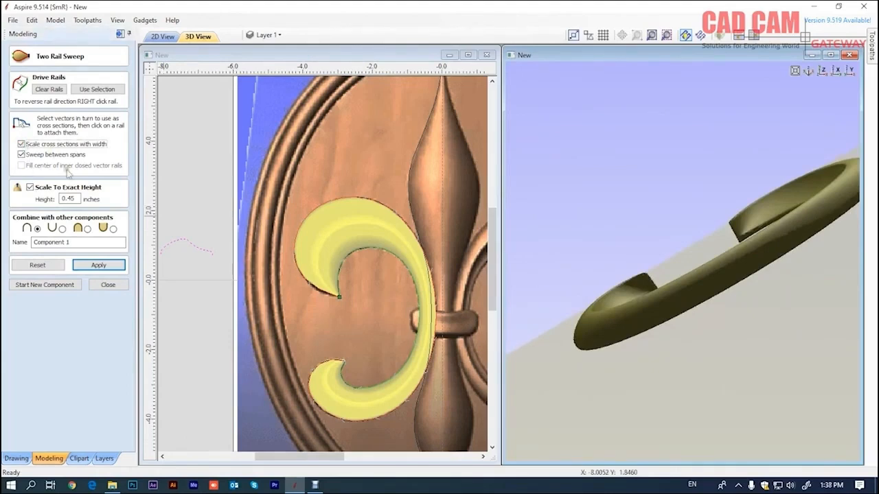
{"action": "left_click", "coordinate": [98, 265]}
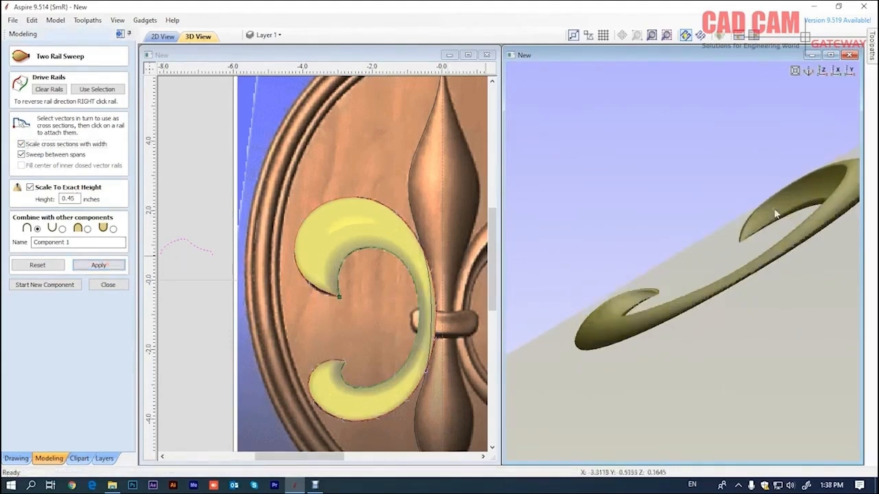
{"action": "left_click_drag", "start_coordinate": [757, 277], "coordinate": [642, 275]}
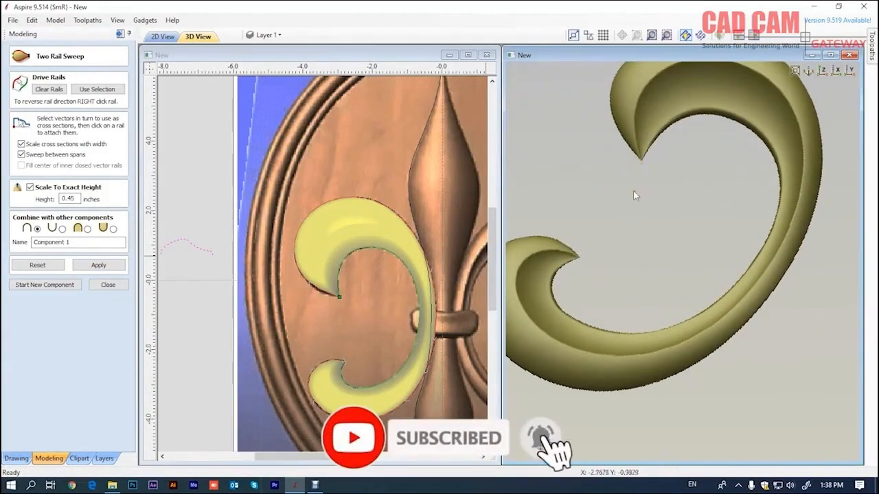
Tilt the model to show the whole scroll and regenerate the sweep without exact-height scaling
{"action": "right_click_drag", "start_coordinate": [630, 202], "coordinate": [638, 285]}
{"action": "left_click_drag", "start_coordinate": [667, 241], "coordinate": [677, 202]}
{"action": "left_click", "coordinate": [30, 187]}
{"action": "left_click", "coordinate": [98, 265]}
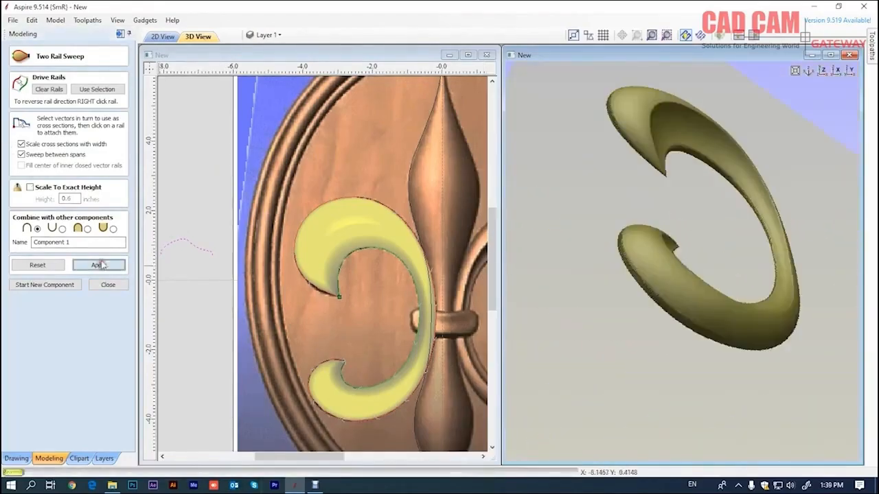
Regenerate the scroll sweep at an exact height of 0.4 inches, close the Two Rail Sweep, and inspect the component
{"action": "left_click", "coordinate": [30, 187]}
{"action": "left_click", "coordinate": [71, 198]}
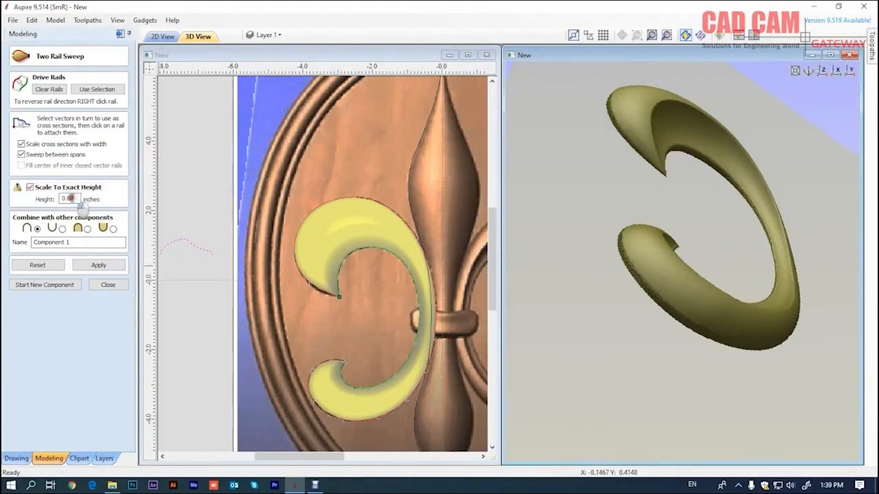
{"action": "double_click", "coordinate": [67, 199]}
{"action": "type", "text": "0.4"}
{"action": "left_click", "coordinate": [99, 264]}
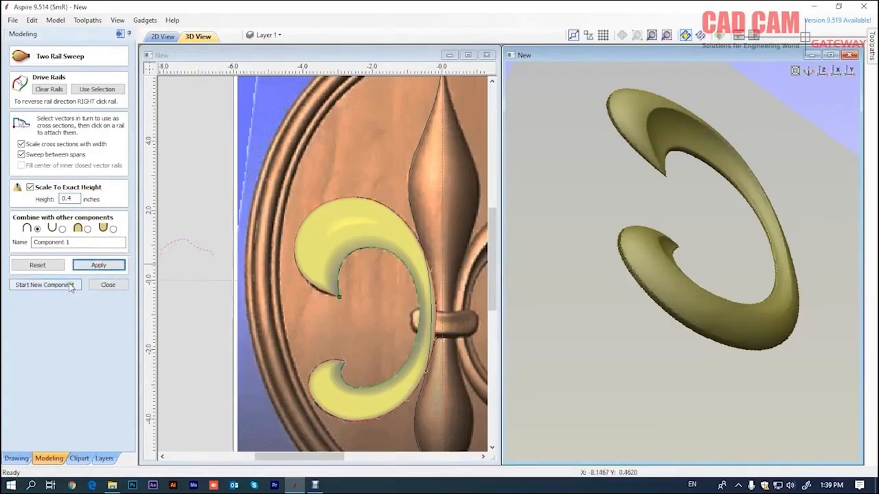
{"action": "left_click", "coordinate": [108, 284]}
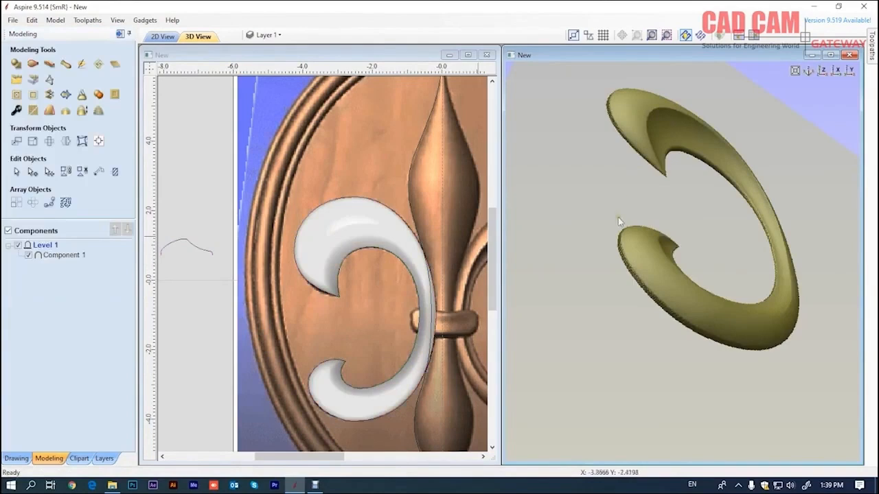
{"action": "scroll", "coordinate": [616, 227], "scroll_direction": "up", "scroll_amount": 5}
{"action": "scroll", "coordinate": [598, 247], "scroll_direction": "down", "scroll_amount": 2}
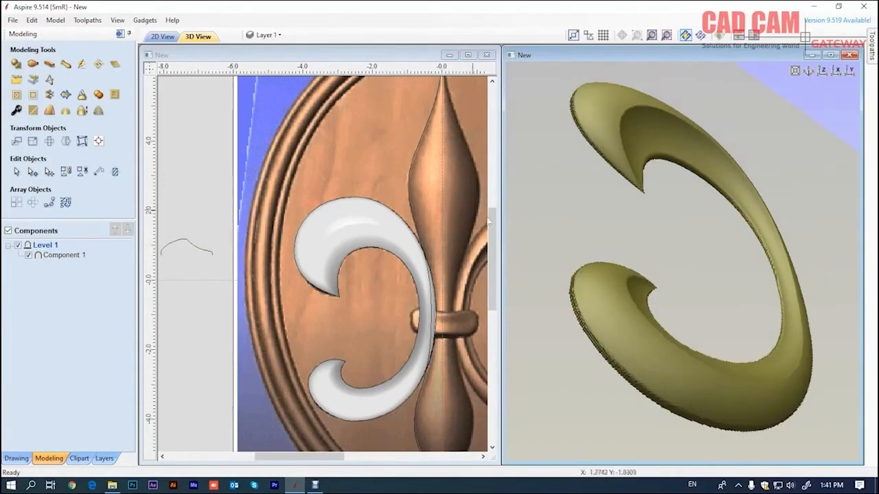
Mirror a copy of the central spear's left outline vector to the right side
{"action": "scroll", "coordinate": [411, 213], "scroll_direction": "down", "scroll_amount": 3}
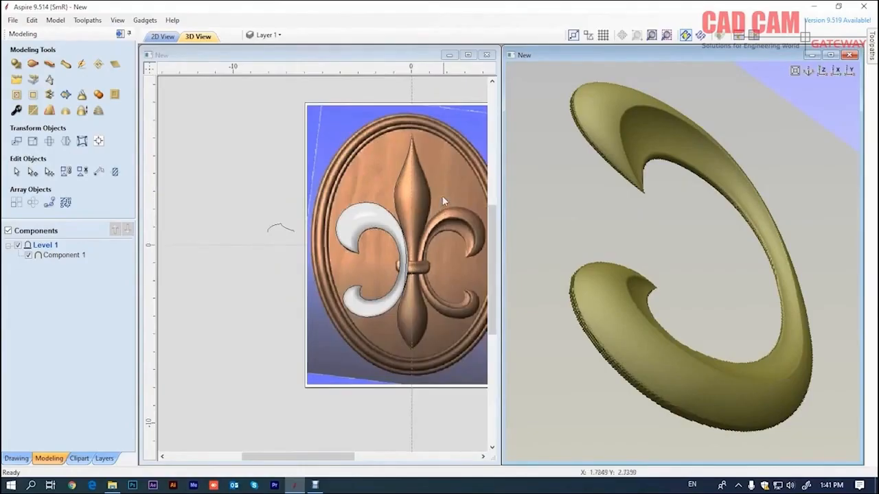
{"action": "left_click", "coordinate": [405, 172]}
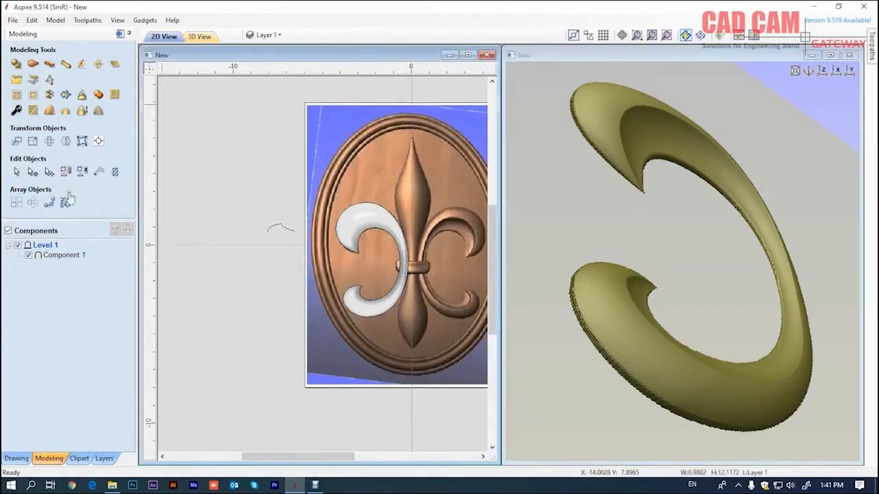
{"action": "left_click", "coordinate": [64, 142]}
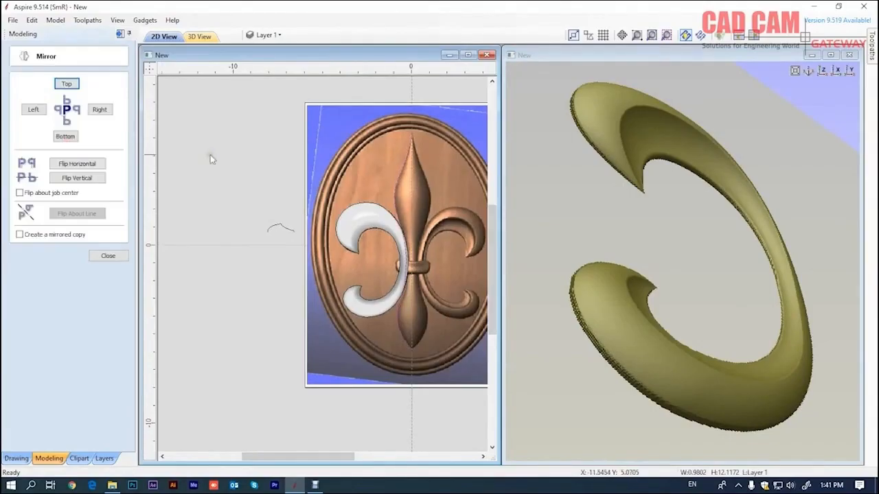
{"action": "left_click", "coordinate": [20, 234]}
{"action": "left_click", "coordinate": [99, 109]}
{"action": "scroll", "coordinate": [412, 138], "scroll_direction": "up", "scroll_amount": 8}
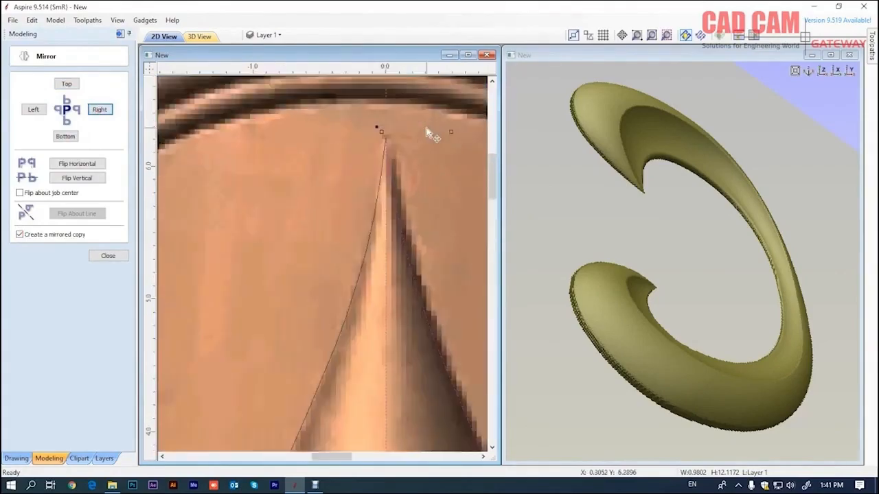
Select both halves of the central spear's outline and join them into one closed vector by moving end points to a common point
{"action": "scroll", "coordinate": [353, 225], "scroll_direction": "down", "scroll_amount": 6}
{"action": "scroll", "coordinate": [344, 237], "scroll_direction": "up", "scroll_amount": 4}
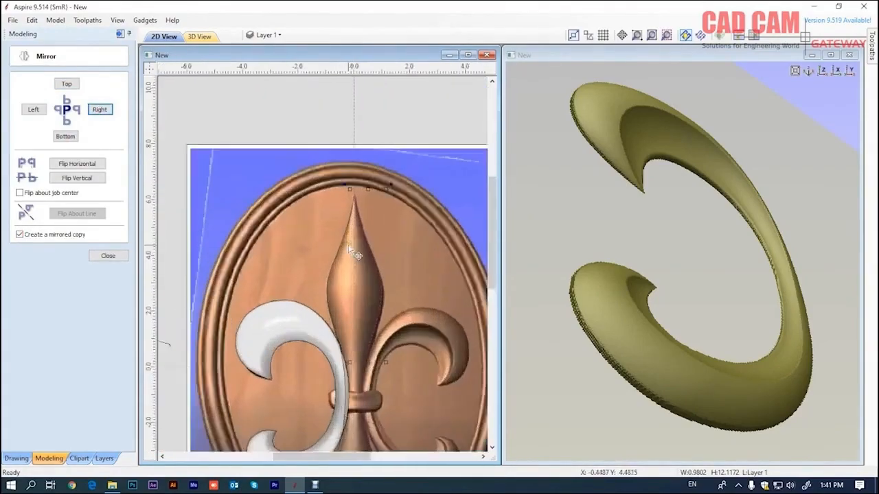
{"action": "left_click", "coordinate": [345, 249], "text": "shift"}
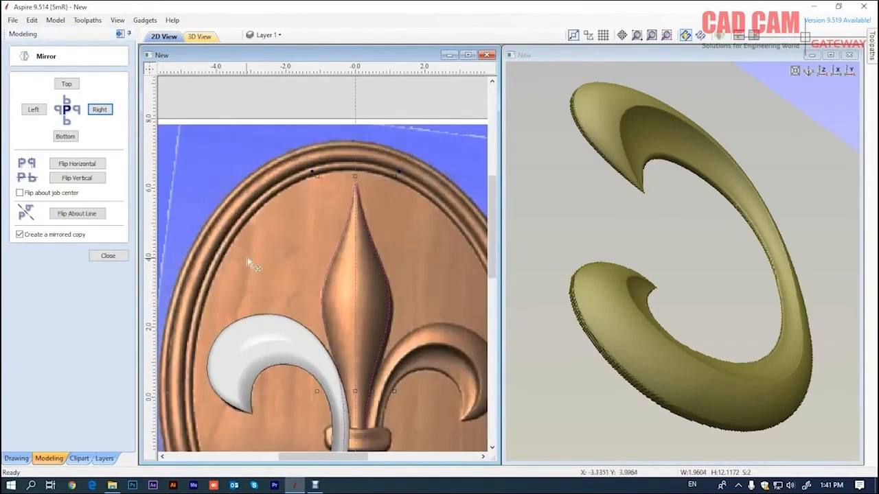
{"action": "left_click", "coordinate": [116, 255]}
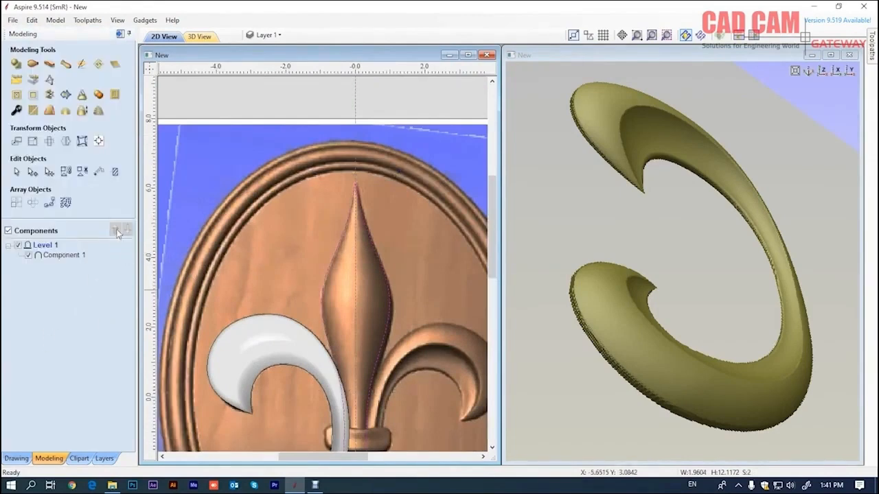
{"action": "left_click", "coordinate": [17, 458]}
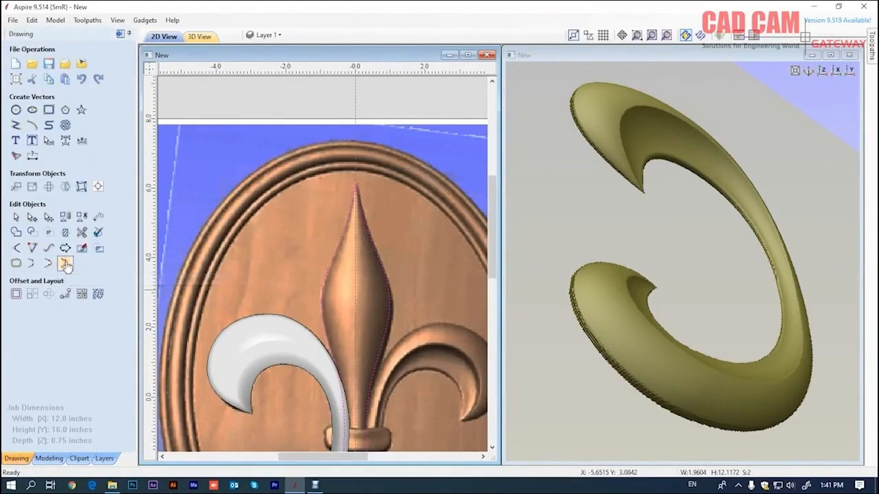
{"action": "scroll", "coordinate": [358, 180], "scroll_direction": "down", "scroll_amount": 3}
{"action": "scroll", "coordinate": [351, 402], "scroll_direction": "up", "scroll_amount": 5}
{"action": "scroll", "coordinate": [376, 382], "scroll_direction": "up", "scroll_amount": 5}
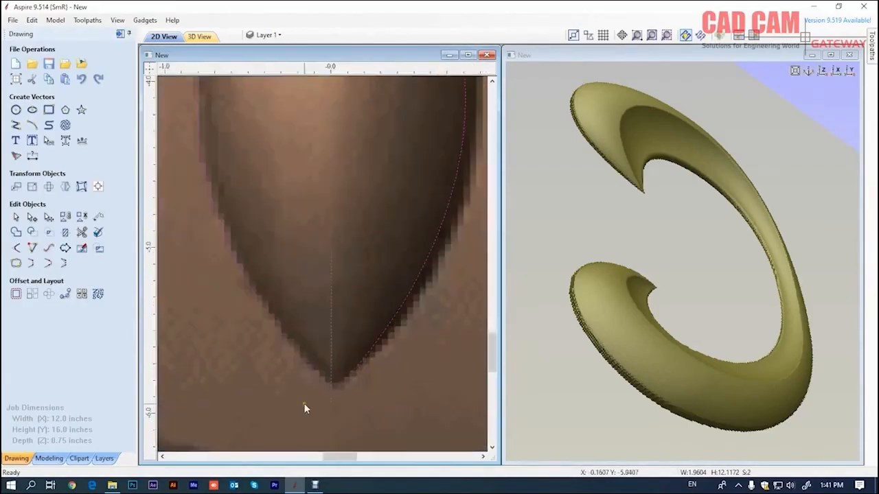
{"action": "scroll", "coordinate": [305, 409], "scroll_direction": "up", "scroll_amount": 2}
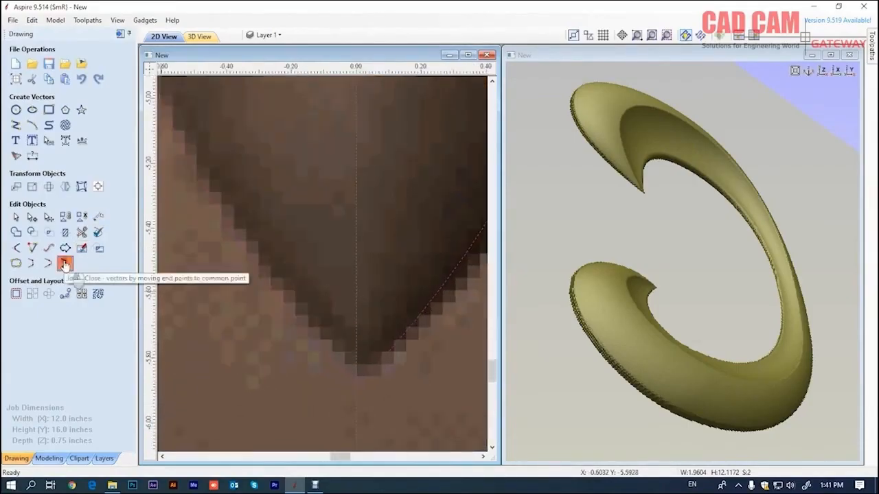
{"action": "scroll", "coordinate": [337, 377], "scroll_direction": "down", "scroll_amount": 6}
{"action": "scroll", "coordinate": [337, 380], "scroll_direction": "down", "scroll_amount": 1}
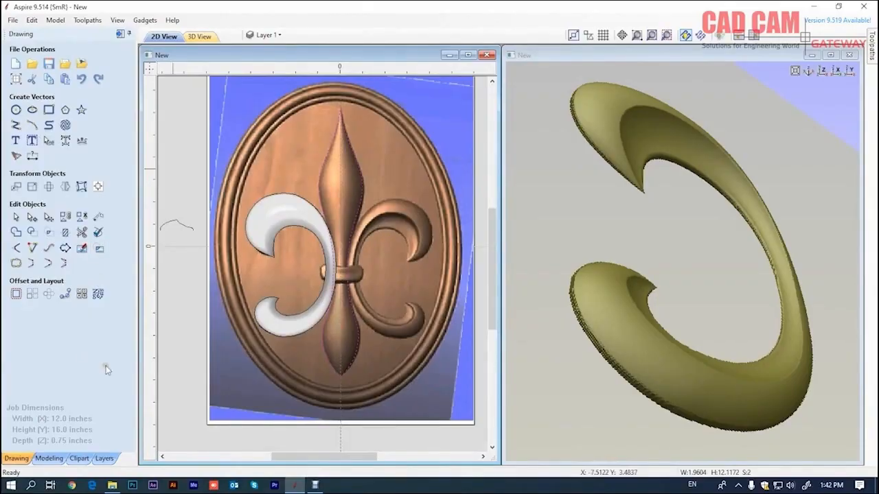
Create a rounded shape component from the closed spear outline, scaled to an exact height of 0.4 inches, and inspect it in 3D
{"action": "left_click", "coordinate": [49, 458]}
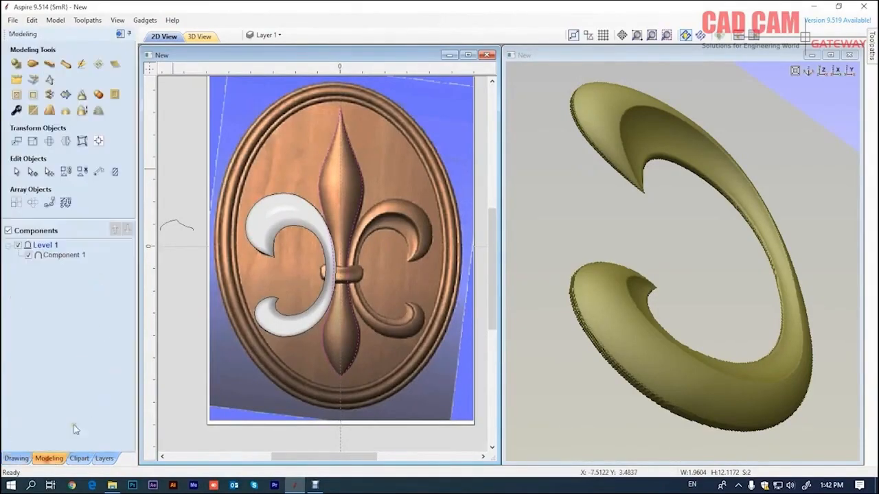
{"action": "left_click", "coordinate": [16, 65]}
{"action": "scroll", "coordinate": [688, 257], "scroll_direction": "down", "scroll_amount": 3}
{"action": "scroll", "coordinate": [687, 266], "scroll_direction": "down", "scroll_amount": 1}
{"action": "scroll", "coordinate": [687, 266], "scroll_direction": "up", "scroll_amount": 1}
{"action": "double_click", "coordinate": [74, 229]}
{"action": "type", "text": "0.4"}
{"action": "key", "text": "Return"}
{"action": "left_click", "coordinate": [98, 327]}
{"action": "left_click", "coordinate": [579, 270]}
{"action": "scroll", "coordinate": [579, 270], "scroll_direction": "up", "scroll_amount": 2}
{"action": "left_click_drag", "start_coordinate": [579, 270], "coordinate": [610, 334]}
{"action": "scroll", "coordinate": [687, 296], "scroll_direction": "up", "scroll_amount": 3}
{"action": "scroll", "coordinate": [756, 254], "scroll_direction": "down", "scroll_amount": 2}
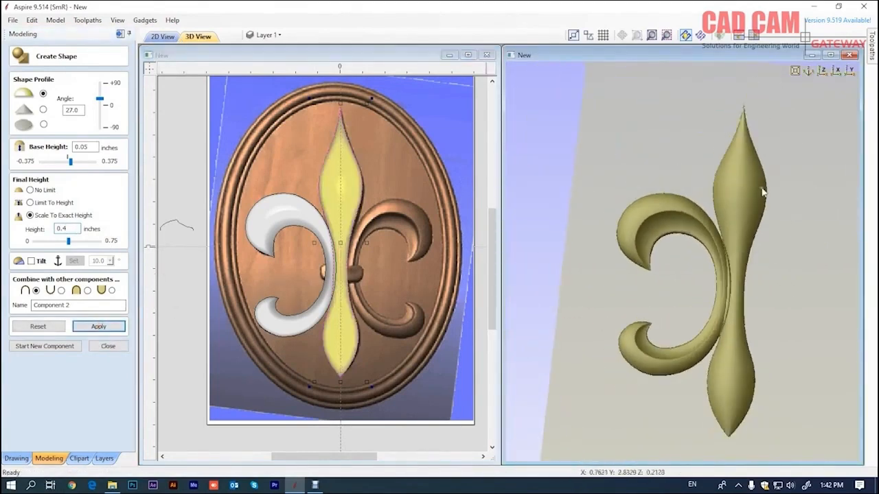
Try a 0.1 inch base height on the spear shape and return it to 0.05 inches
{"action": "double_click", "coordinate": [84, 147]}
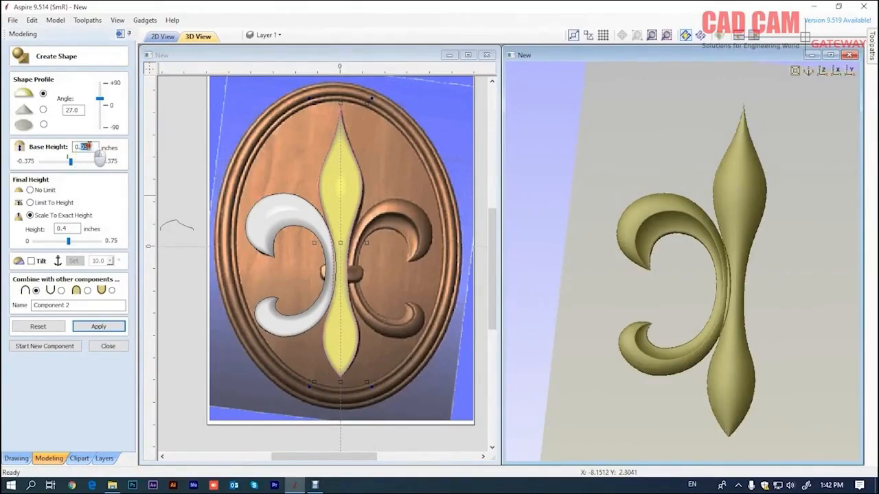
{"action": "type", "text": "0.1"}
{"action": "key", "text": "Return"}
{"action": "left_click_drag", "start_coordinate": [592, 231], "coordinate": [737, 187]}
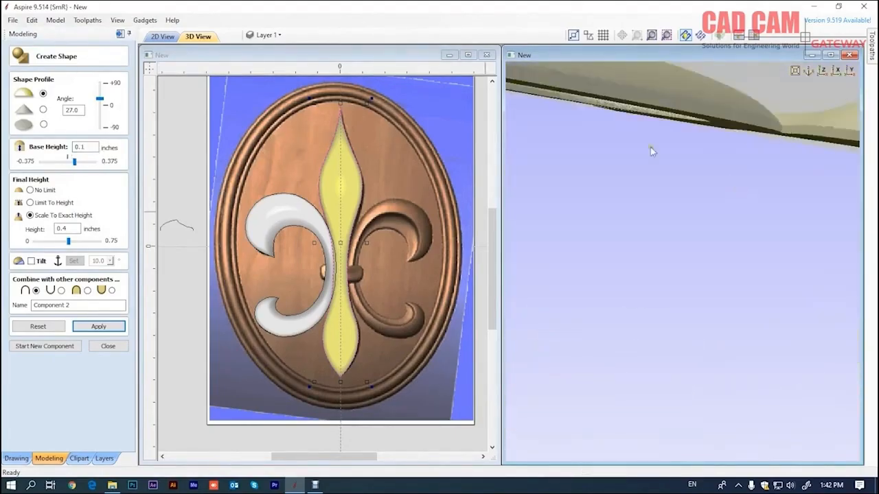
{"action": "left_click", "coordinate": [108, 326]}
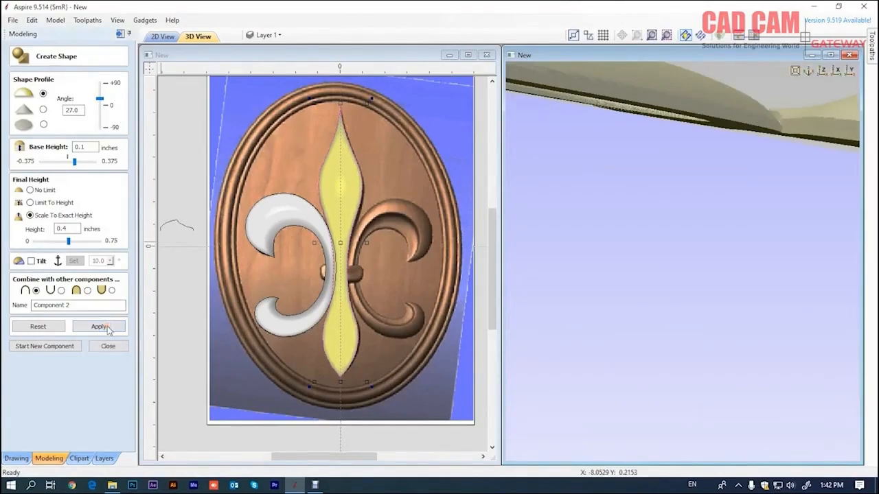
{"action": "double_click", "coordinate": [89, 149]}
{"action": "left_click", "coordinate": [100, 326]}
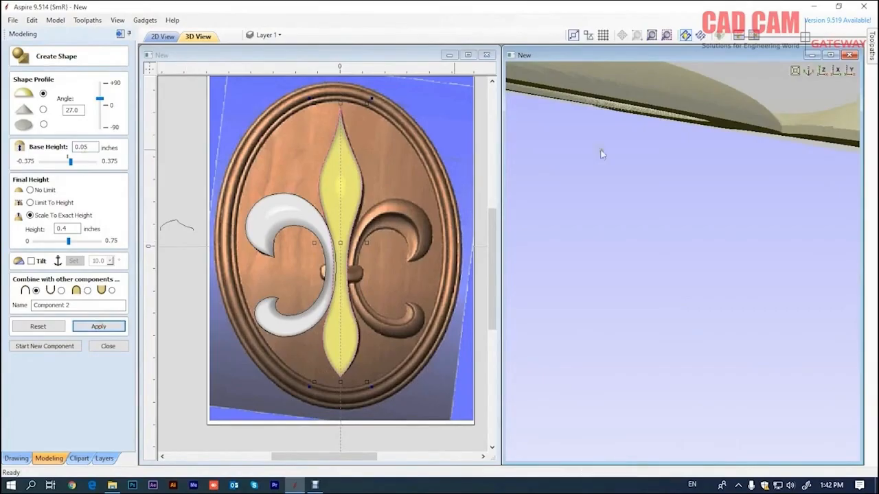
Inspect where the spear meets the left scroll and change the spear's combine mode from add to merge
{"action": "left_click_drag", "start_coordinate": [789, 136], "coordinate": [725, 187]}
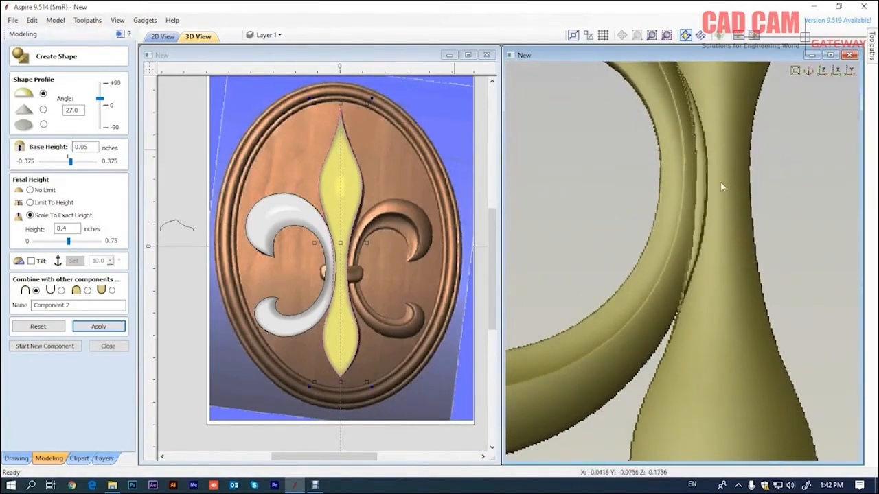
{"action": "left_click_drag", "start_coordinate": [607, 184], "coordinate": [691, 196]}
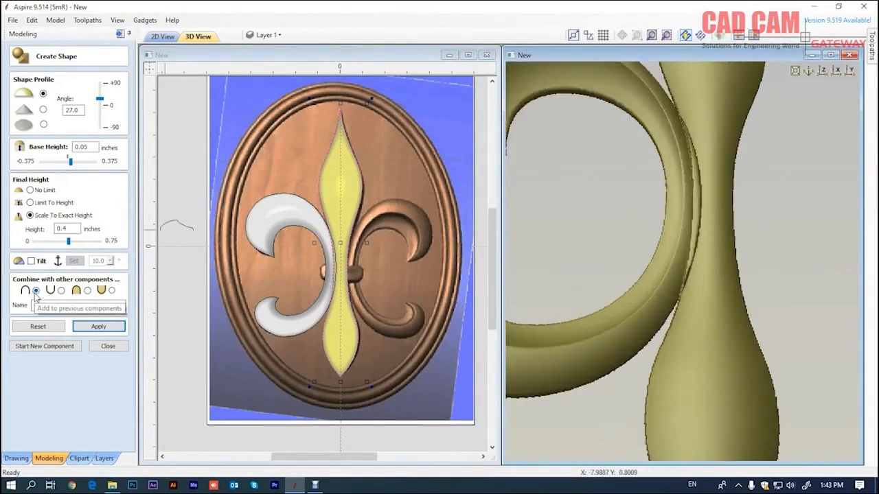
{"action": "left_click", "coordinate": [87, 291]}
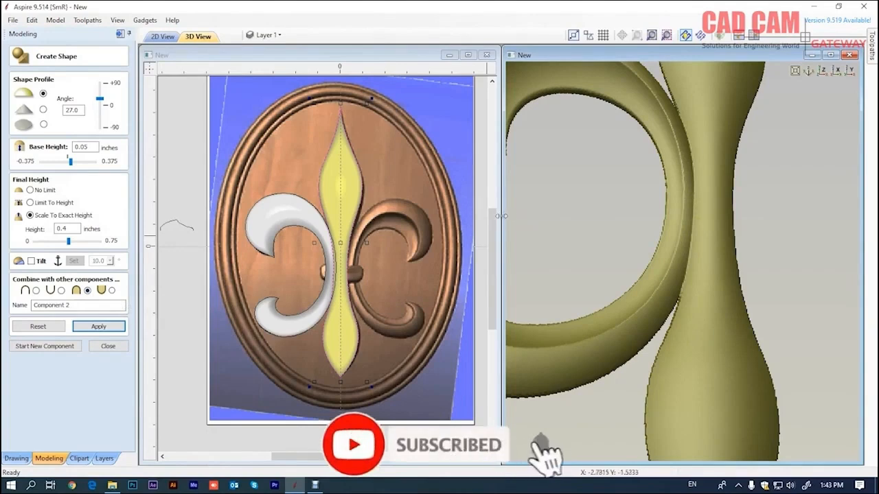
Try the spear shape with no height limit and a profile angle of 46.8 degrees, checking it from several angles
{"action": "scroll", "coordinate": [643, 243], "scroll_direction": "down", "scroll_amount": 3}
{"action": "left_click_drag", "start_coordinate": [646, 244], "coordinate": [670, 98]}
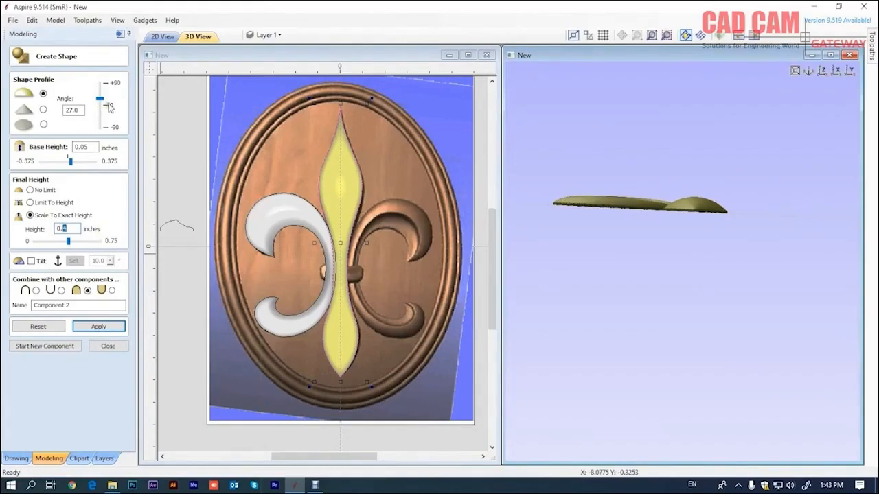
{"action": "left_click_drag", "start_coordinate": [100, 101], "coordinate": [102, 102]}
{"action": "left_click", "coordinate": [100, 326]}
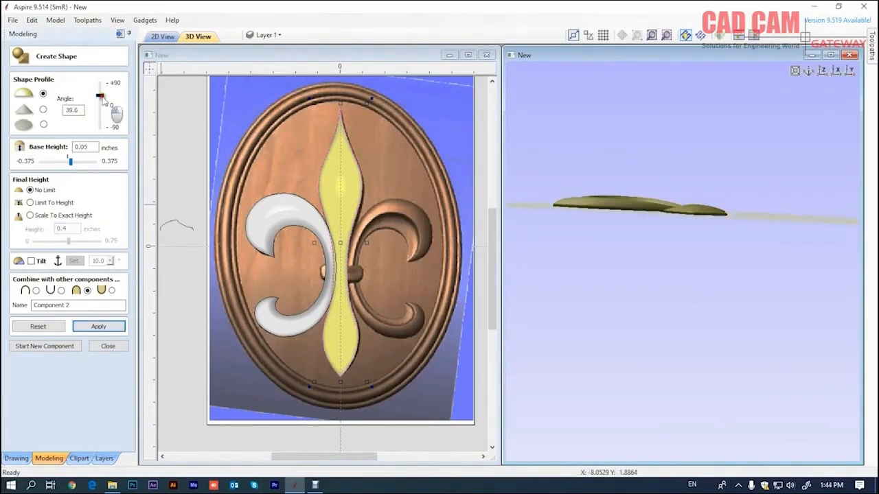
{"action": "left_click_drag", "start_coordinate": [101, 96], "coordinate": [103, 100]}
{"action": "left_click_drag", "start_coordinate": [604, 249], "coordinate": [648, 209]}
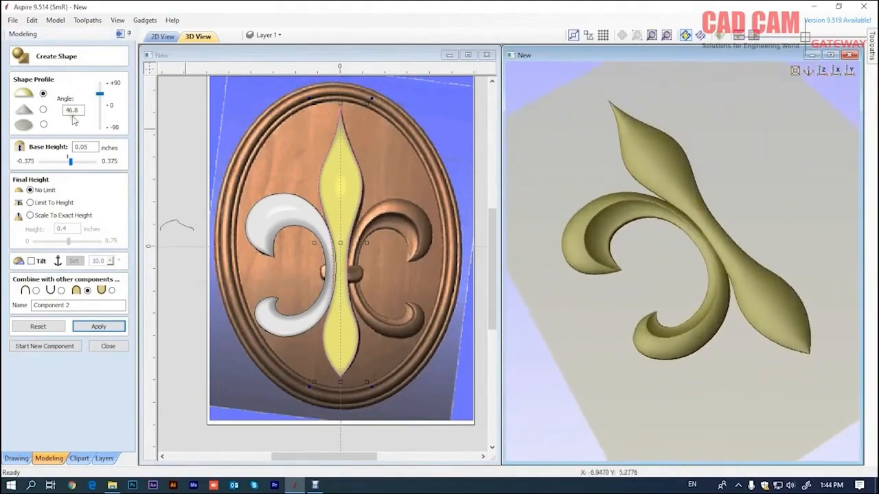
Switch the spear back to exact-height scaling and regenerate it with a 45 degree profile angle
{"action": "left_click", "coordinate": [30, 215]}
{"action": "left_click_drag", "start_coordinate": [542, 220], "coordinate": [771, 265]}
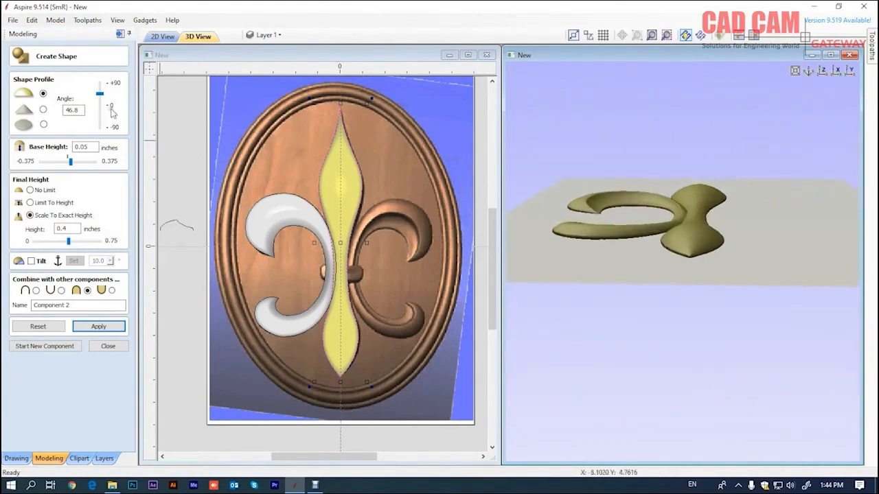
{"action": "left_click_drag", "start_coordinate": [81, 112], "coordinate": [10, 110]}
{"action": "type", "text": "45"}
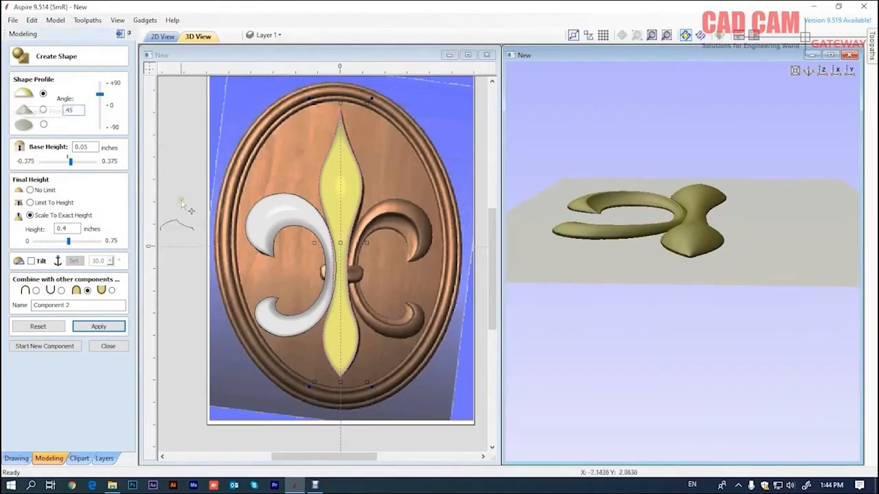
{"action": "left_click", "coordinate": [98, 325]}
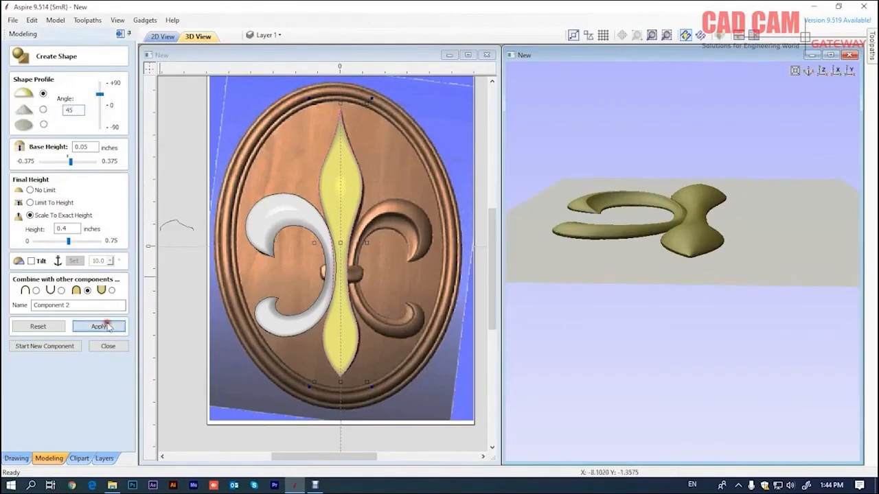
{"action": "mouse_move", "coordinate": [632, 260]}
{"action": "left_mouse_down"}
{"action": "mouse_move", "coordinate": [632, 249]}
{"action": "mouse_move", "coordinate": [620, 251]}
{"action": "mouse_move", "coordinate": [622, 264]}
{"action": "left_mouse_up"}
Reduce the spear's exact height to 0.35 inches, regenerate and inspect the shape, and close Create Shape
{"action": "double_click", "coordinate": [64, 228]}
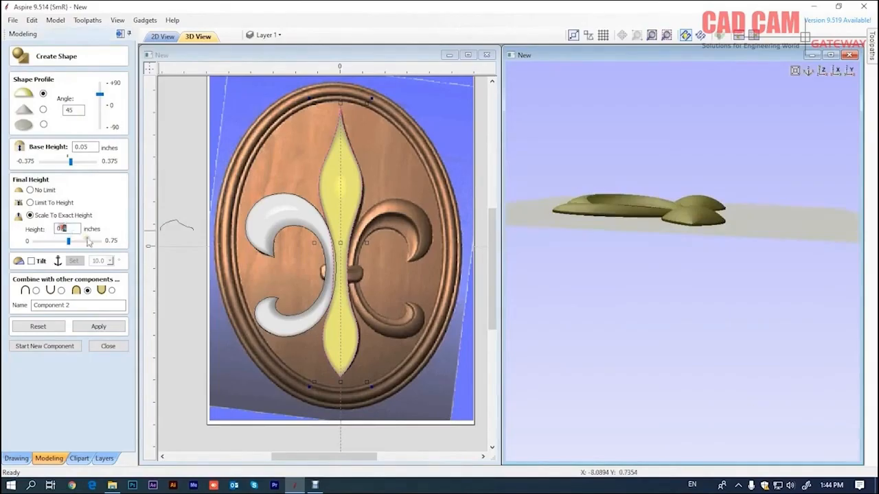
{"action": "left_click", "coordinate": [118, 324]}
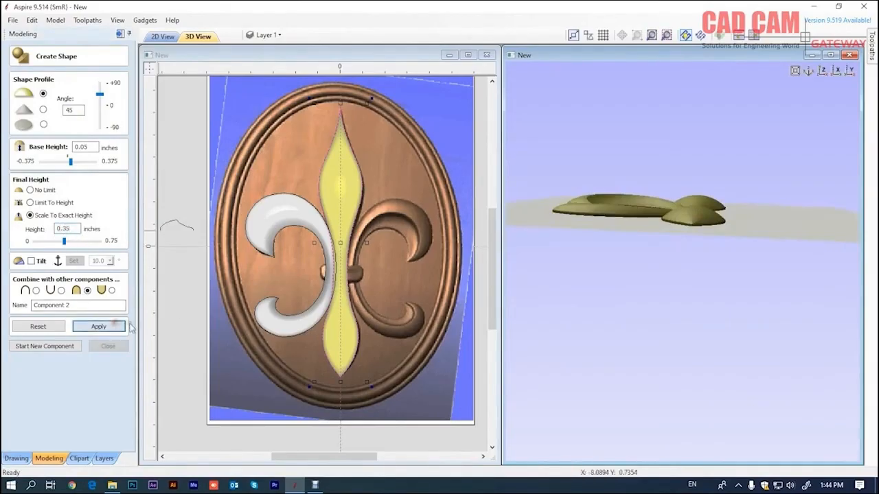
{"action": "left_click_drag", "start_coordinate": [653, 226], "coordinate": [767, 311]}
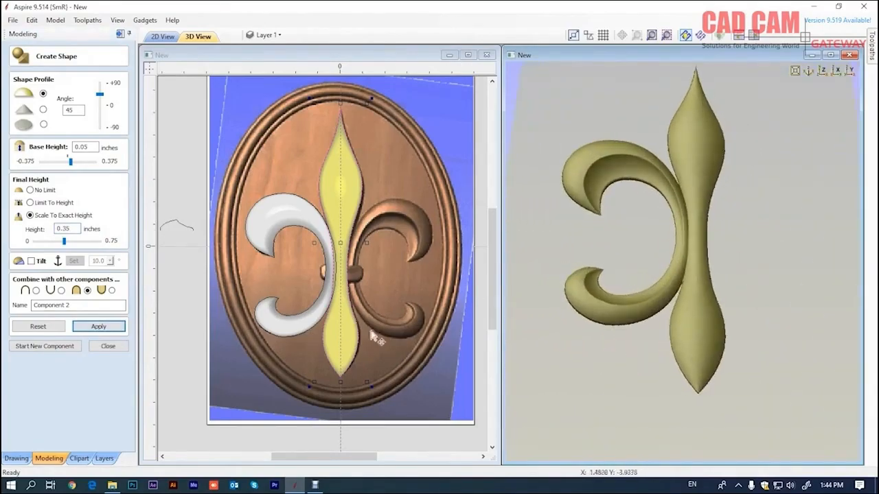
{"action": "left_click", "coordinate": [108, 347]}
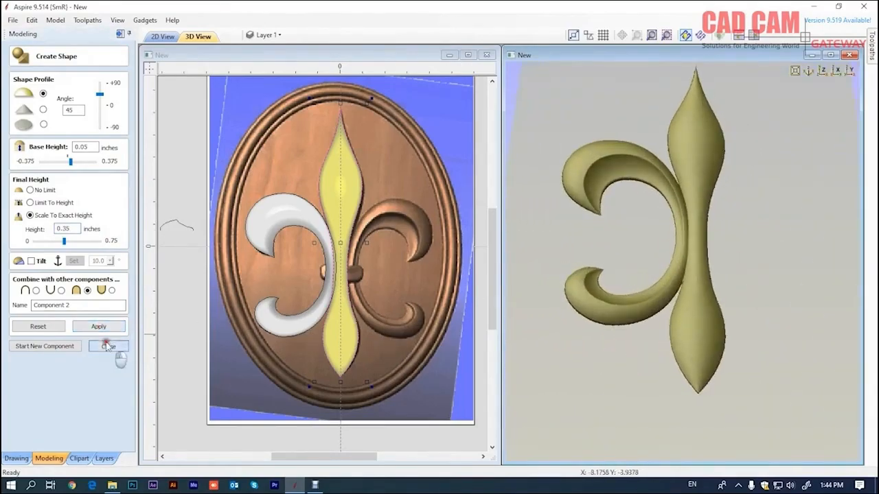
Draw a vertical line along X 0 through the spear, ending at the plaque's lower edge
{"action": "left_click", "coordinate": [283, 212]}
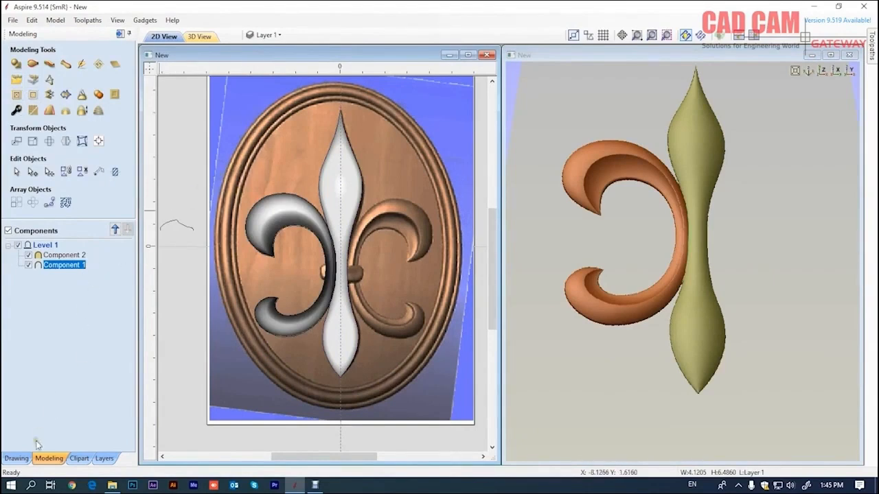
{"action": "left_click", "coordinate": [17, 458]}
{"action": "left_click", "coordinate": [16, 125]}
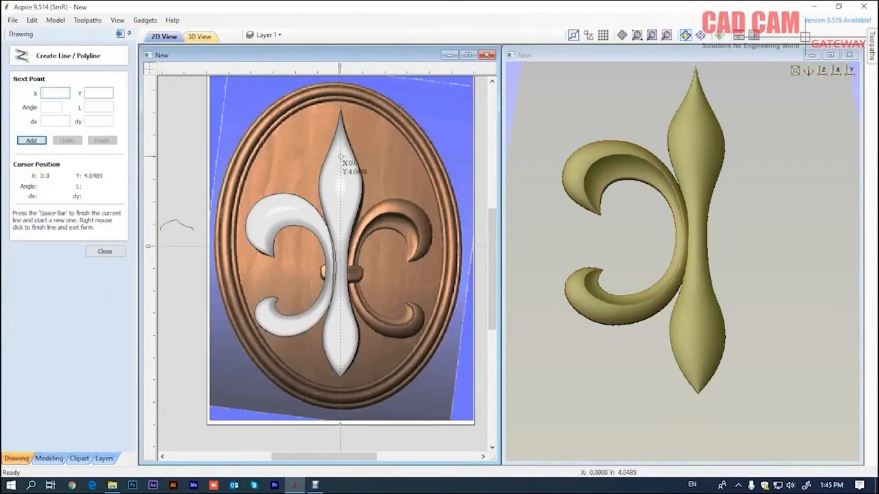
{"action": "left_click", "coordinate": [340, 410]}
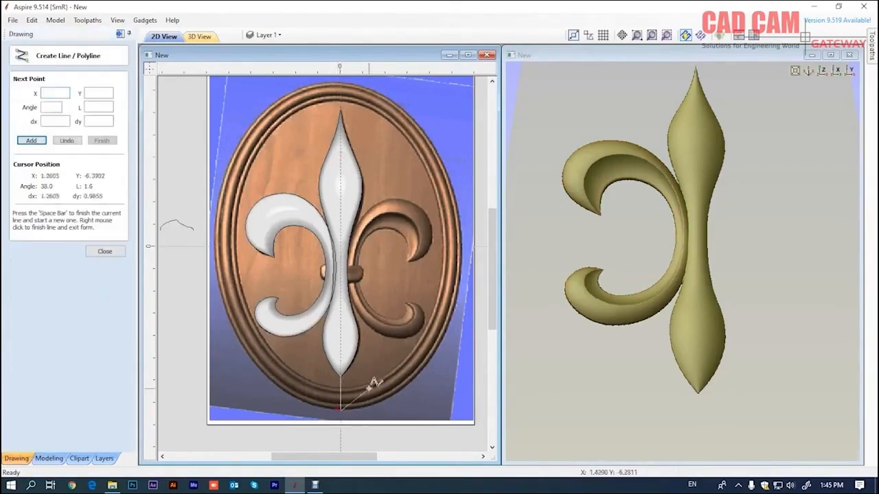
{"action": "right_click", "coordinate": [377, 389]}
Mirror a copy of the left scroll component to the right side of the spear, inspect the result, and close Mirror
{"action": "left_click", "coordinate": [304, 328]}
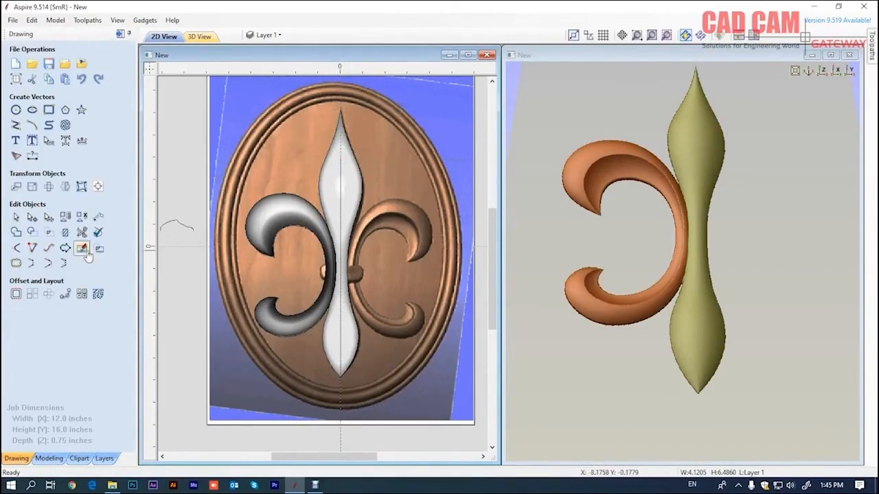
{"action": "left_click", "coordinate": [65, 186]}
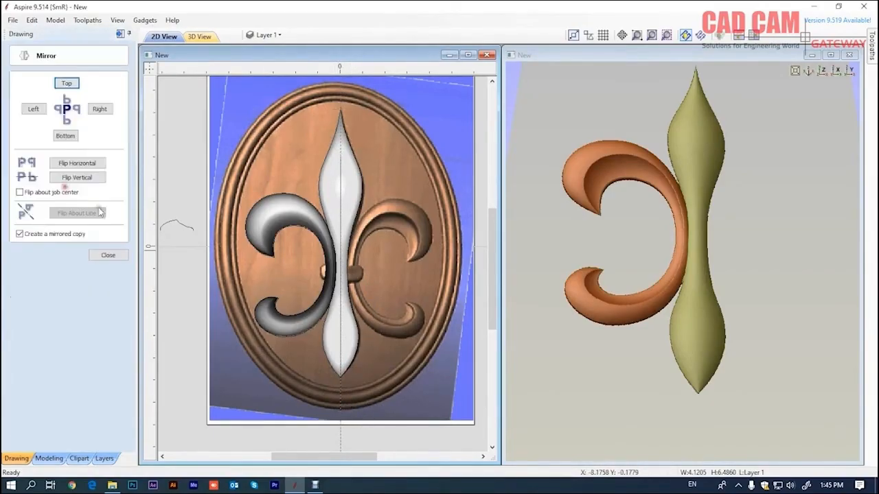
{"action": "left_click", "coordinate": [103, 109]}
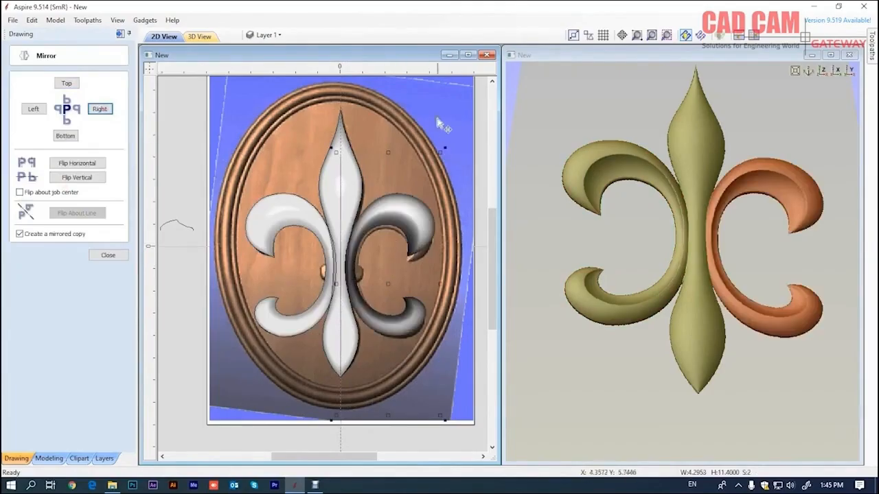
{"action": "left_click", "coordinate": [359, 434]}
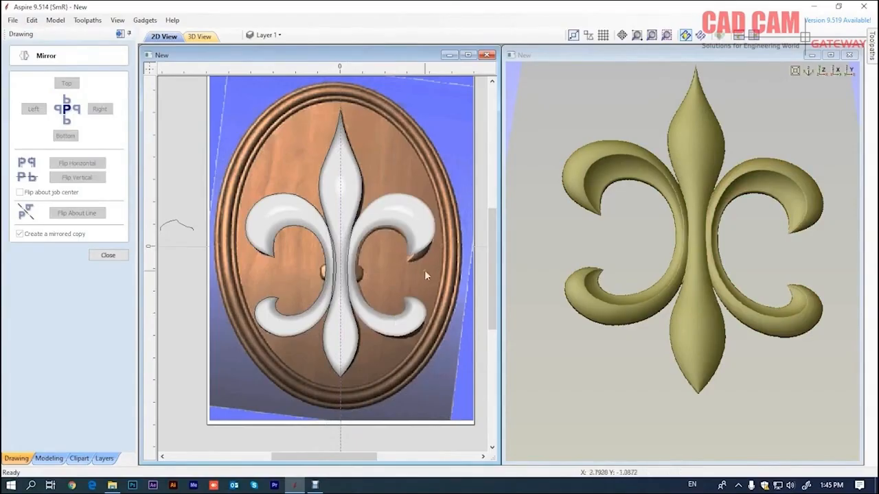
{"action": "left_click_drag", "start_coordinate": [713, 244], "coordinate": [658, 329]}
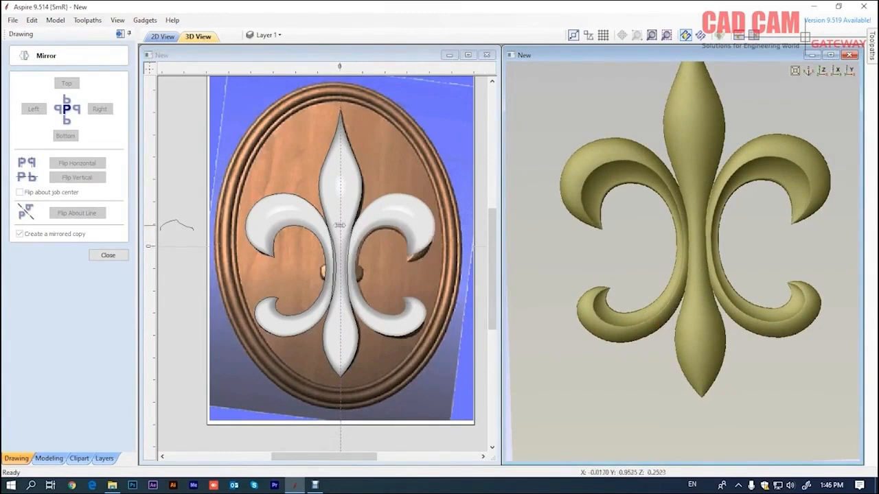
{"action": "left_click", "coordinate": [107, 254]}
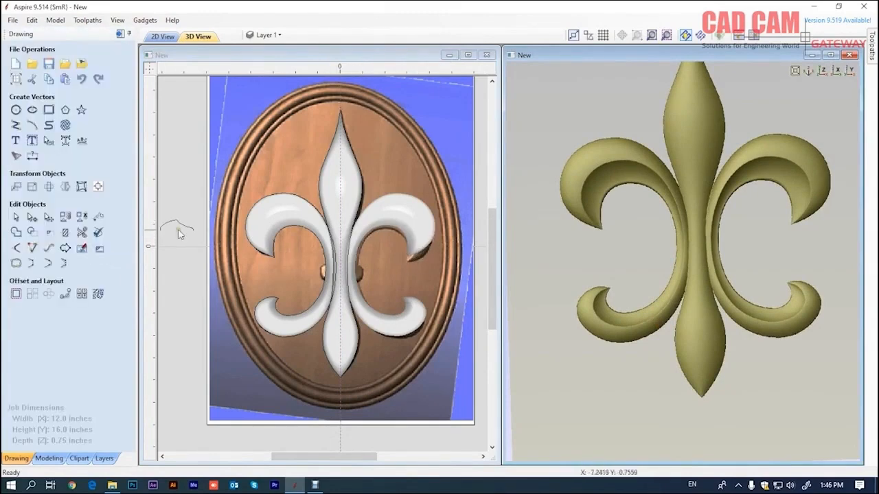
Select the band outline that crosses the narrow middle of the spear and both scrolls
{"action": "scroll", "coordinate": [364, 240], "scroll_direction": "up", "scroll_amount": 1}
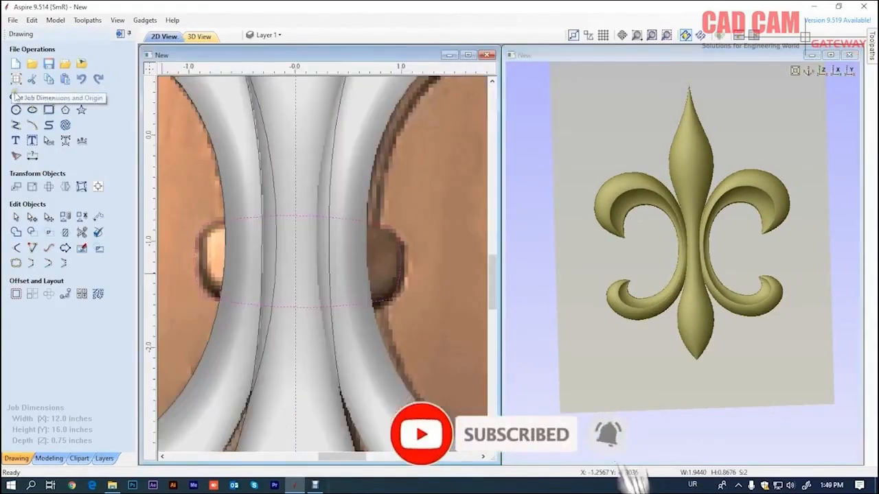
{"action": "scroll", "coordinate": [321, 265], "scroll_direction": "down", "scroll_amount": 6}
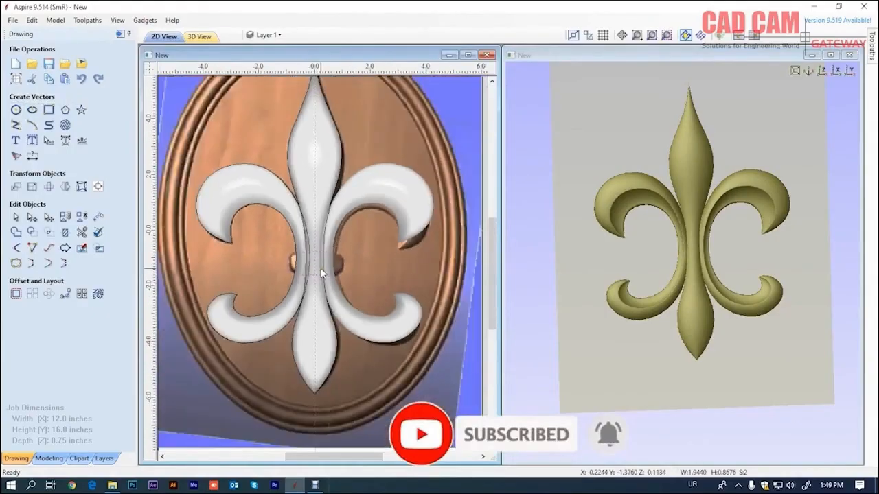
{"action": "scroll", "coordinate": [320, 268], "scroll_direction": "up", "scroll_amount": 3}
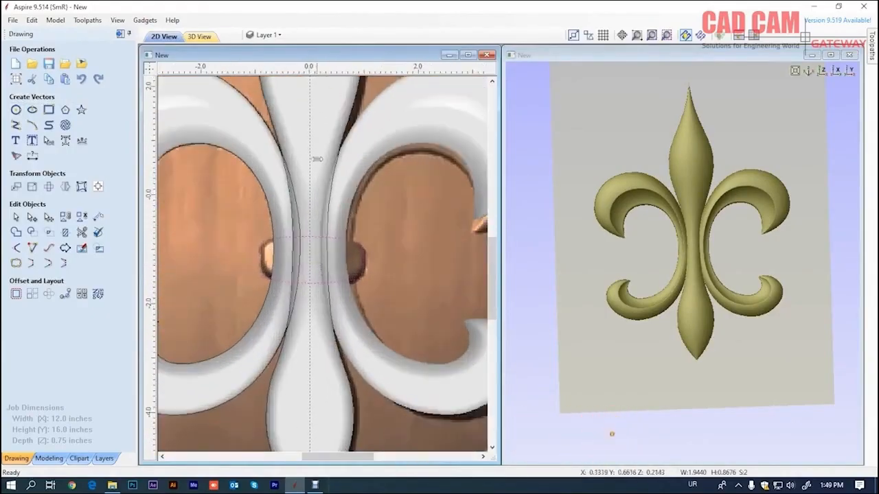
{"action": "scroll", "coordinate": [308, 287], "scroll_direction": "up", "scroll_amount": 3}
{"action": "left_click_drag", "start_coordinate": [340, 70], "coordinate": [329, 197]}
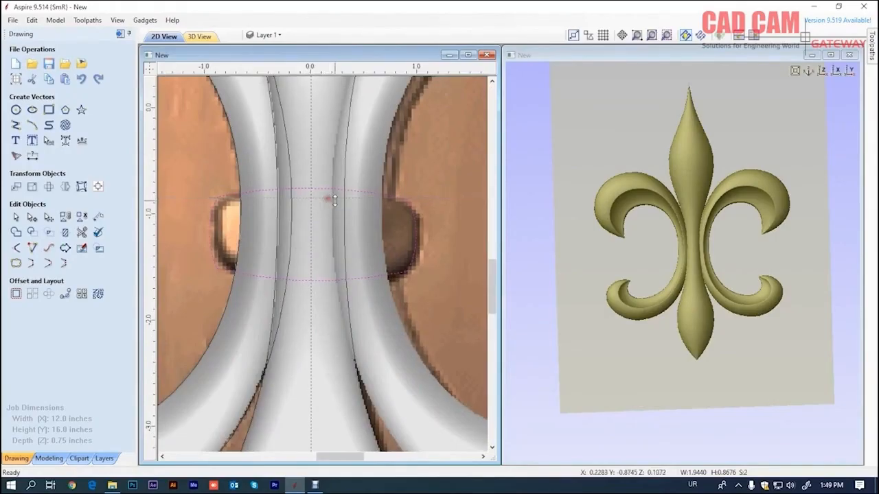
{"action": "scroll", "coordinate": [353, 204], "scroll_direction": "up", "scroll_amount": 2}
{"action": "left_click", "coordinate": [324, 191]}
{"action": "scroll", "coordinate": [324, 190], "scroll_direction": "down", "scroll_amount": 1}
{"action": "left_click_drag", "start_coordinate": [430, 177], "coordinate": [429, 173]}
{"action": "scroll", "coordinate": [432, 180], "scroll_direction": "down", "scroll_amount": 1}
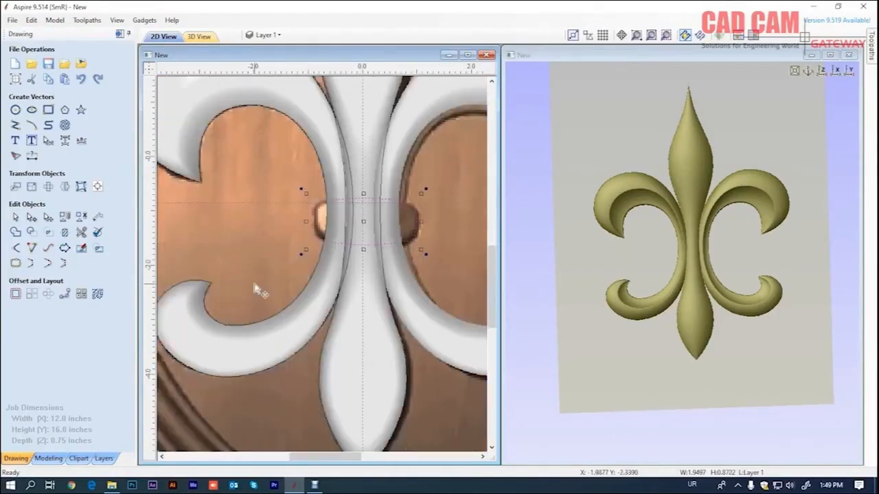
{"action": "scroll", "coordinate": [356, 304], "scroll_direction": "down", "scroll_amount": 5}
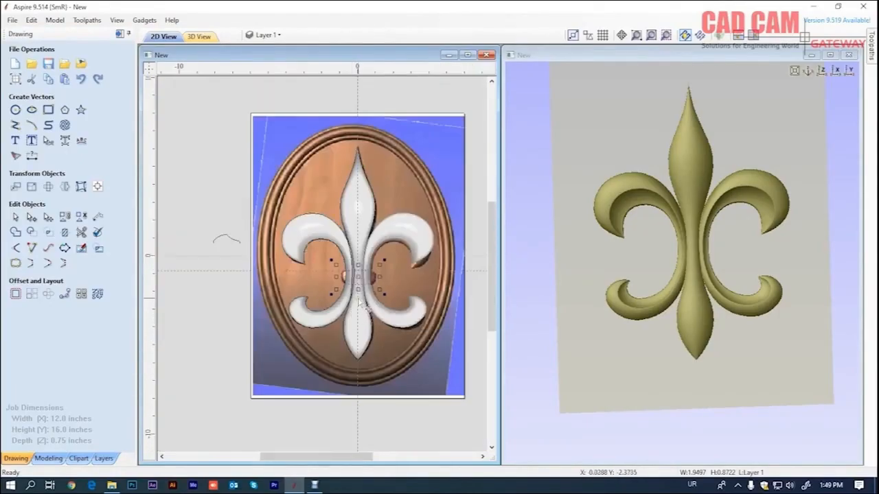
{"action": "scroll", "coordinate": [357, 298], "scroll_direction": "up", "scroll_amount": 4}
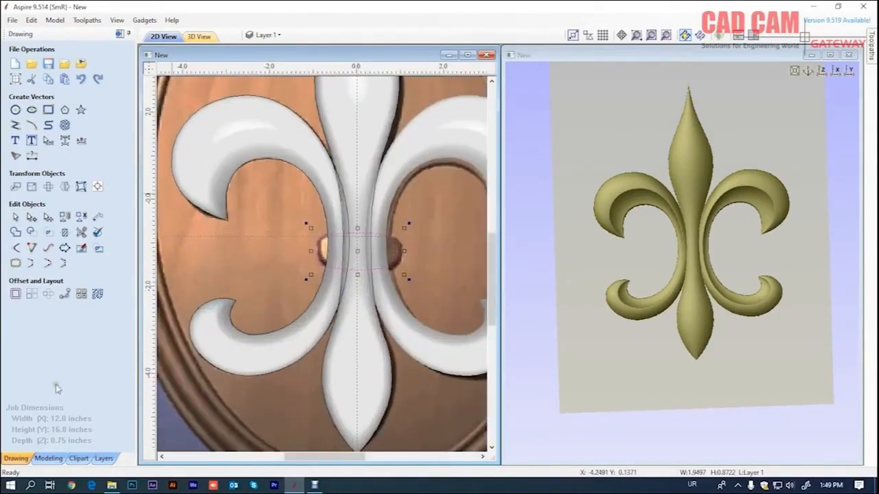
Create a curved 45 degree shape from the band outline with a 0.05 inch base, scaled to an exact height of 0.4 inches
{"action": "left_click", "coordinate": [48, 458]}
{"action": "left_click", "coordinate": [16, 69]}
{"action": "scroll", "coordinate": [251, 218], "scroll_direction": "down", "scroll_amount": 1}
{"action": "scroll", "coordinate": [251, 219], "scroll_direction": "down", "scroll_amount": 1}
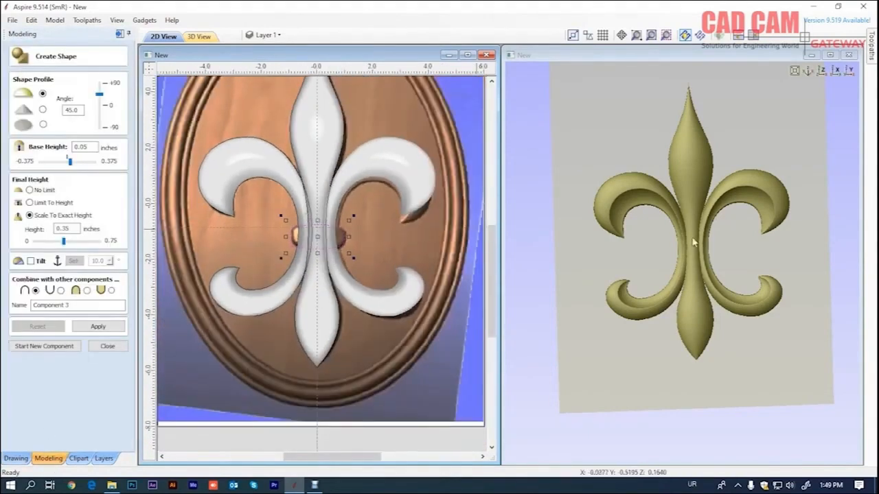
{"action": "left_click_drag", "start_coordinate": [690, 171], "coordinate": [692, 201]}
{"action": "scroll", "coordinate": [691, 202], "scroll_direction": "up", "scroll_amount": 5}
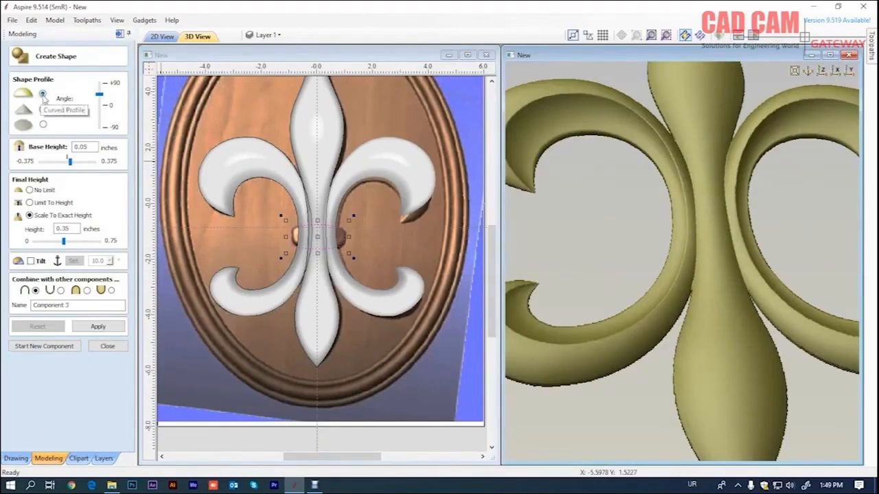
{"action": "double_click", "coordinate": [68, 229]}
{"action": "type", "text": "0.4"}
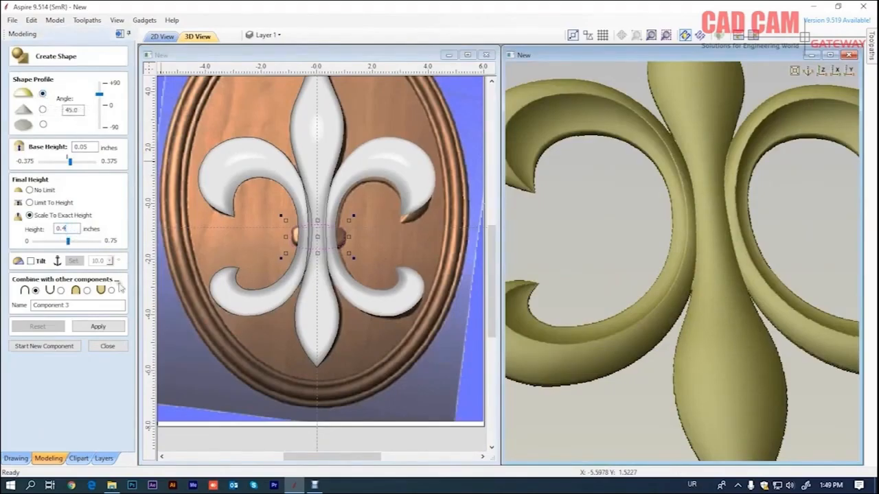
{"action": "left_click", "coordinate": [98, 327]}
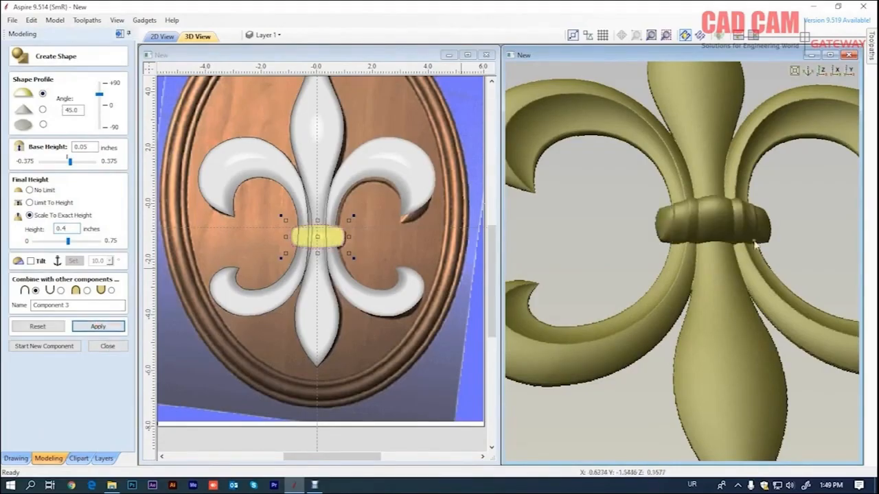
Set the band to merge with the other components, raise its base height to 0.1 inches, and regenerate it
{"action": "left_click", "coordinate": [86, 290]}
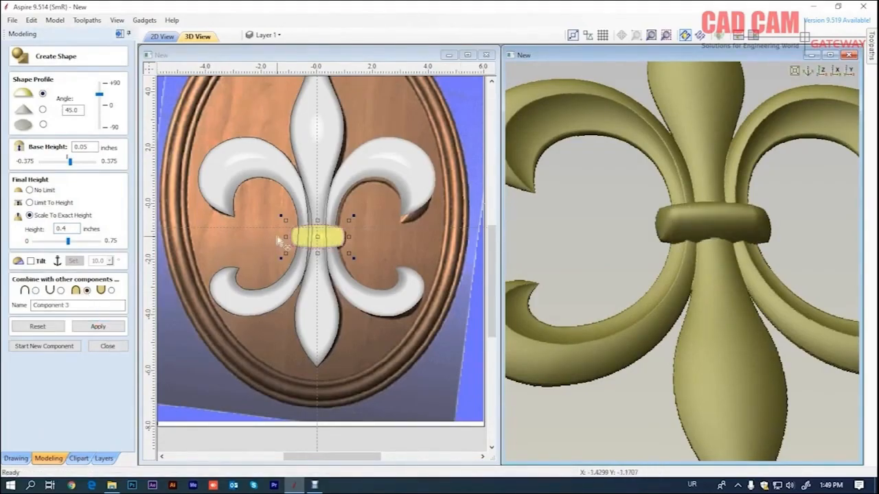
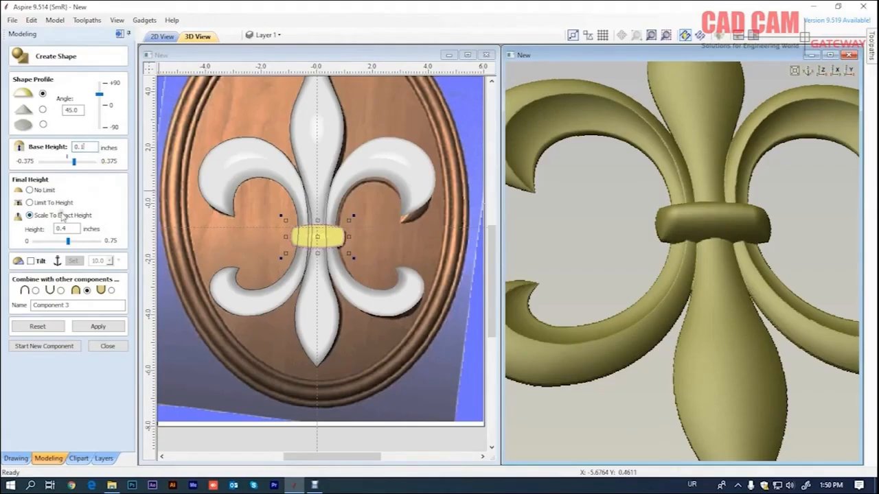
{"action": "left_click_drag", "start_coordinate": [71, 230], "coordinate": [65, 229]}
{"action": "left_click", "coordinate": [100, 327]}
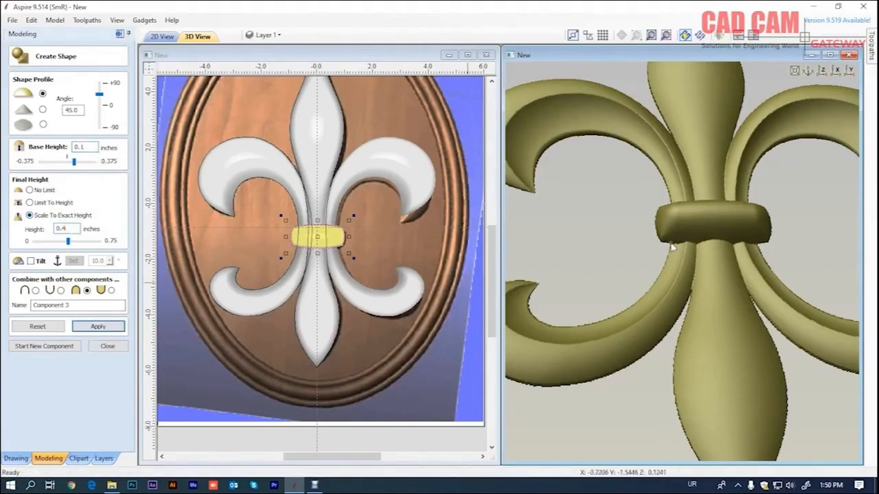
Reduce the band's exact height to 0.3 and finally 0.25 inches, regenerating each time, then close Create Shape and inspect the model
{"action": "left_click_drag", "start_coordinate": [69, 229], "coordinate": [63, 229]}
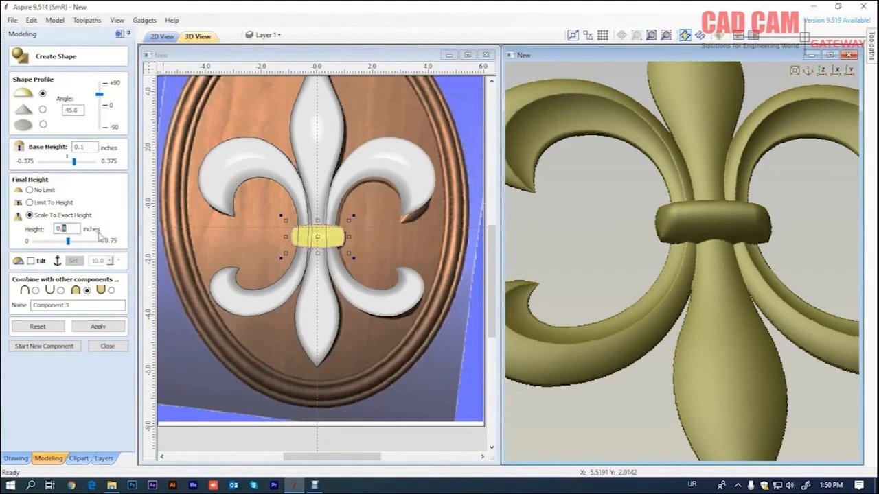
{"action": "left_click", "coordinate": [106, 329]}
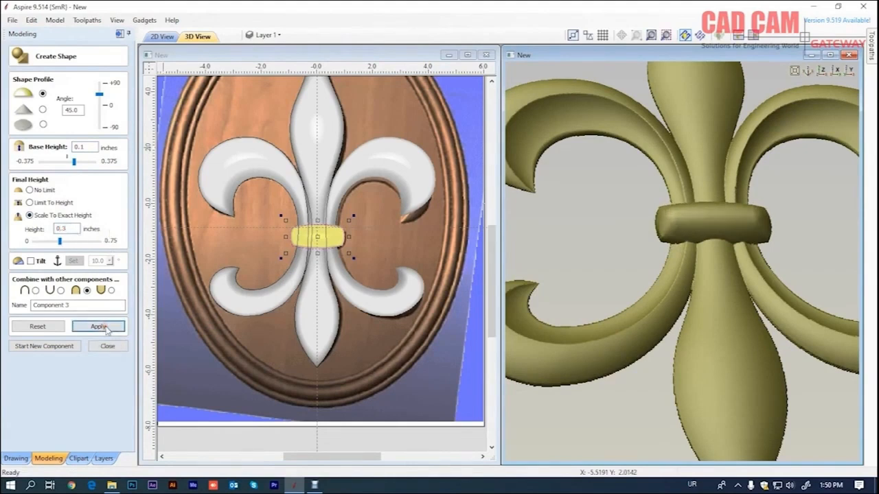
{"action": "left_click_drag", "start_coordinate": [77, 229], "coordinate": [62, 229]}
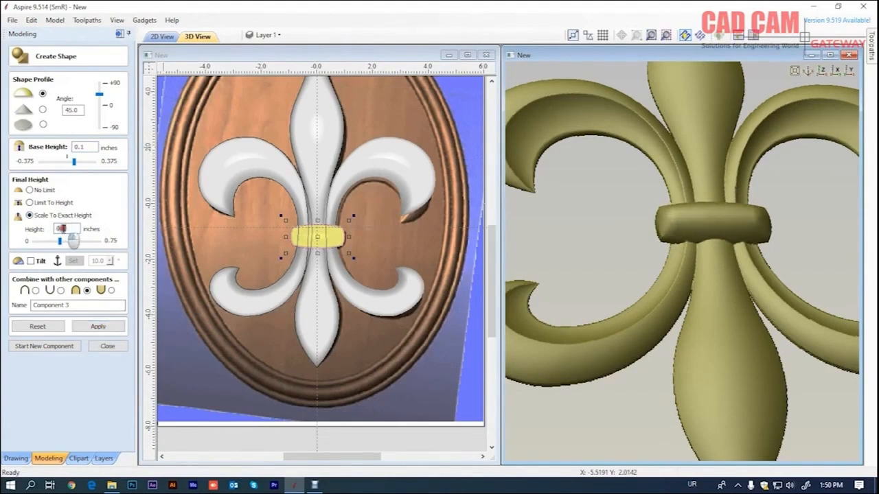
{"action": "type", "text": "0.25"}
{"action": "left_click", "coordinate": [103, 327]}
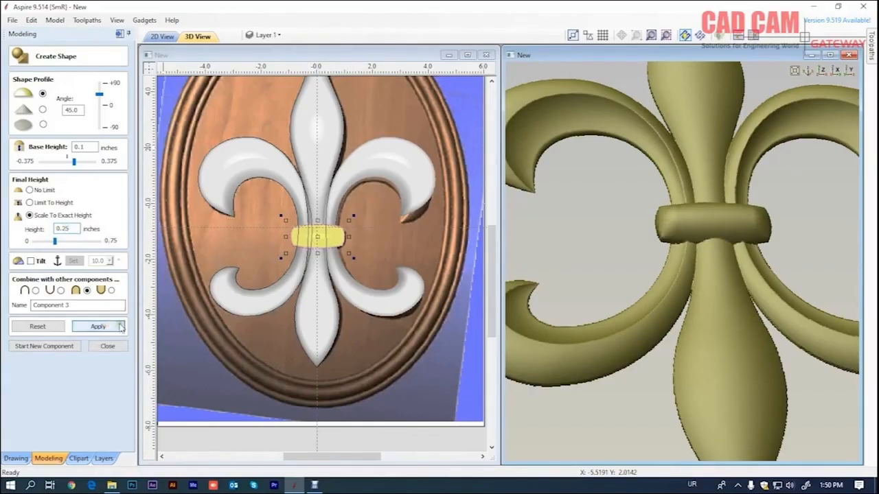
{"action": "left_click", "coordinate": [107, 346]}
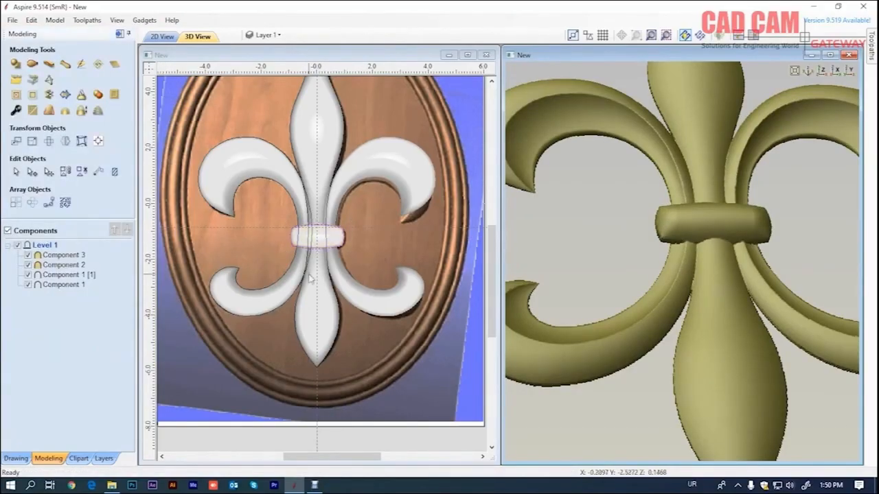
{"action": "scroll", "coordinate": [361, 275], "scroll_direction": "down", "scroll_amount": 3}
{"action": "scroll", "coordinate": [362, 275], "scroll_direction": "up", "scroll_amount": 3}
{"action": "scroll", "coordinate": [528, 251], "scroll_direction": "down", "scroll_amount": 5}
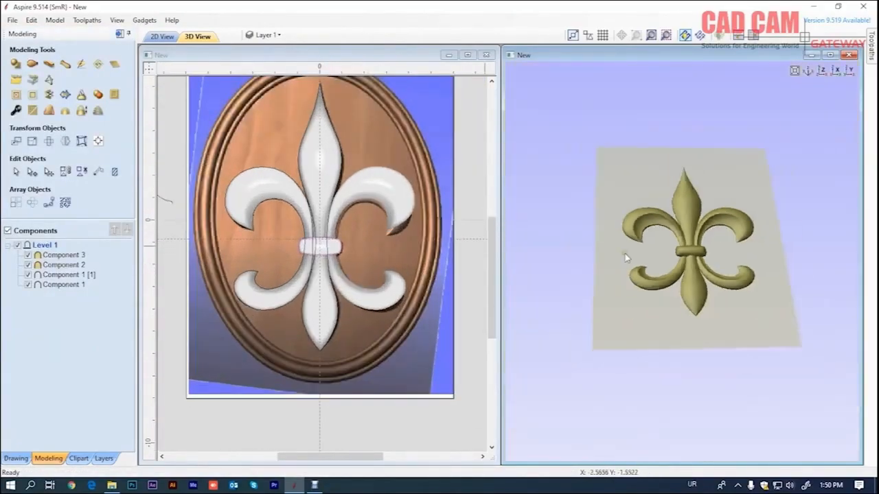
{"action": "scroll", "coordinate": [640, 271], "scroll_direction": "up", "scroll_amount": 2}
{"action": "left_click_drag", "start_coordinate": [640, 271], "coordinate": [789, 296]}
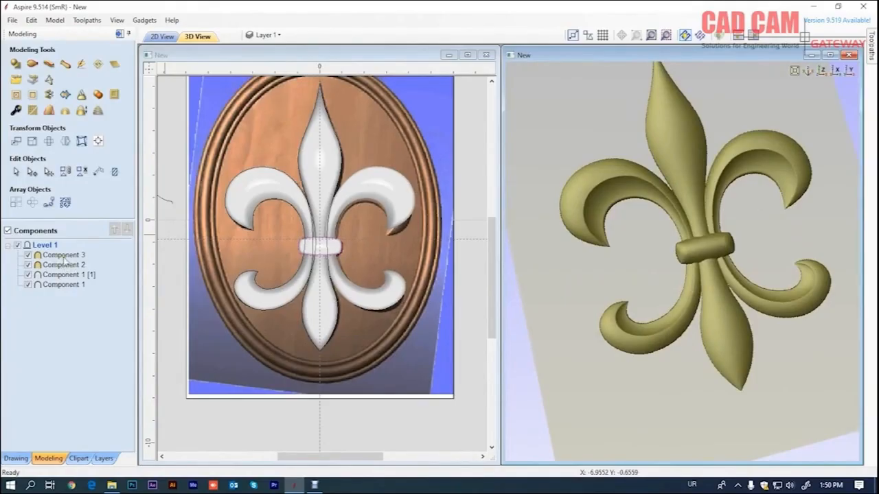
Insert a new component level and move it below Level 1
{"action": "mouse_move", "coordinate": [66, 266]}
{"action": "left_click", "coordinate": [48, 247]}
{"action": "right_click", "coordinate": [50, 248]}
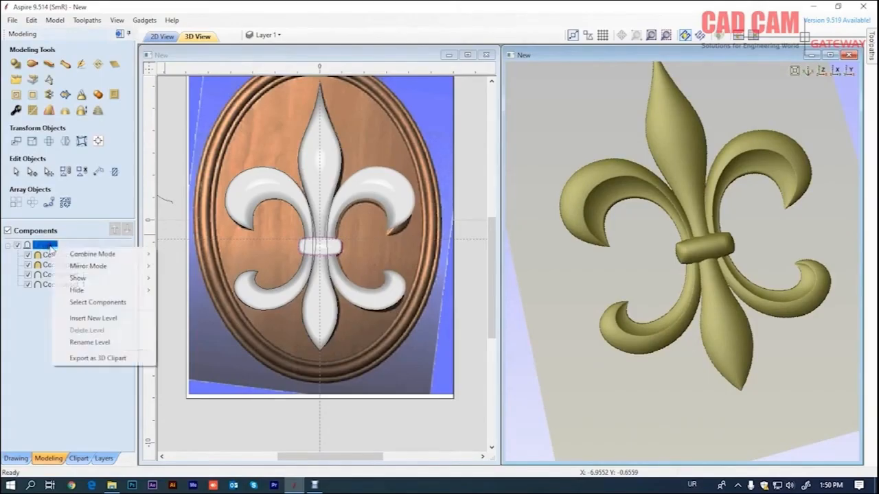
{"action": "left_click", "coordinate": [103, 319]}
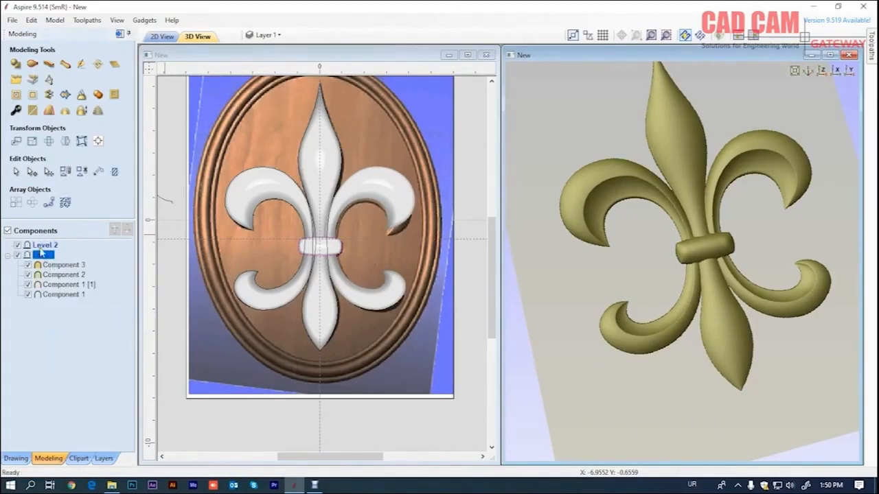
{"action": "left_click_drag", "start_coordinate": [41, 252], "coordinate": [41, 243]}
Draw an ellipse centered at X 0 around the plaque's outer edge, 11.0 inches wide and 14.5 inches high
{"action": "scroll", "coordinate": [447, 290], "scroll_direction": "down", "scroll_amount": 2}
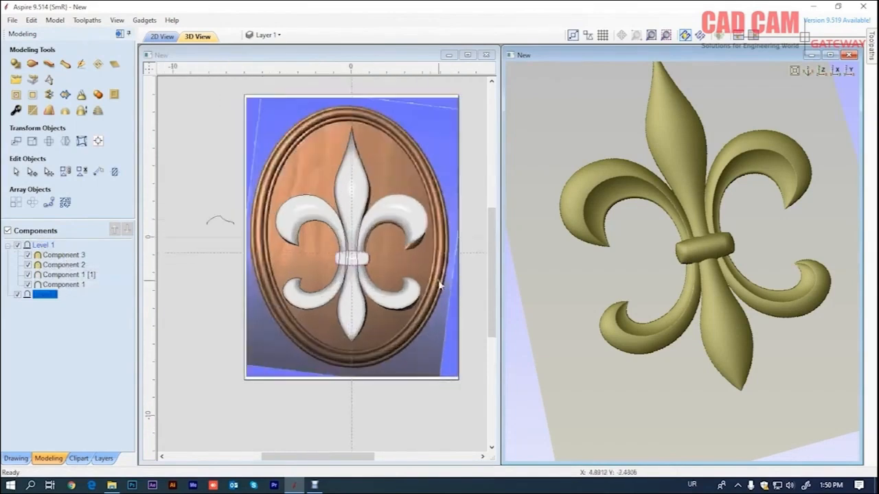
{"action": "scroll", "coordinate": [388, 252], "scroll_direction": "up", "scroll_amount": 1}
{"action": "left_click", "coordinate": [16, 457]}
{"action": "left_click", "coordinate": [32, 110]}
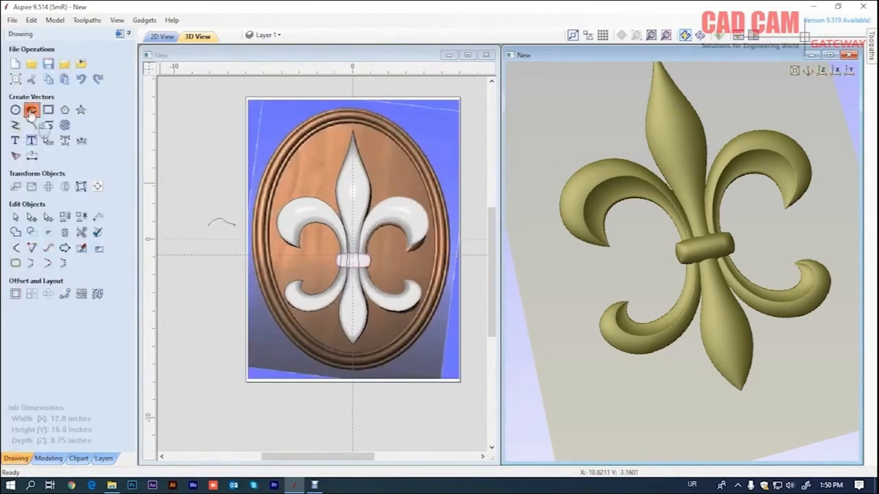
{"action": "left_click_drag", "start_coordinate": [353, 243], "coordinate": [451, 114]}
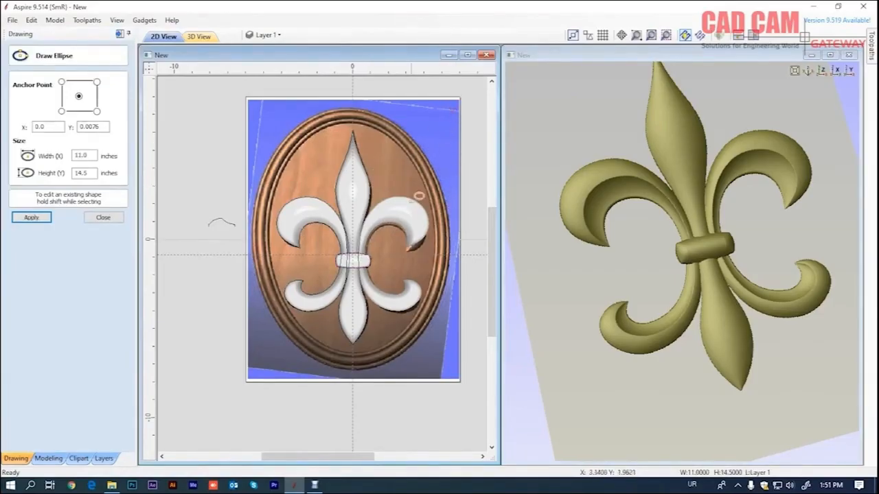
{"action": "scroll", "coordinate": [441, 241], "scroll_direction": "up", "scroll_amount": 1}
{"action": "scroll", "coordinate": [447, 242], "scroll_direction": "down", "scroll_amount": 2}
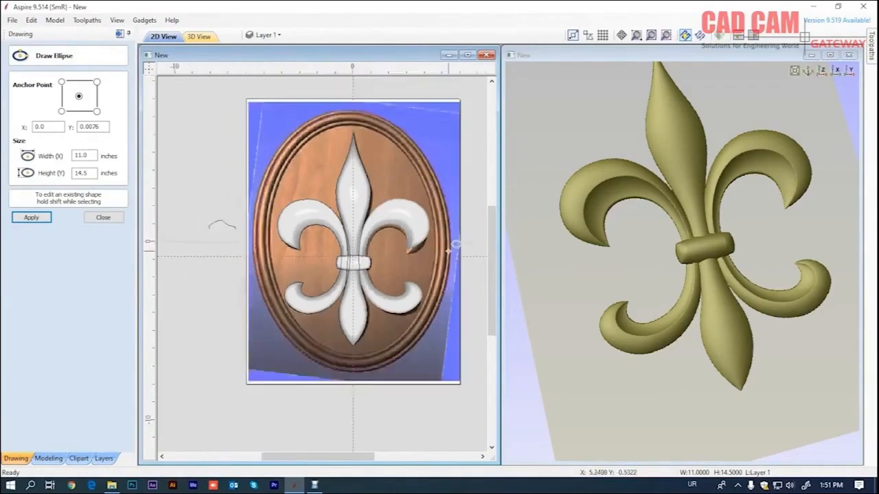
{"action": "scroll", "coordinate": [447, 252], "scroll_direction": "up", "scroll_amount": 1}
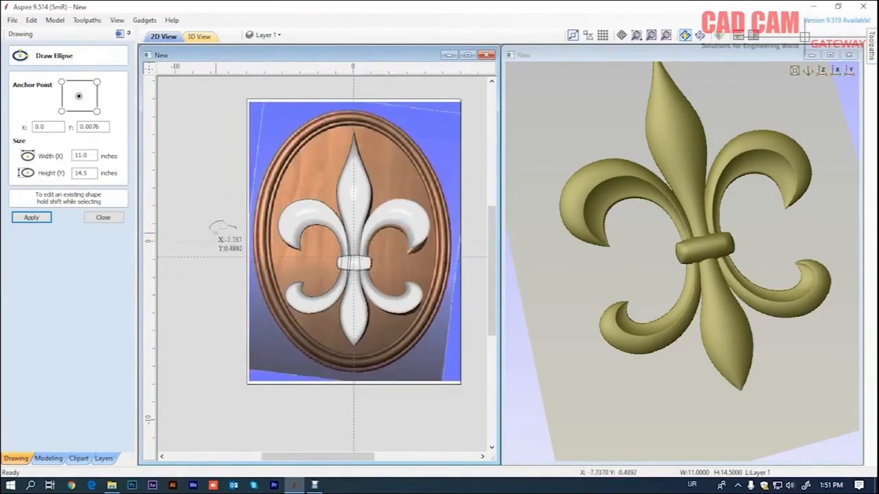
{"action": "scroll", "coordinate": [208, 233], "scroll_direction": "up", "scroll_amount": 2}
{"action": "left_click", "coordinate": [118, 218]}
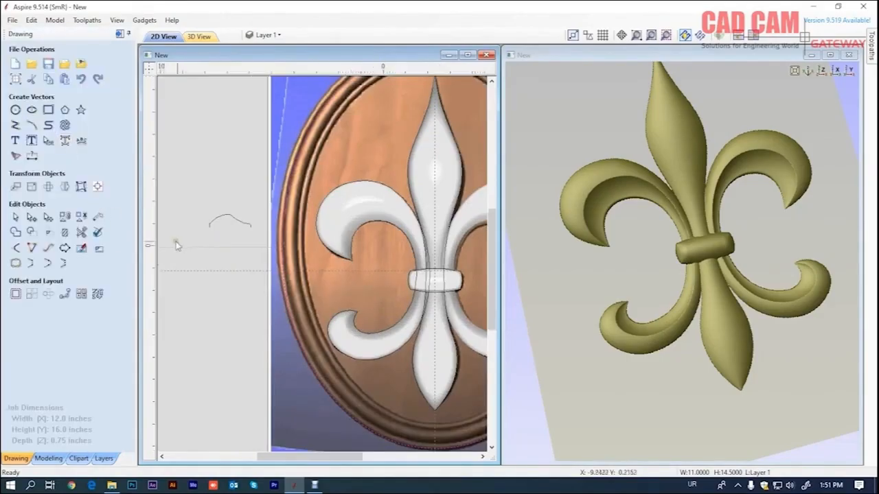
Measure the width of the plaque's oval frame moulding with a temporary horizontal line
{"action": "scroll", "coordinate": [172, 243], "scroll_direction": "down", "scroll_amount": 3}
{"action": "scroll", "coordinate": [242, 237], "scroll_direction": "up", "scroll_amount": 2}
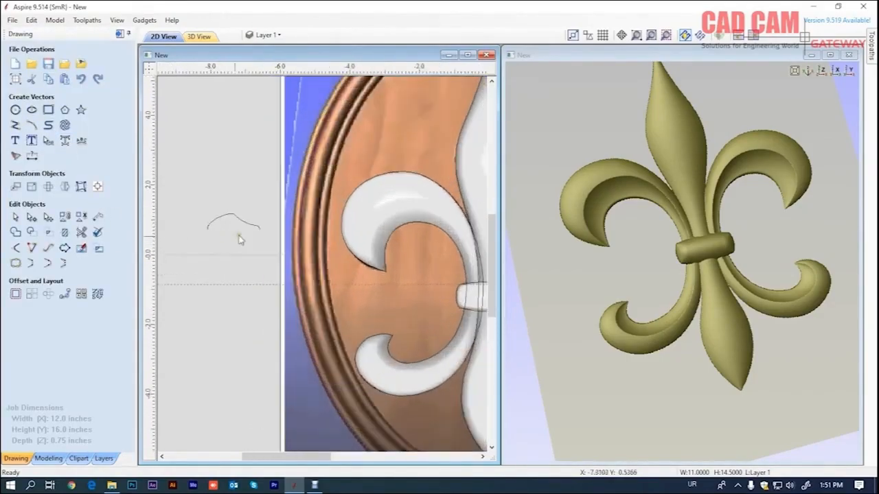
{"action": "scroll", "coordinate": [241, 237], "scroll_direction": "up", "scroll_amount": 2}
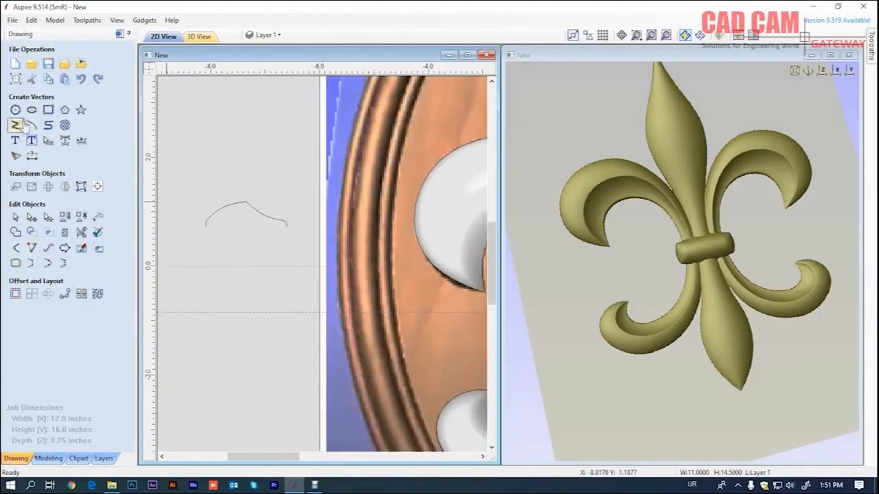
{"action": "left_click", "coordinate": [15, 125]}
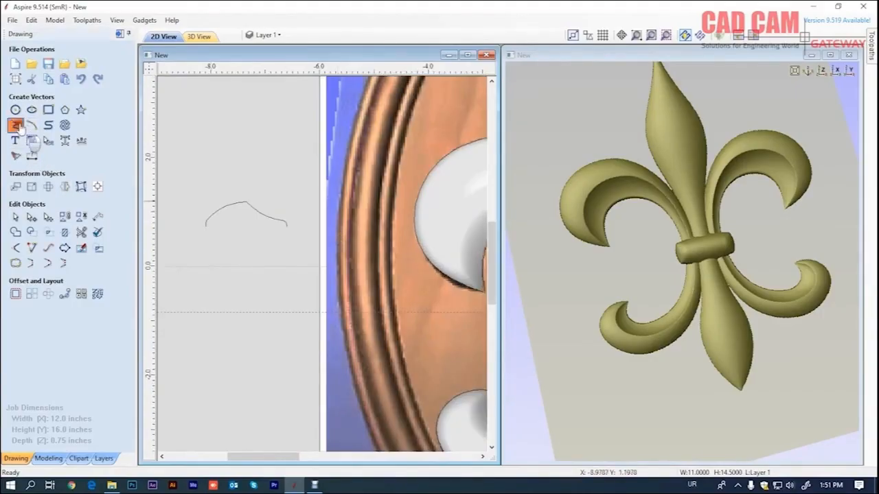
{"action": "left_click", "coordinate": [337, 266]}
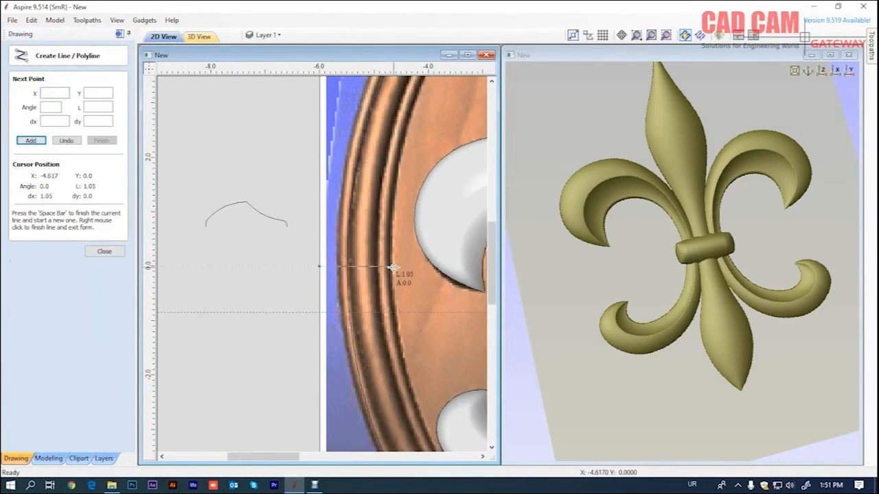
{"action": "right_click", "coordinate": [393, 268]}
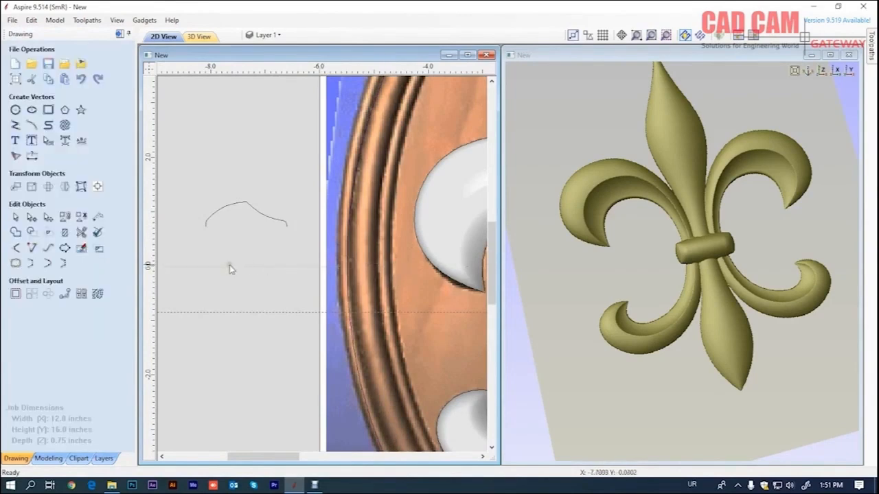
Draw a 1-inch horizontal line in the empty area below the existing curved profile
{"action": "left_click", "coordinate": [15, 125]}
{"action": "left_click", "coordinate": [194, 281]}
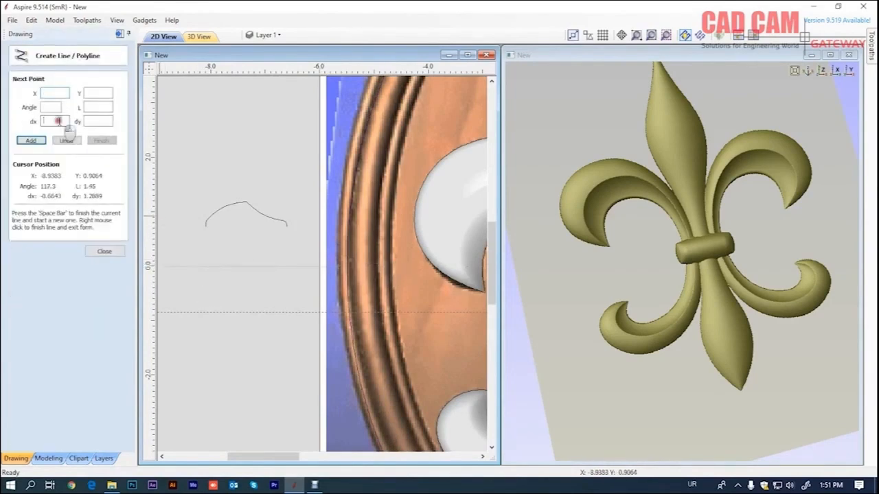
{"action": "left_click", "coordinate": [43, 140]}
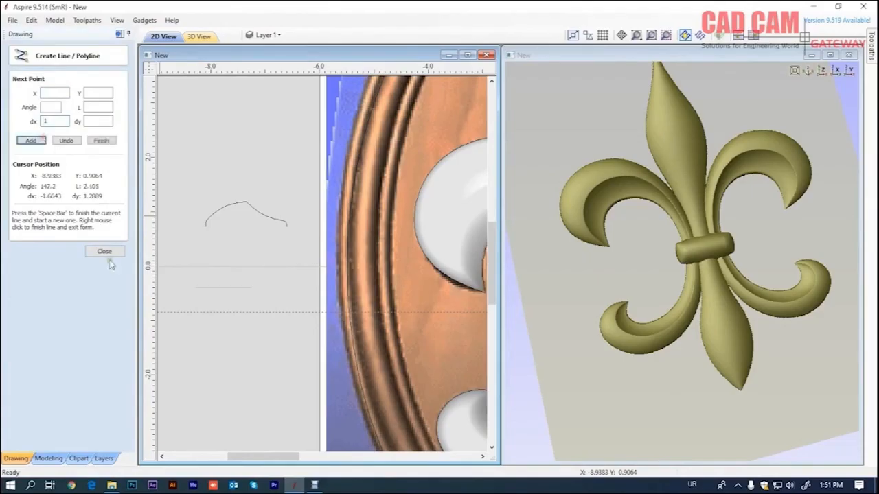
{"action": "left_click", "coordinate": [104, 251]}
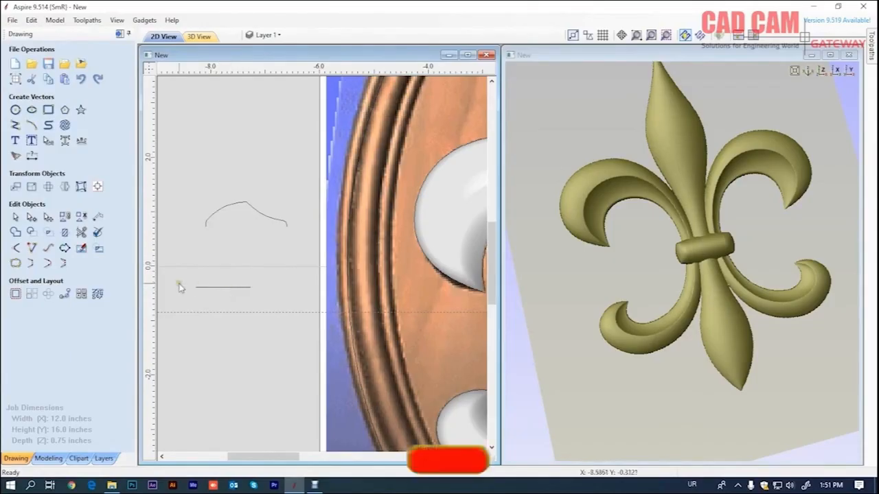
Offset the 1-inch line inwards/left by 0.3 and by 0.1 inches, making two parallel lines above it
{"action": "scroll", "coordinate": [196, 288], "scroll_direction": "up", "scroll_amount": 2}
{"action": "left_click", "coordinate": [204, 288]}
{"action": "left_click", "coordinate": [15, 293]}
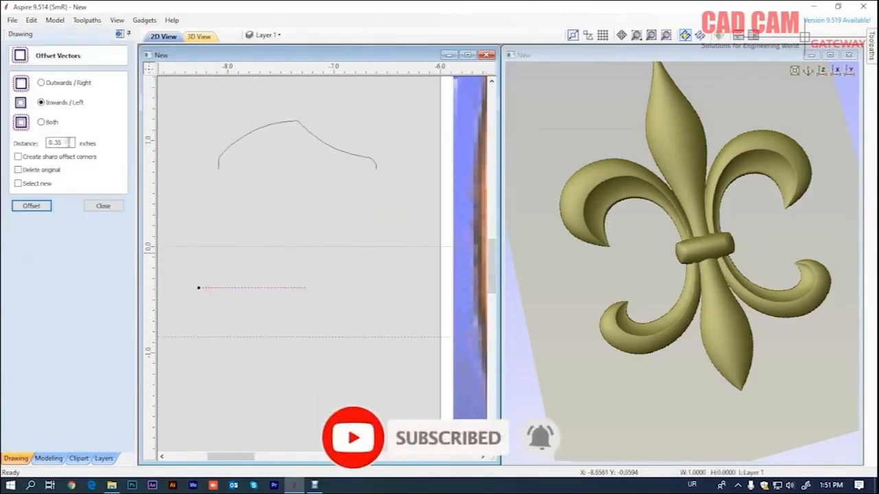
{"action": "double_click", "coordinate": [61, 143]}
{"action": "type", "text": "0.3"}
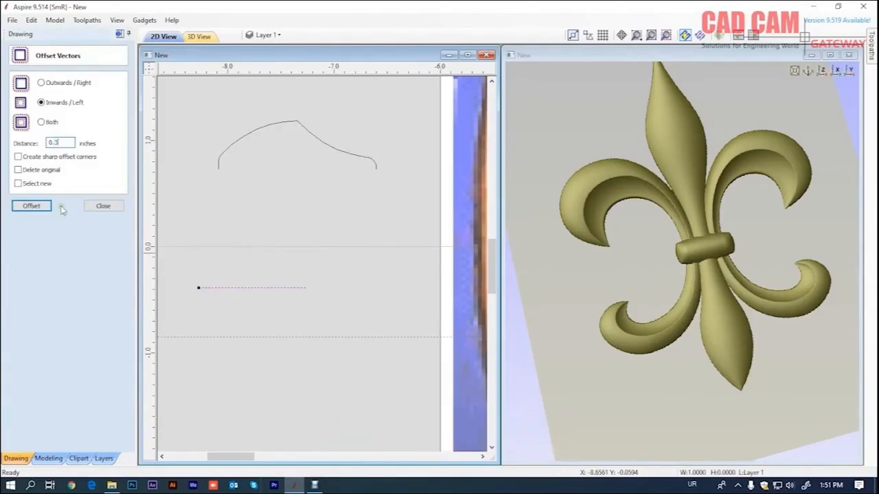
{"action": "left_click", "coordinate": [39, 207]}
{"action": "type", "text": "0.1"}
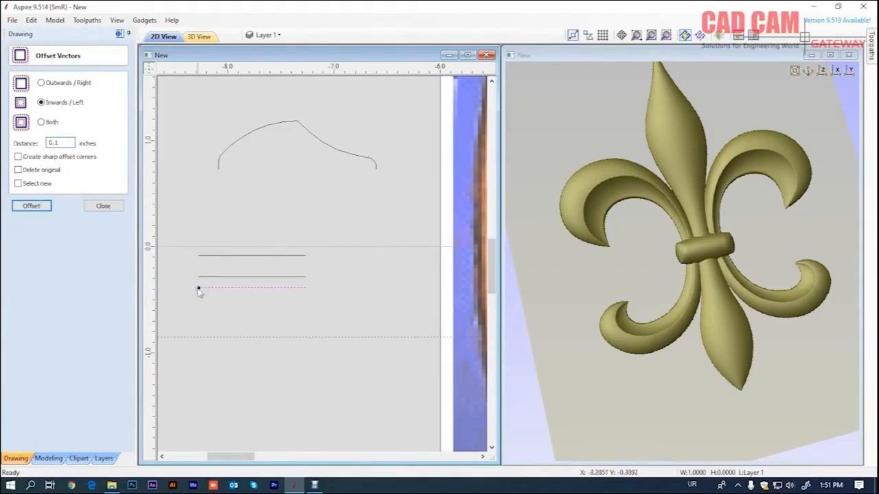
{"action": "left_click", "coordinate": [224, 302]}
{"action": "scroll", "coordinate": [212, 279], "scroll_direction": "up", "scroll_amount": 4}
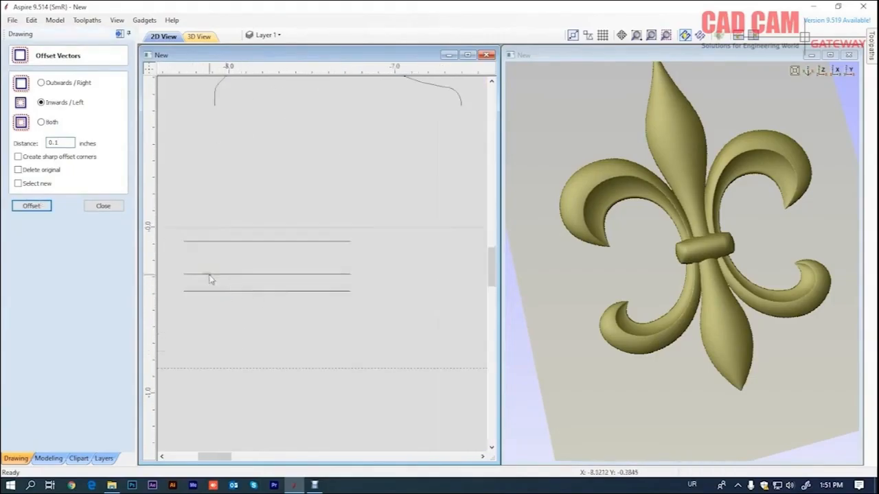
{"action": "left_click", "coordinate": [110, 207]}
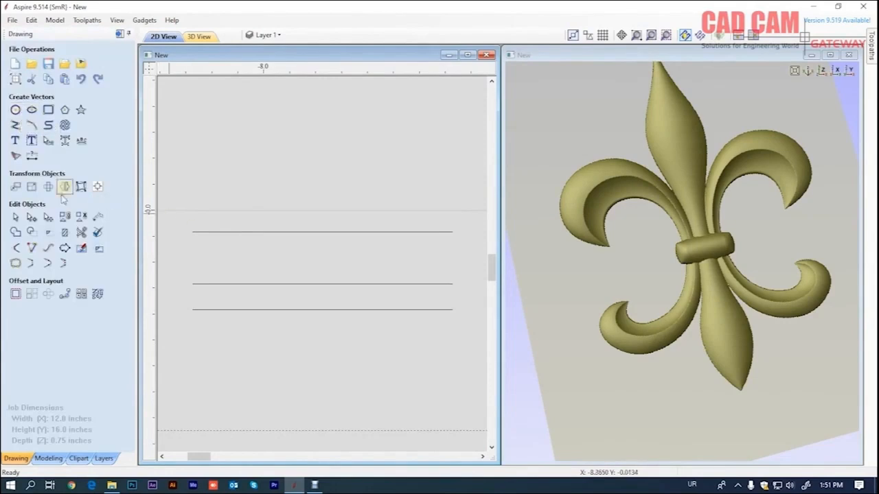
Draw a vertical line from the middle of the top line to the bottom line
{"action": "left_click", "coordinate": [15, 125]}
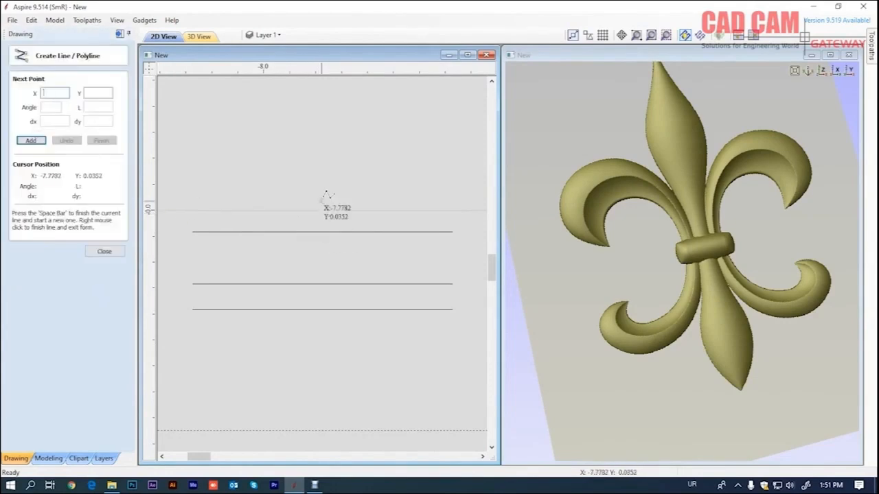
{"action": "left_click", "coordinate": [322, 232]}
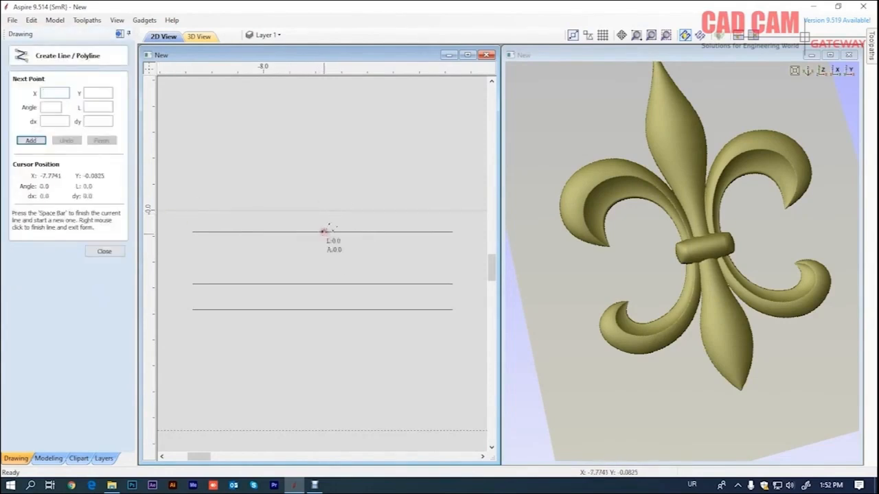
{"action": "left_click", "coordinate": [323, 310]}
{"action": "right_click", "coordinate": [360, 263]}
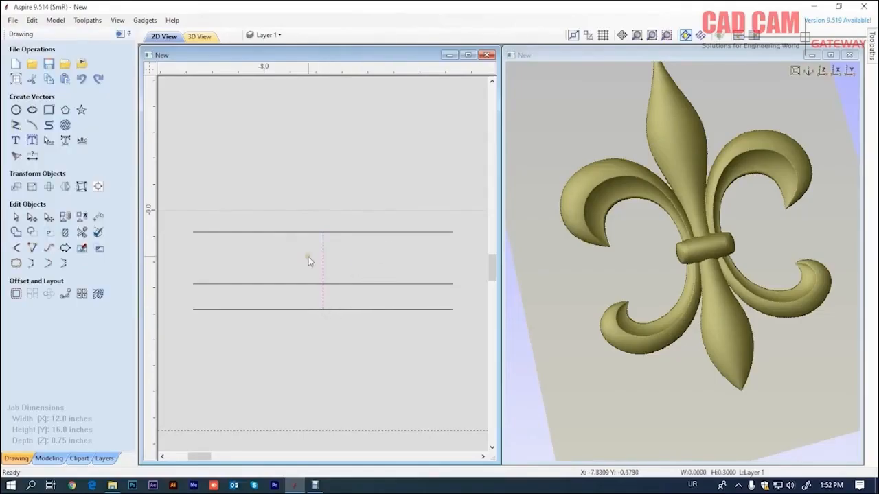
Draw a circle 0.6 inches in diameter centered on the upper end of the vertical line
{"action": "left_click", "coordinate": [17, 110]}
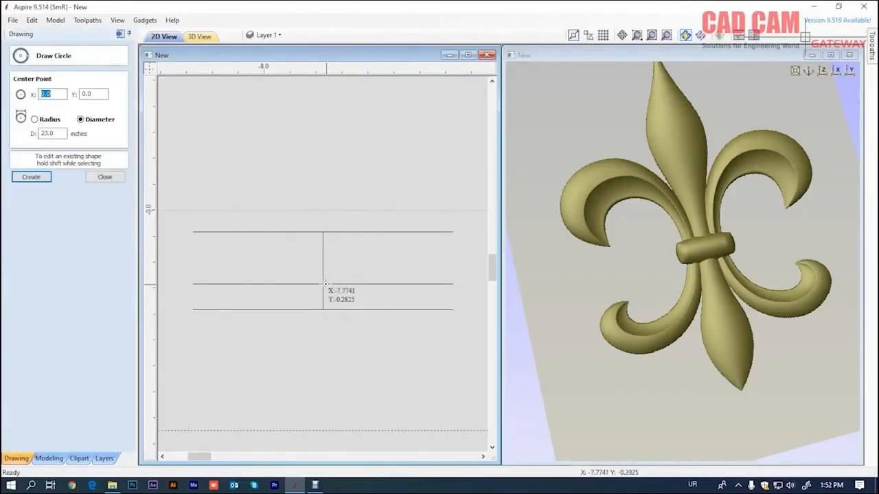
{"action": "left_click", "coordinate": [323, 232]}
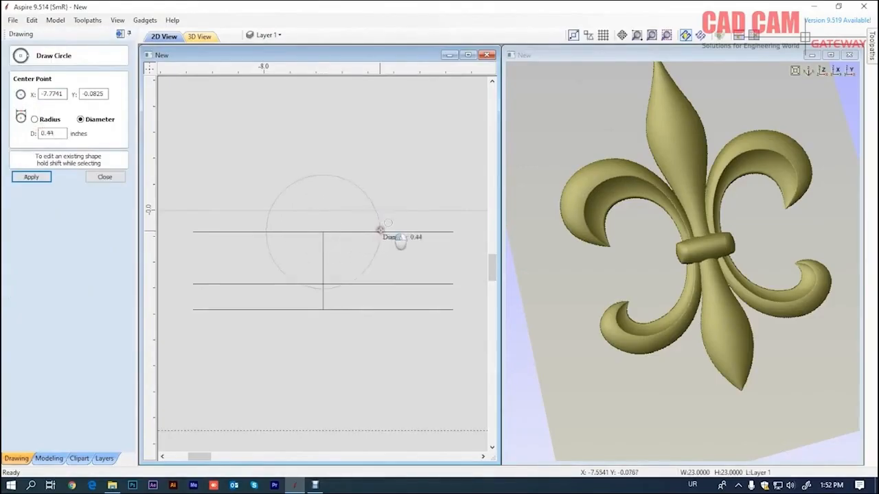
{"action": "left_click", "coordinate": [400, 226]}
{"action": "key", "text": "Escape"}
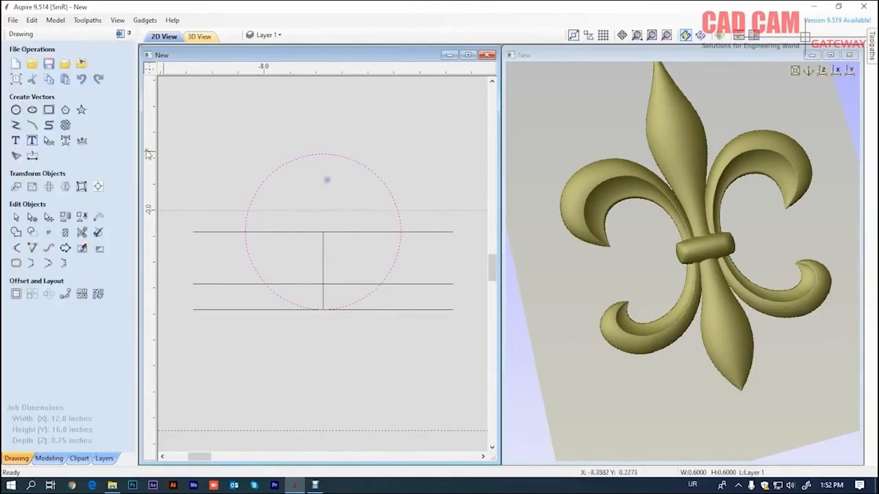
Align the circle's top edge to the top horizontal line with the inside-edge alignment
{"action": "left_click", "coordinate": [338, 235], "text": "shift"}
{"action": "key", "text": "t"}
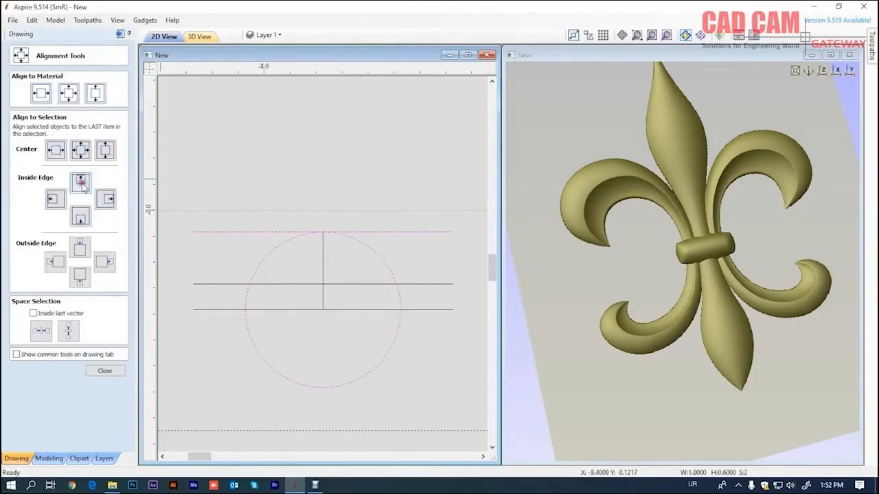
{"action": "left_click", "coordinate": [254, 189]}
{"action": "left_click", "coordinate": [104, 371]}
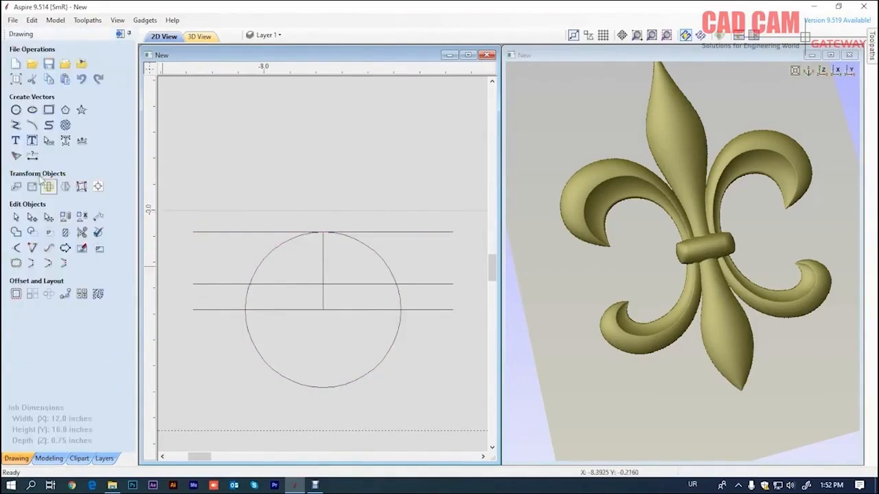
Draw a circle about 0.3 inches wide overlapping the large circle's left side, and a sloping line from the middle line's left end to it
{"action": "left_click", "coordinate": [16, 110]}
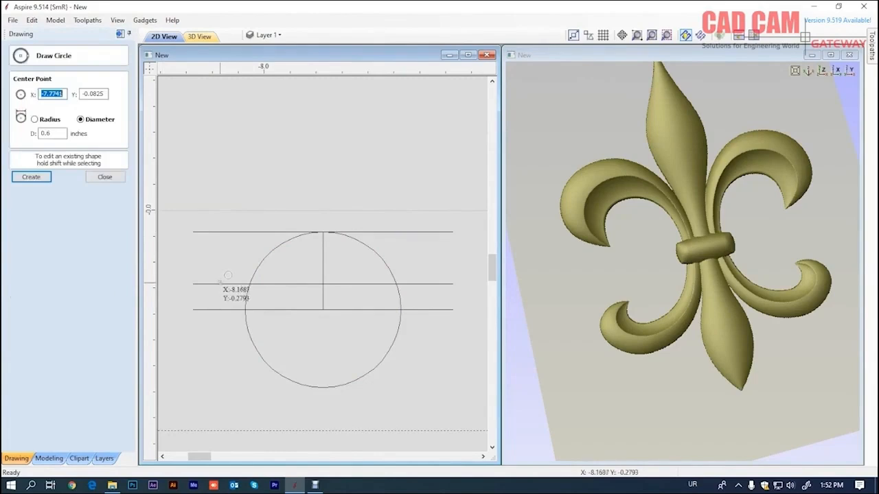
{"action": "right_click", "coordinate": [278, 198]}
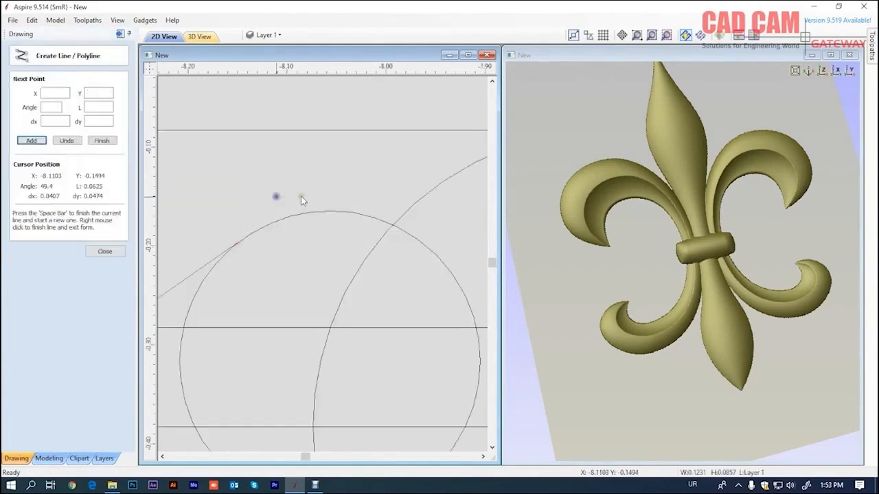
{"action": "scroll", "coordinate": [337, 207], "scroll_direction": "down", "scroll_amount": 5}
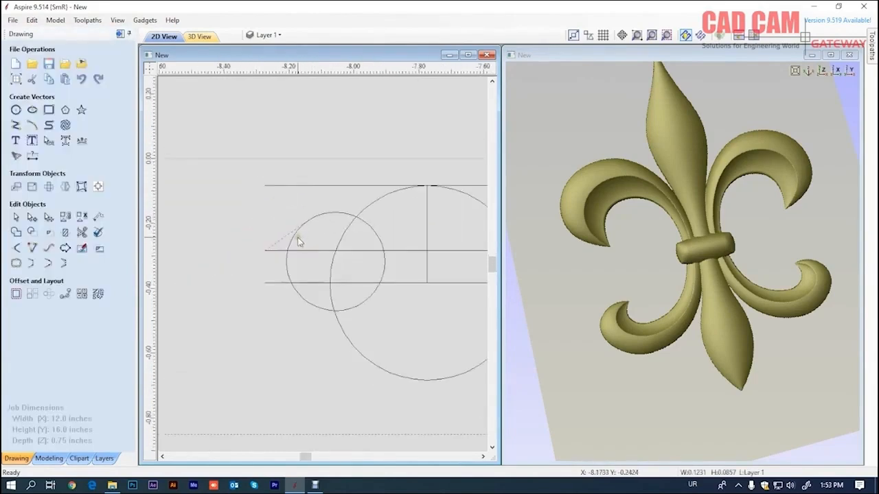
{"action": "scroll", "coordinate": [403, 200], "scroll_direction": "up", "scroll_amount": 2}
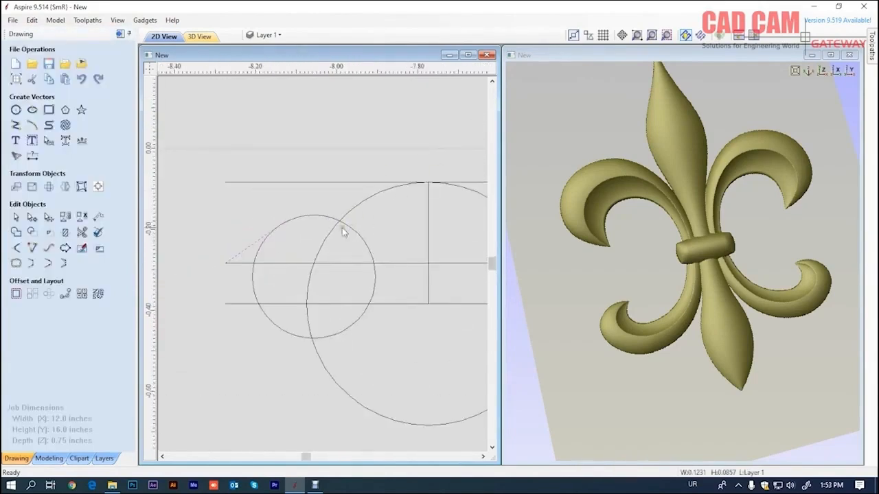
{"action": "scroll", "coordinate": [233, 248], "scroll_direction": "down", "scroll_amount": 2}
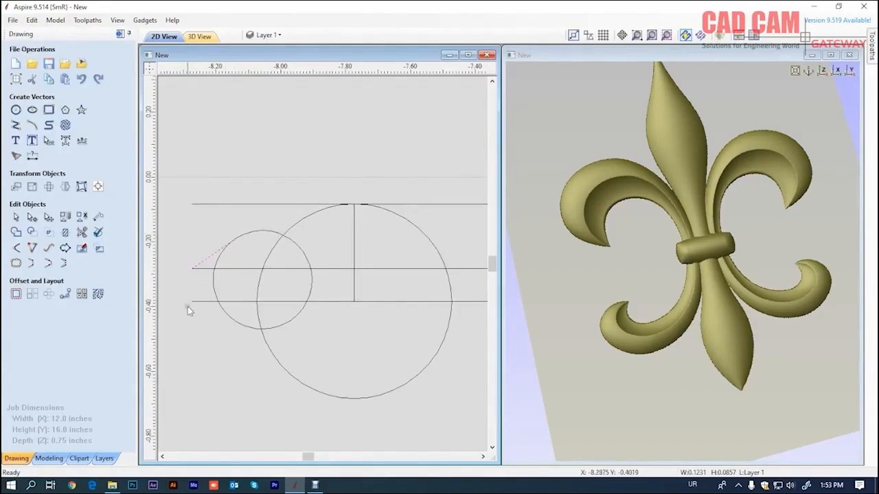
Draw a 0.1-inch vertical line between the left ends of the middle and bottom lines, and join it to the sloping line
{"action": "left_click", "coordinate": [16, 124]}
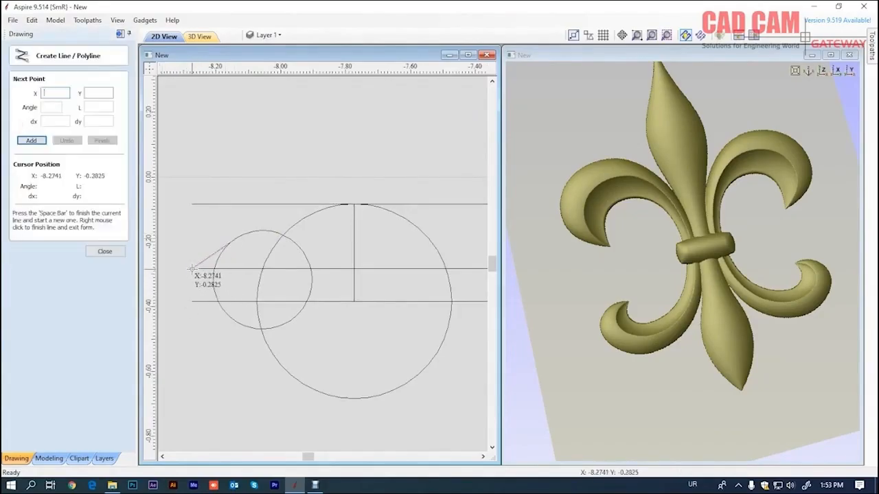
{"action": "left_click", "coordinate": [192, 268]}
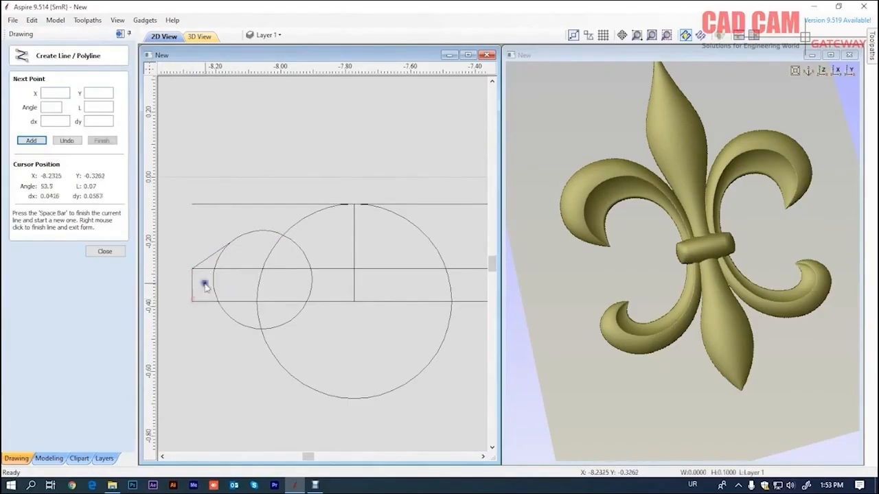
{"action": "right_click", "coordinate": [193, 298]}
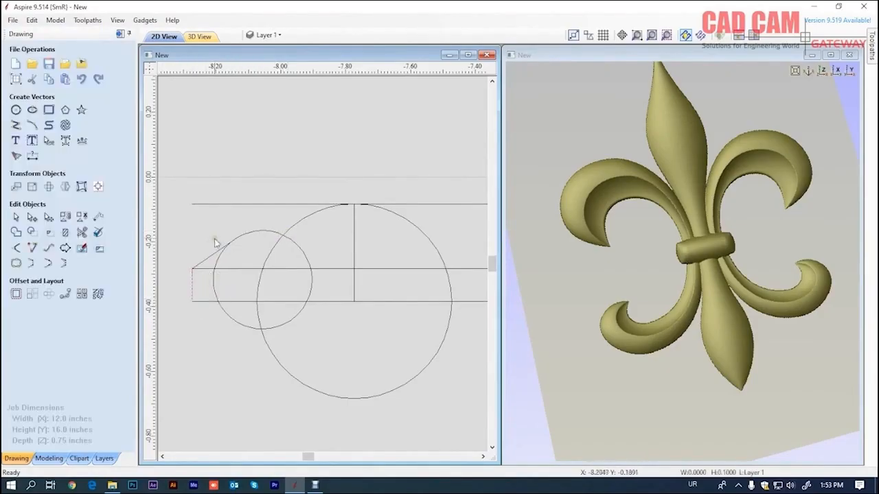
{"action": "left_click", "coordinate": [16, 248]}
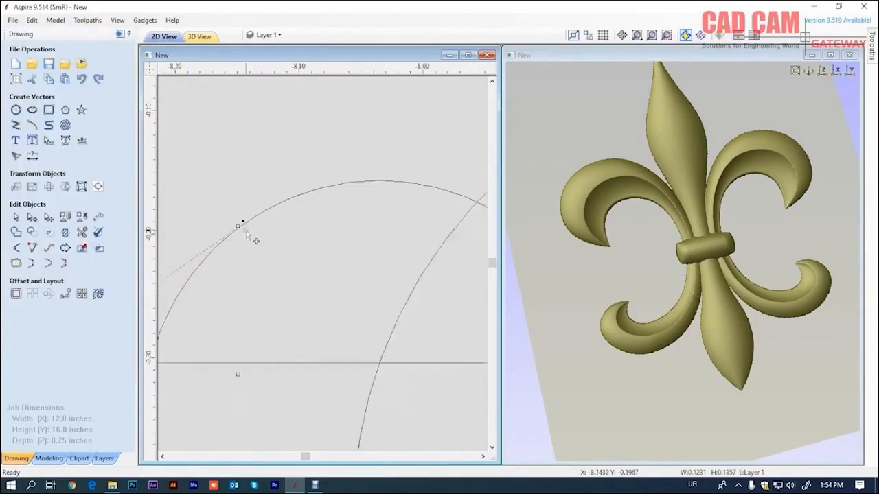
{"action": "scroll", "coordinate": [242, 223], "scroll_direction": "down", "scroll_amount": 5}
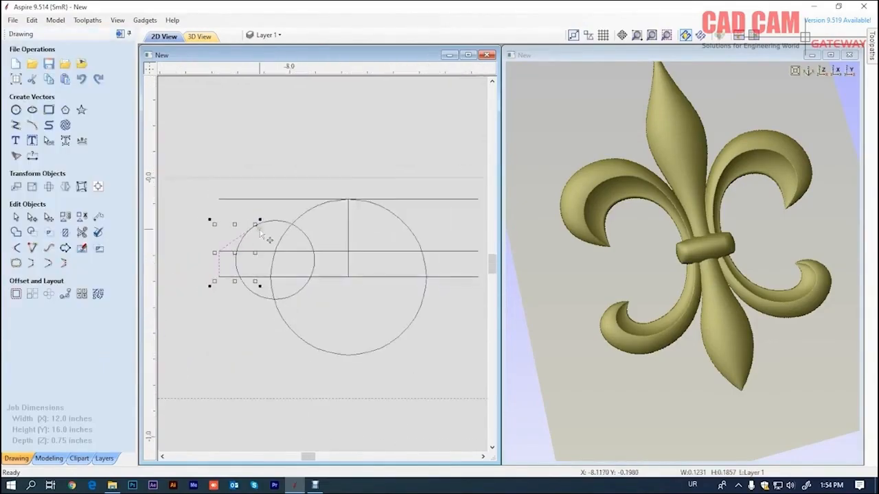
{"action": "key", "text": "Delete"}
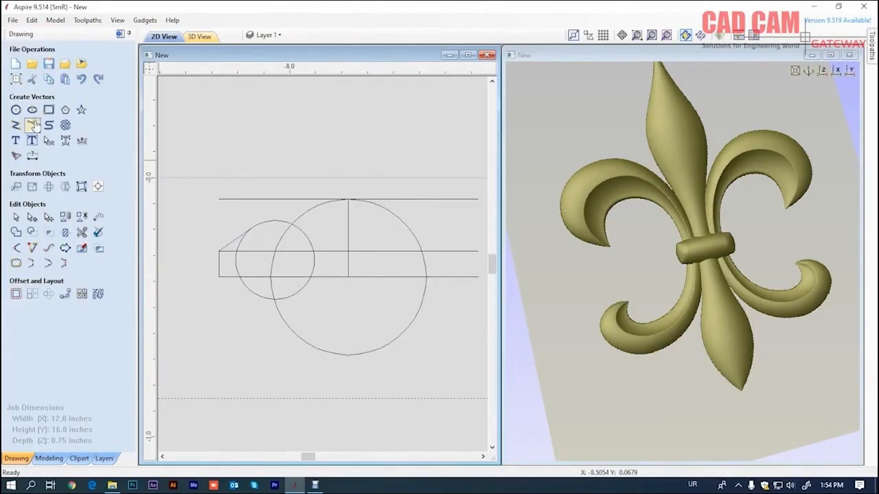
Draw a curve from the sloping line's upper end through the two circles' upper intersection to the top of the vertical line
{"action": "scroll", "coordinate": [251, 223], "scroll_direction": "up", "scroll_amount": 3}
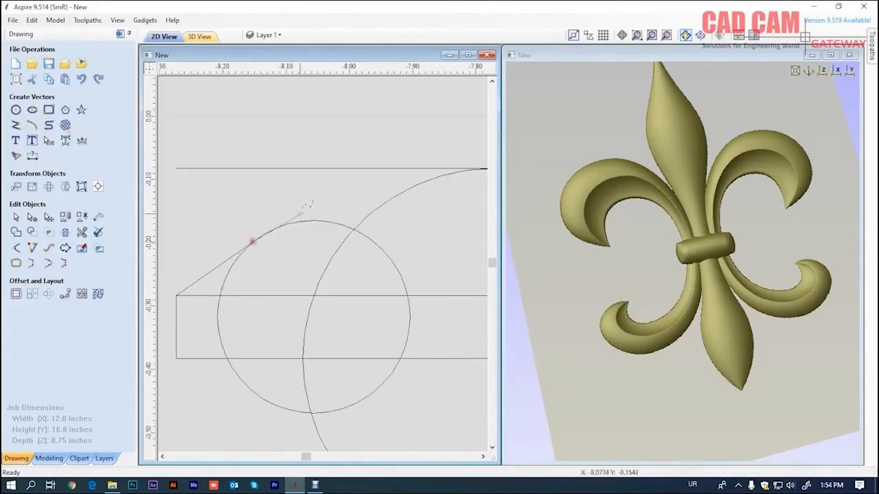
{"action": "left_click", "coordinate": [355, 229]}
{"action": "scroll", "coordinate": [355, 228], "scroll_direction": "down", "scroll_amount": 2}
{"action": "left_click", "coordinate": [397, 194]}
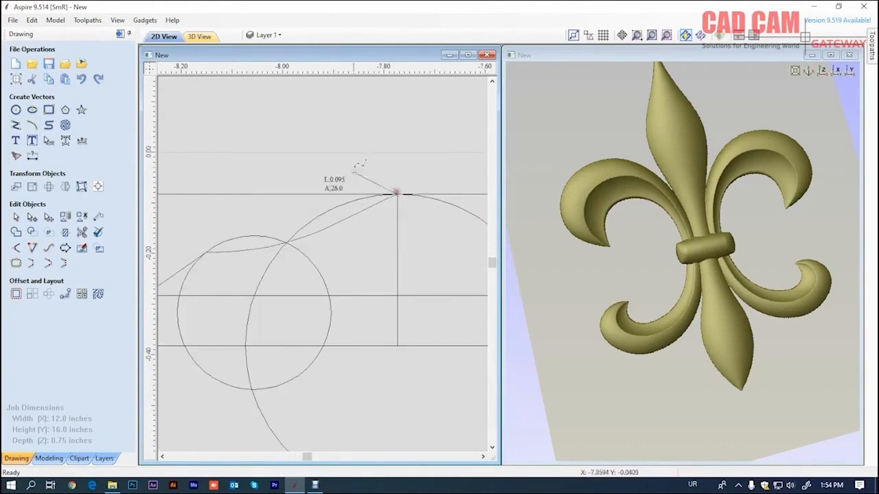
Make the curve's node at the circles' intersection non-smooth and adjust the right segment's handles to follow the large circle
{"action": "key", "text": "n"}
{"action": "left_click_drag", "start_coordinate": [359, 209], "coordinate": [330, 194]}
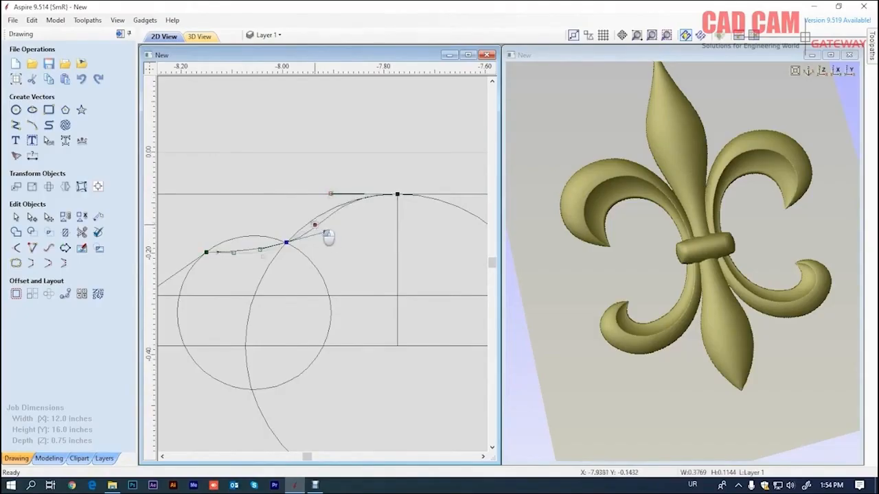
{"action": "scroll", "coordinate": [274, 242], "scroll_direction": "up", "scroll_amount": 2}
{"action": "right_click", "coordinate": [304, 244]}
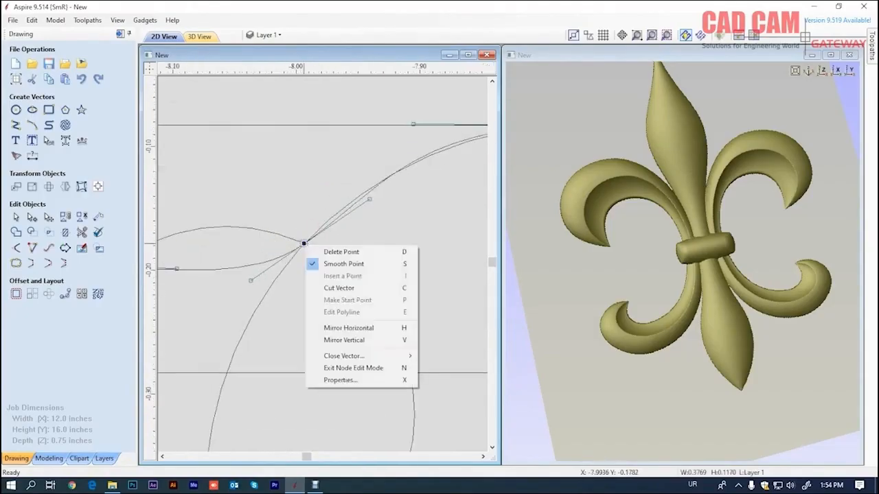
{"action": "left_click", "coordinate": [344, 264]}
{"action": "left_click_drag", "start_coordinate": [370, 200], "coordinate": [349, 204]}
{"action": "scroll", "coordinate": [302, 239], "scroll_direction": "down", "scroll_amount": 2}
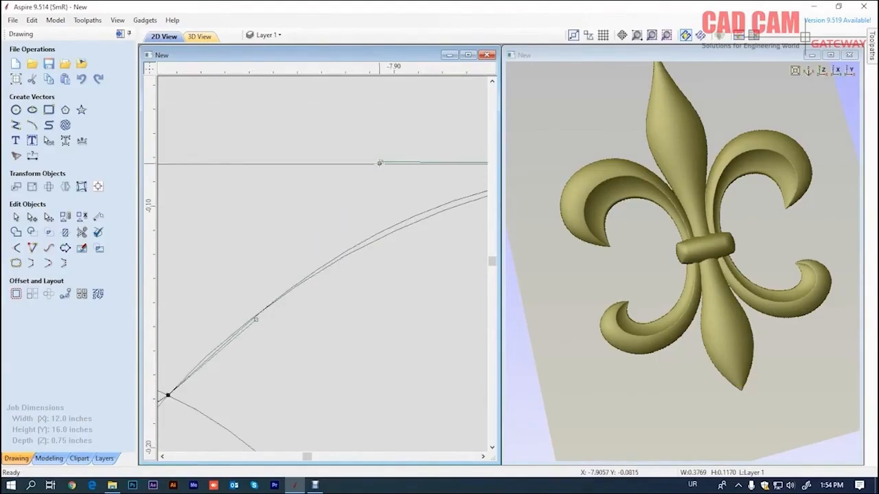
{"action": "scroll", "coordinate": [379, 164], "scroll_direction": "down", "scroll_amount": 3}
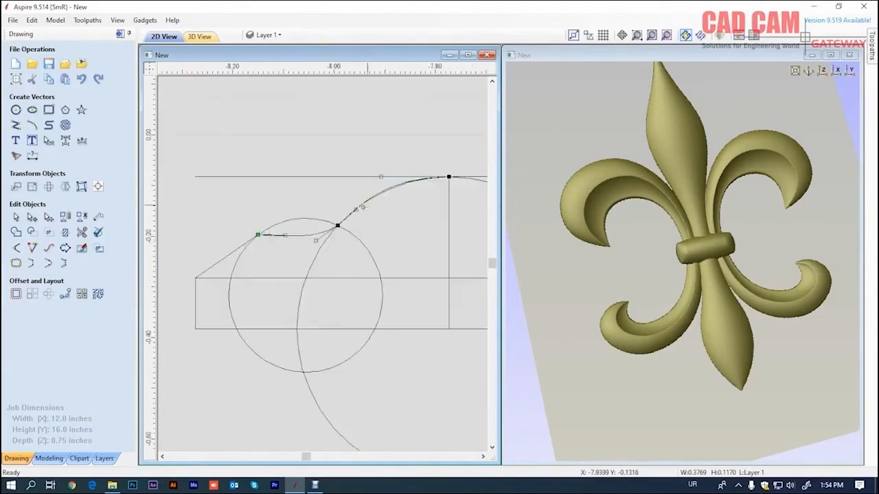
Adjust the handles of the curve's left segment to follow the small circle, and remove both construction circles
{"action": "left_click_drag", "start_coordinate": [317, 242], "coordinate": [296, 199]}
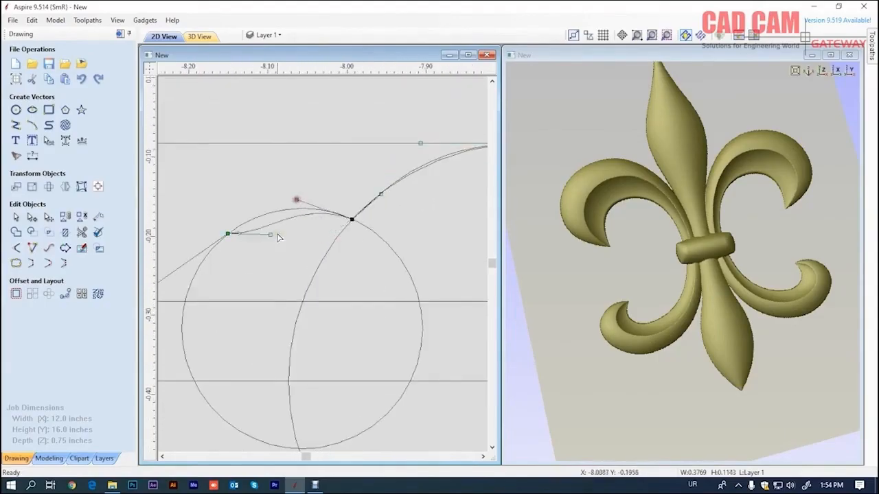
{"action": "scroll", "coordinate": [296, 200], "scroll_direction": "up", "scroll_amount": 2}
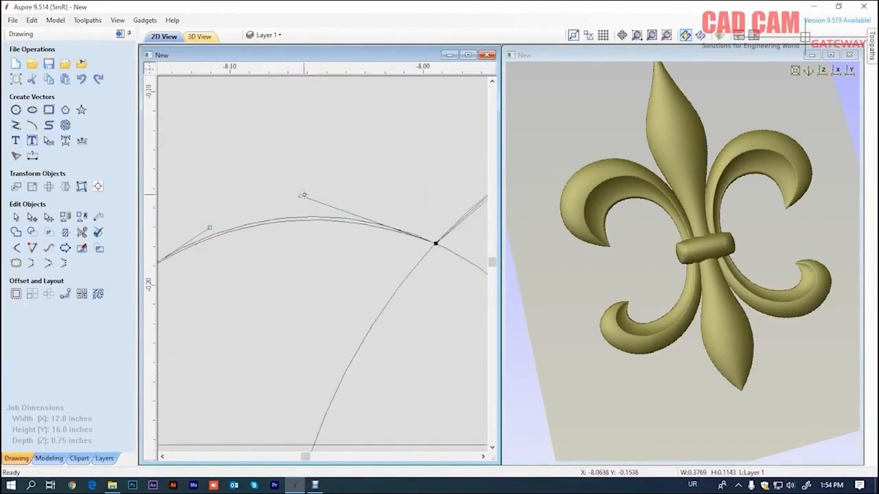
{"action": "scroll", "coordinate": [305, 220], "scroll_direction": "down", "scroll_amount": 3}
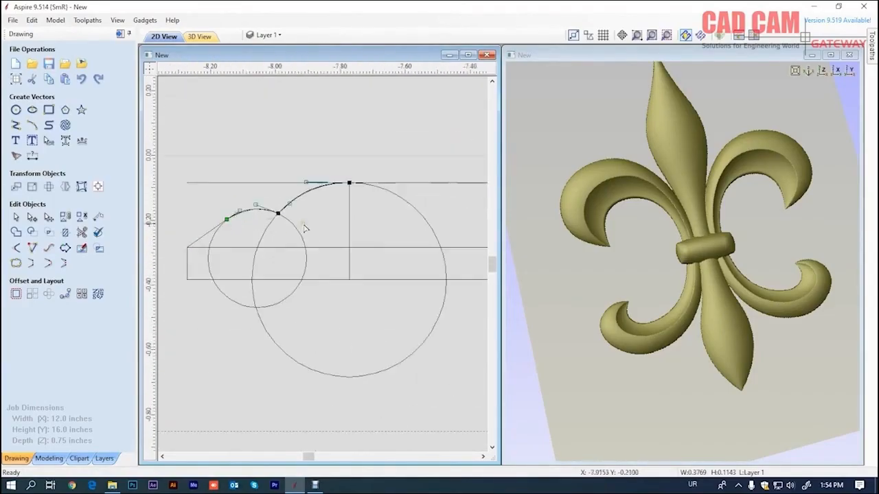
{"action": "scroll", "coordinate": [317, 203], "scroll_direction": "up", "scroll_amount": 3}
{"action": "scroll", "coordinate": [336, 185], "scroll_direction": "down", "scroll_amount": 4}
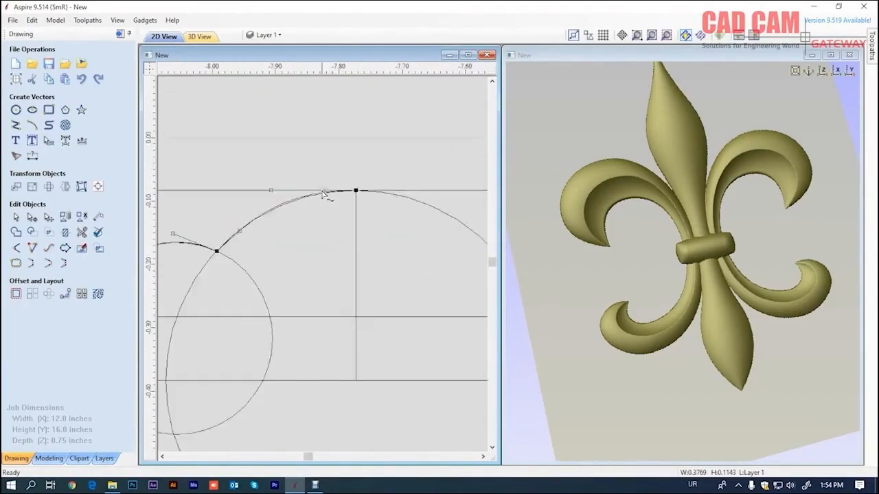
{"action": "left_click", "coordinate": [306, 232]}
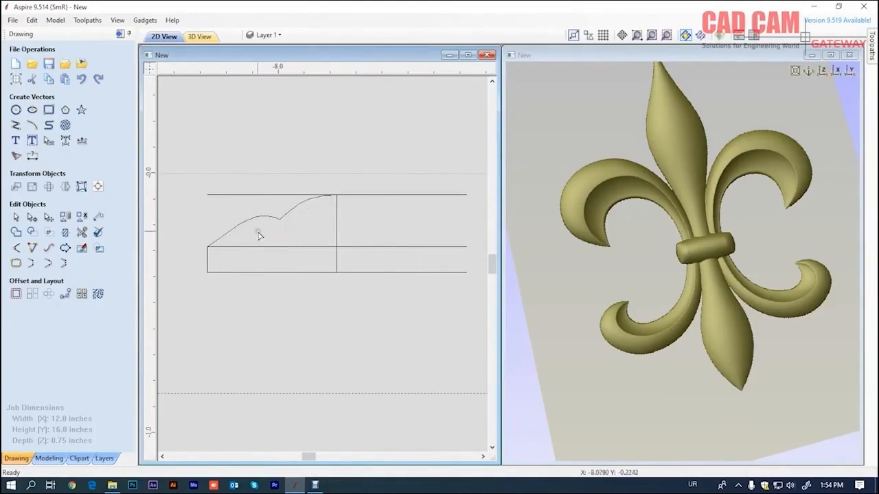
Move the sloping line's upper end and the curve's outer end outward to a shared point above the vertical line's top
{"action": "left_click", "coordinate": [240, 228]}
{"action": "scroll", "coordinate": [219, 231], "scroll_direction": "up", "scroll_amount": 2}
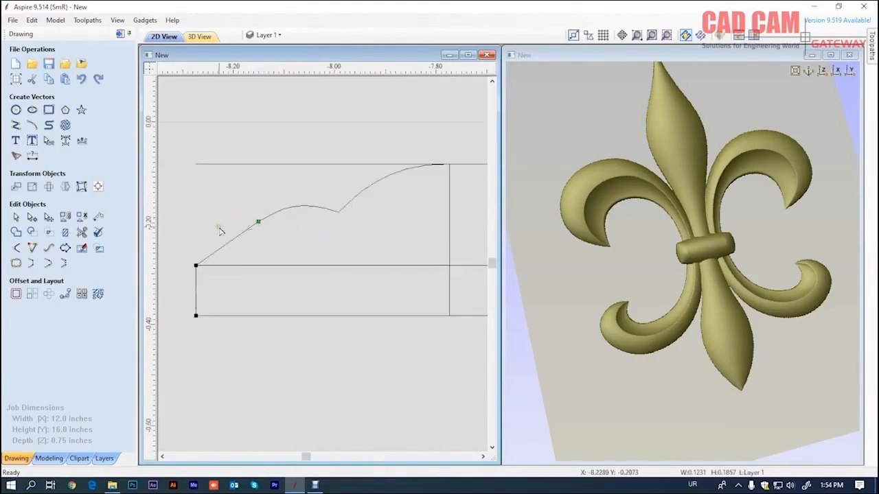
{"action": "left_click_drag", "start_coordinate": [258, 221], "coordinate": [229, 224]}
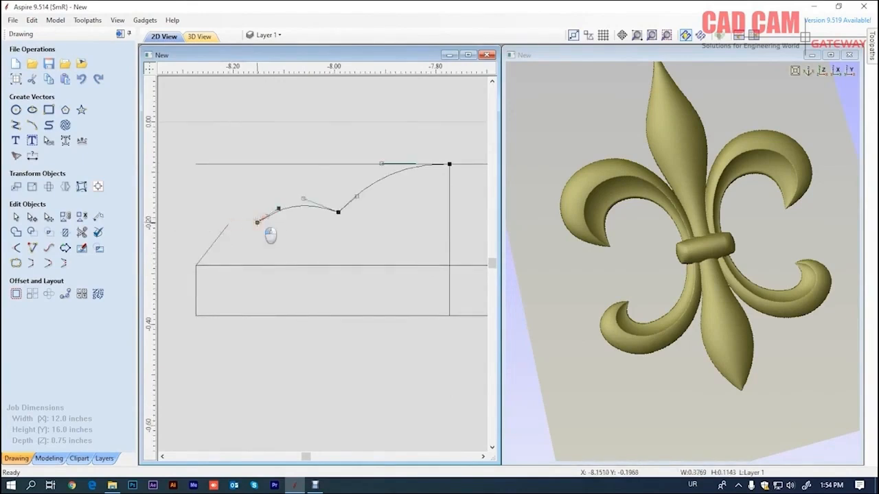
{"action": "left_click", "coordinate": [221, 232]}
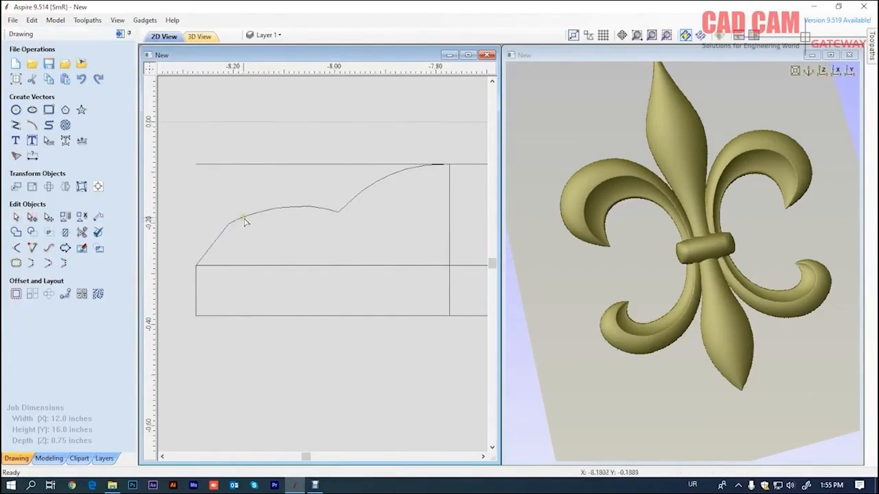
Join the curve to the sloping and vertical lines, and make their shared node smooth
{"action": "left_click", "coordinate": [234, 220]}
{"action": "left_click", "coordinate": [216, 240], "text": "shift"}
{"action": "left_click", "coordinate": [64, 263]}
{"action": "right_click", "coordinate": [228, 224]}
{"action": "left_click", "coordinate": [265, 245]}
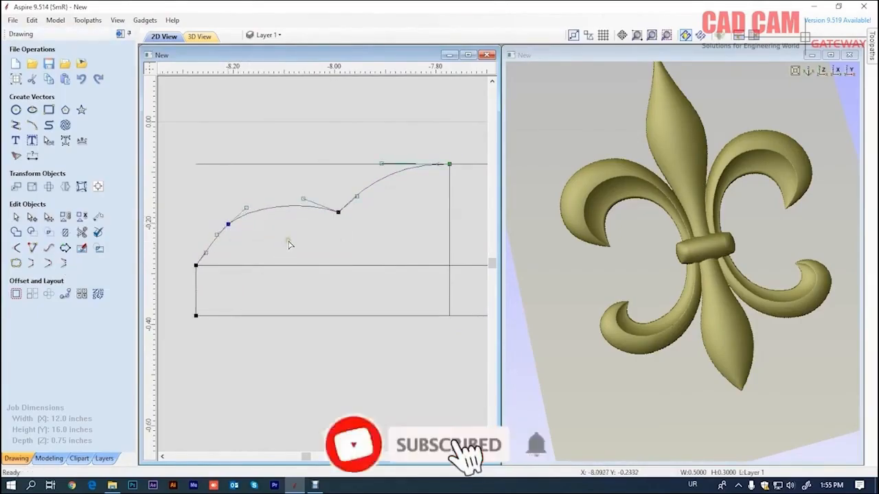
Raise the handle of the outer lobe at the notch node to give the lobe a rounder arc
{"action": "left_click_drag", "start_coordinate": [302, 199], "coordinate": [294, 189]}
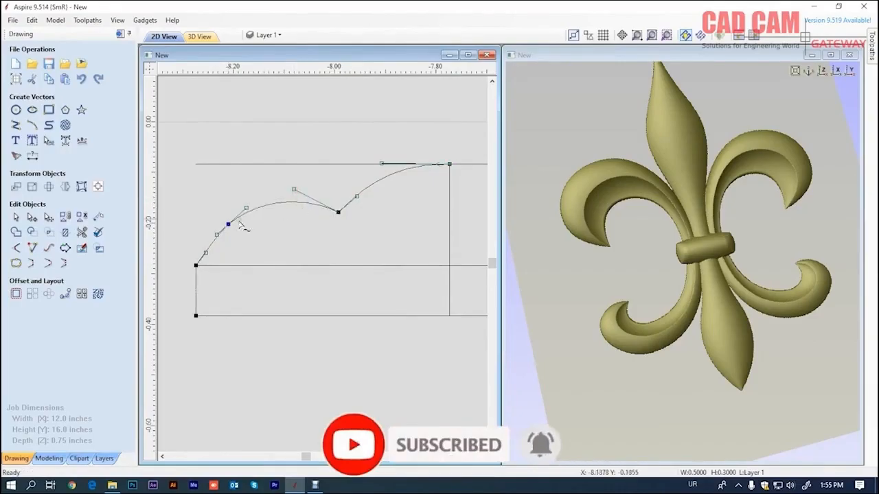
{"action": "scroll", "coordinate": [247, 236], "scroll_direction": "down", "scroll_amount": 4}
{"action": "scroll", "coordinate": [301, 225], "scroll_direction": "up", "scroll_amount": 3}
Mirror the half profile about its right edge as a mirrored copy to complete the symmetrical moulding shape
{"action": "scroll", "coordinate": [336, 219], "scroll_direction": "down", "scroll_amount": 3}
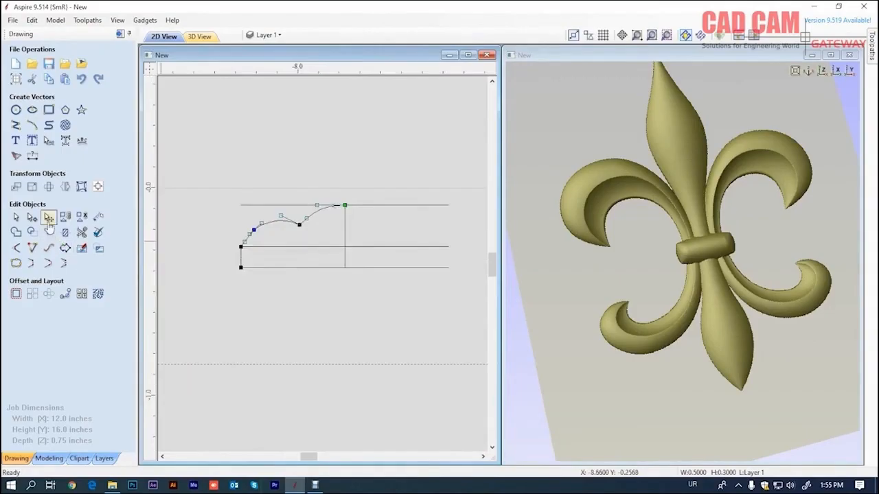
{"action": "left_click", "coordinate": [99, 113]}
{"action": "key", "text": "ctrl+z"}
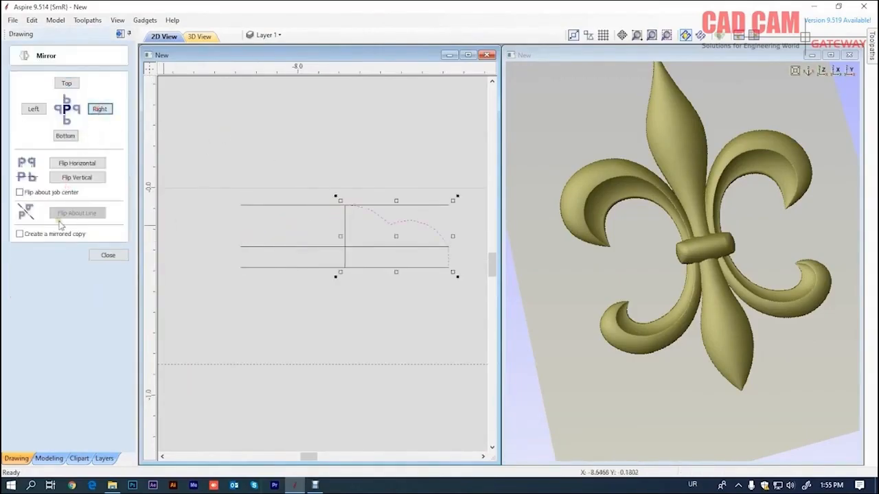
{"action": "left_click", "coordinate": [21, 234]}
{"action": "left_click", "coordinate": [99, 109]}
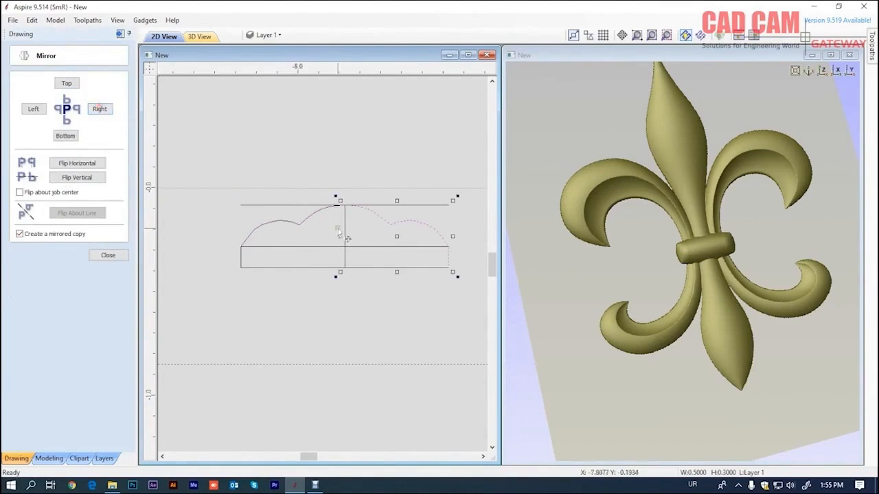
Select both halves of the moulding profile and join them into a single open vector
{"action": "left_click", "coordinate": [316, 217], "text": "shift"}
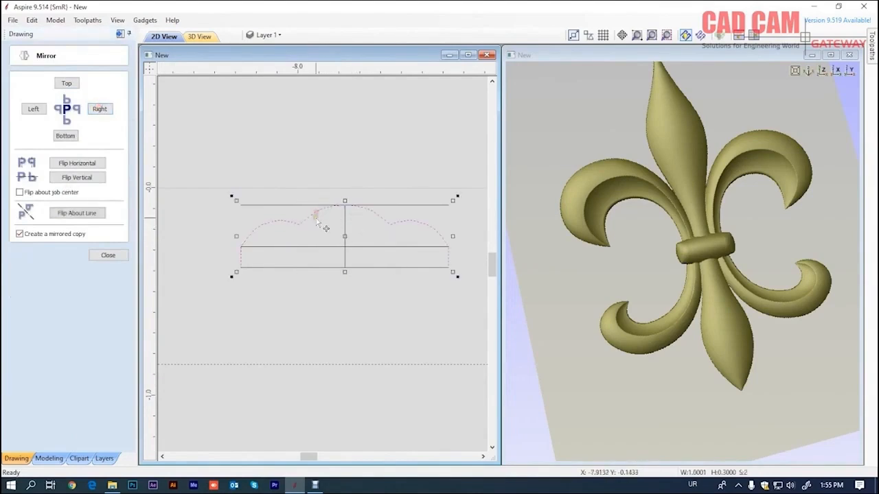
{"action": "left_click", "coordinate": [110, 255]}
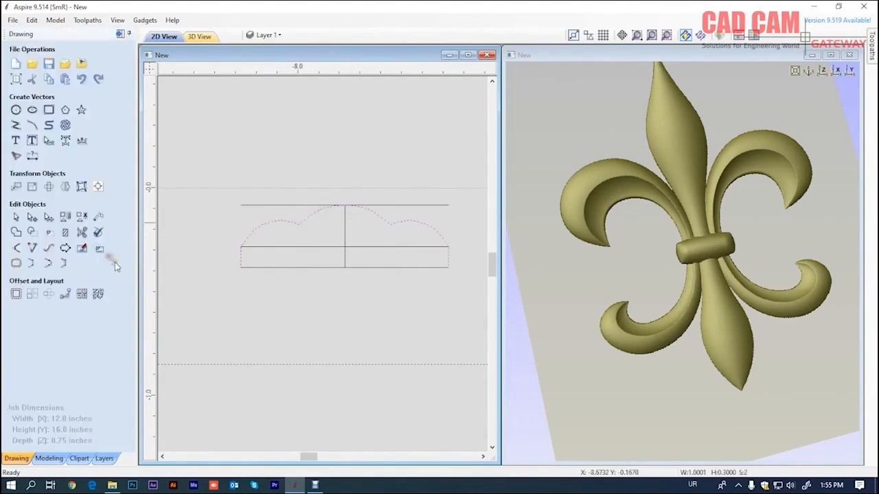
{"action": "left_click", "coordinate": [63, 263]}
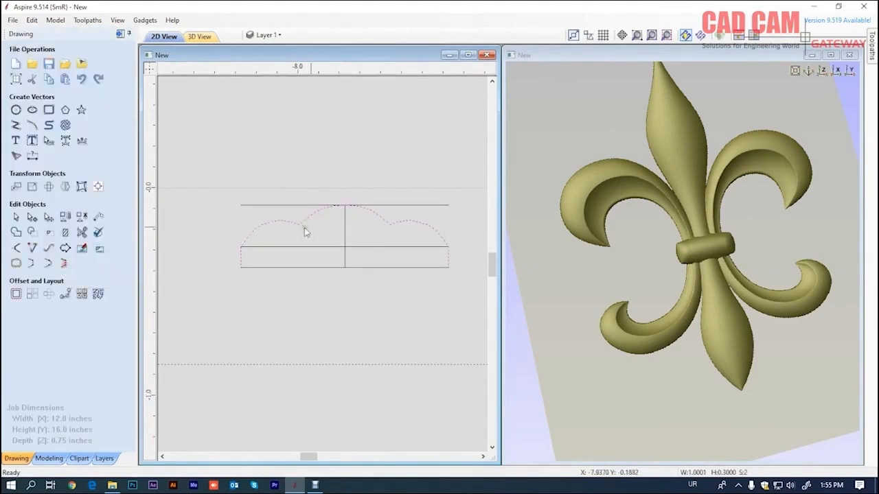
Toggle the smooth setting of the node at the joined profile's top centre
{"action": "double_click", "coordinate": [337, 207]}
{"action": "scroll", "coordinate": [350, 206], "scroll_direction": "up", "scroll_amount": 5}
{"action": "scroll", "coordinate": [384, 220], "scroll_direction": "up", "scroll_amount": 1}
{"action": "scroll", "coordinate": [410, 204], "scroll_direction": "down", "scroll_amount": 3}
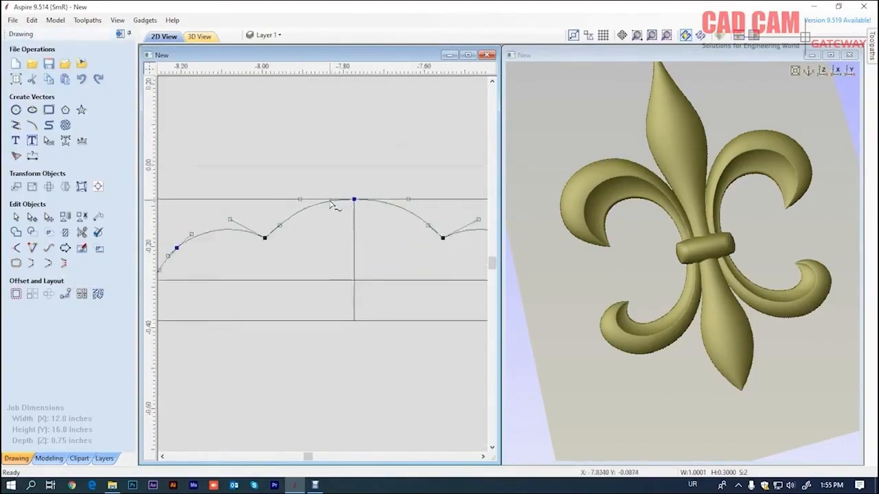
{"action": "right_click", "coordinate": [346, 199]}
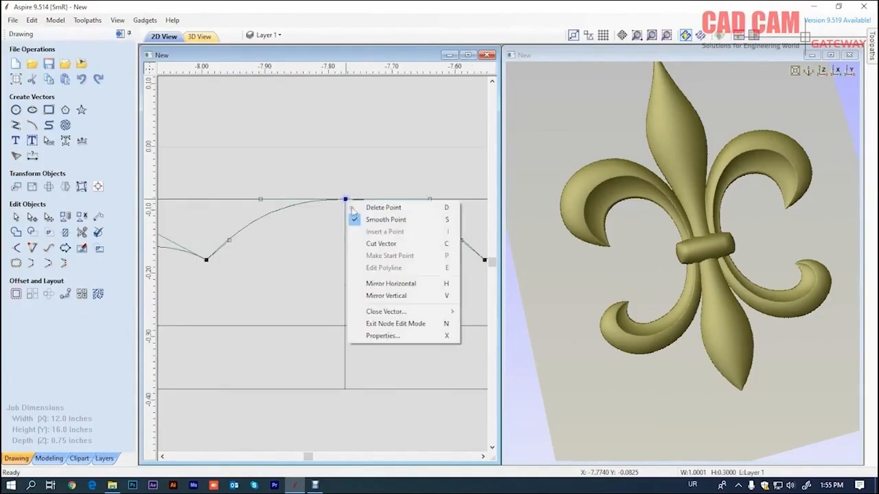
{"action": "left_click", "coordinate": [358, 220]}
{"action": "scroll", "coordinate": [308, 227], "scroll_direction": "down", "scroll_amount": 3}
{"action": "scroll", "coordinate": [355, 226], "scroll_direction": "up", "scroll_amount": 1}
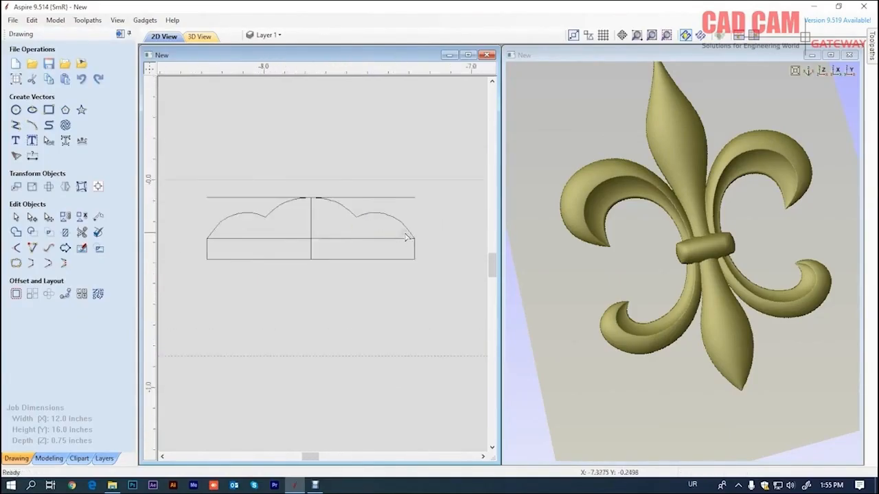
Delete the middle horizontal guide line crossing the profile, and select the profile
{"action": "left_click", "coordinate": [15, 248]}
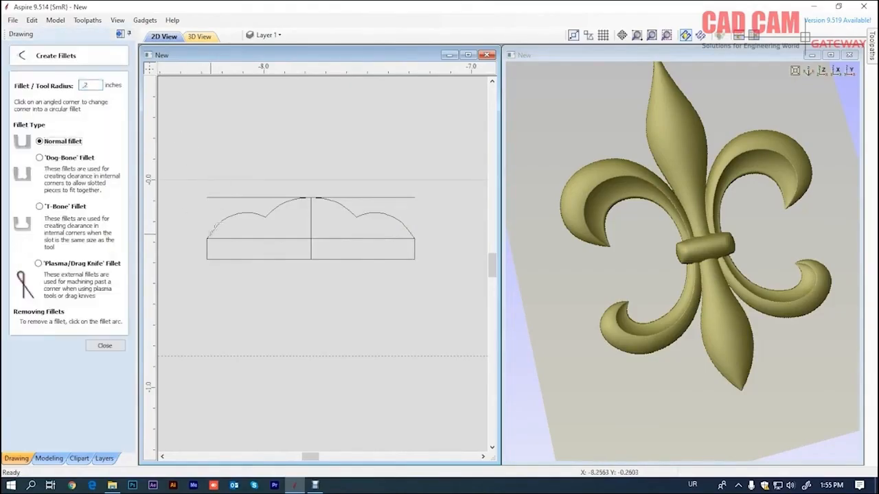
{"action": "key", "text": "Escape"}
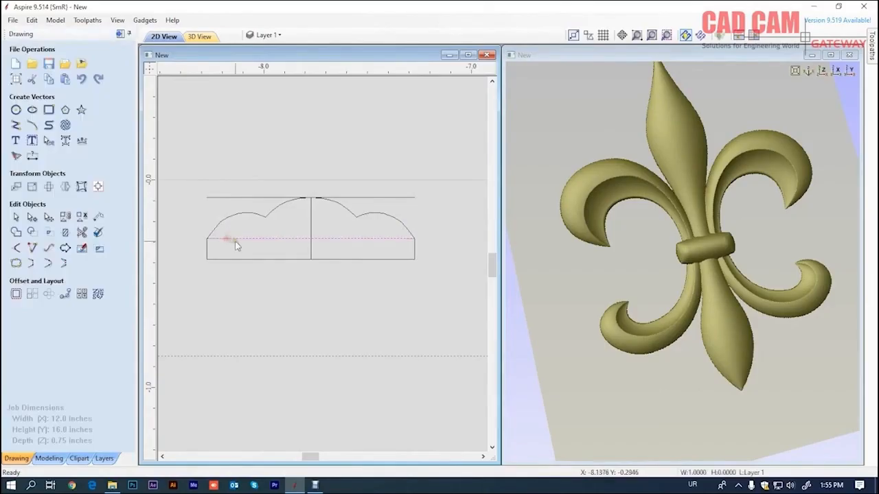
{"action": "left_click", "coordinate": [208, 239]}
{"action": "scroll", "coordinate": [199, 241], "scroll_direction": "up", "scroll_amount": 3}
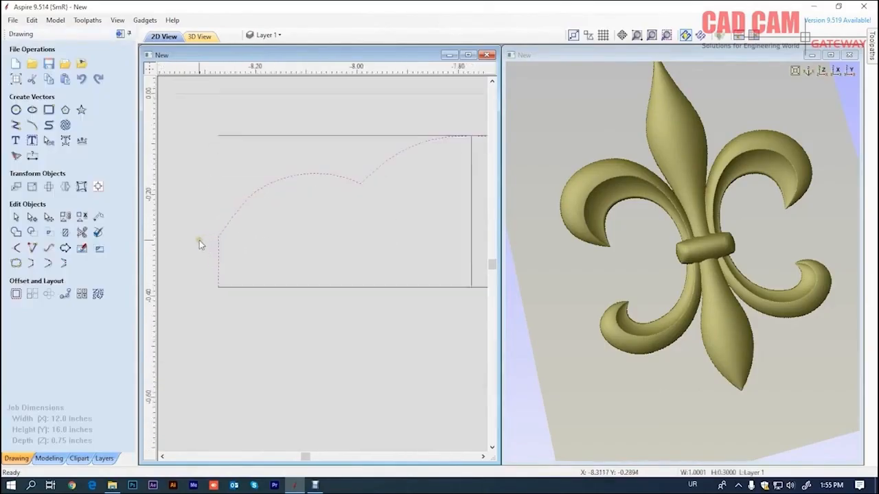
Round the two outer lower corners of the profile's side lobes with 0.18-inch normal fillets
{"action": "left_click", "coordinate": [16, 249]}
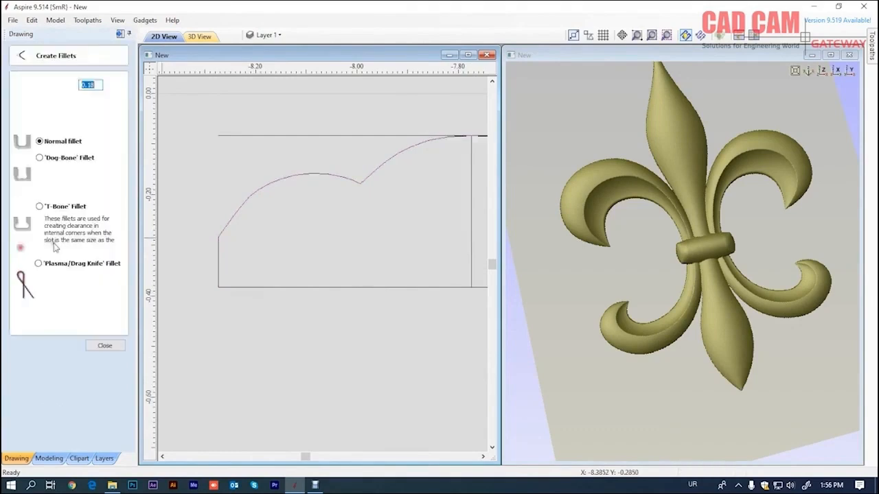
{"action": "scroll", "coordinate": [220, 238], "scroll_direction": "down", "scroll_amount": 3}
{"action": "scroll", "coordinate": [381, 230], "scroll_direction": "up", "scroll_amount": 2}
{"action": "left_click", "coordinate": [379, 237]}
{"action": "scroll", "coordinate": [417, 218], "scroll_direction": "down", "scroll_amount": 2}
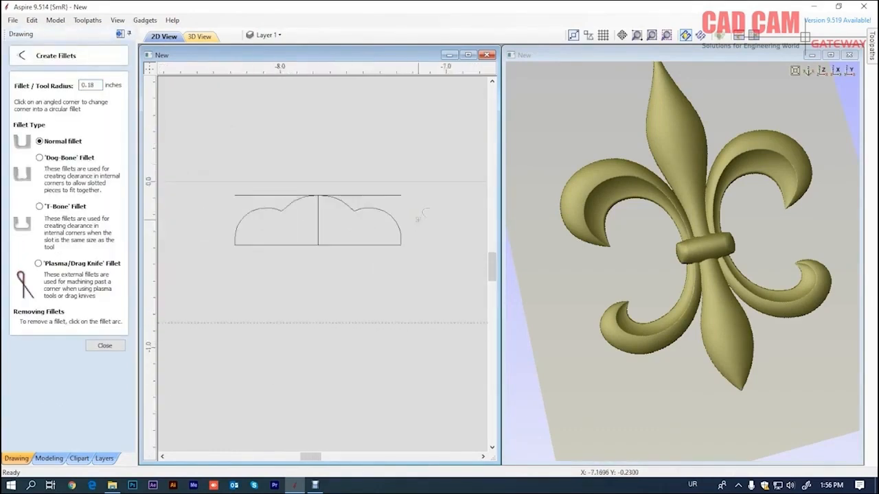
Delete the remaining top, bottom and vertical guide lines, leaving only the moulding profile
{"action": "key", "text": "Escape"}
{"action": "left_click_drag", "start_coordinate": [324, 247], "coordinate": [300, 228]}
{"action": "left_click_drag", "start_coordinate": [401, 205], "coordinate": [370, 175]}
{"action": "left_click_drag", "start_coordinate": [349, 227], "coordinate": [309, 254]}
{"action": "key", "text": "Delete"}
{"action": "left_click_drag", "start_coordinate": [399, 203], "coordinate": [383, 176]}
{"action": "key", "text": "Delete"}
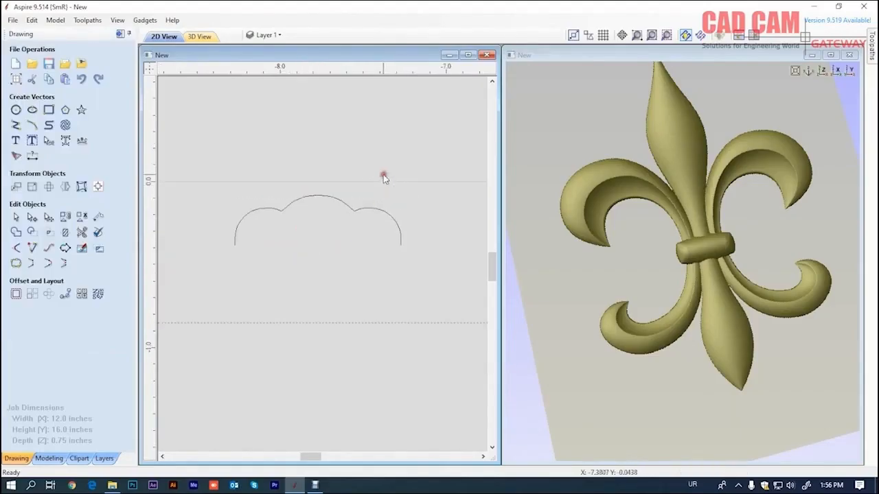
Delete the oversized circle overlapping the plaque's reference image
{"action": "scroll", "coordinate": [306, 222], "scroll_direction": "down", "scroll_amount": 3}
{"action": "scroll", "coordinate": [308, 208], "scroll_direction": "down", "scroll_amount": 5}
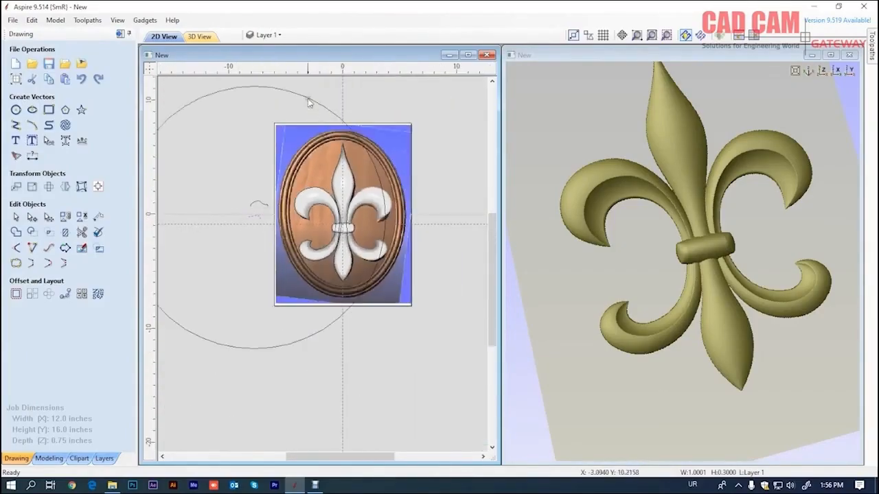
{"action": "scroll", "coordinate": [403, 180], "scroll_direction": "up", "scroll_amount": 2}
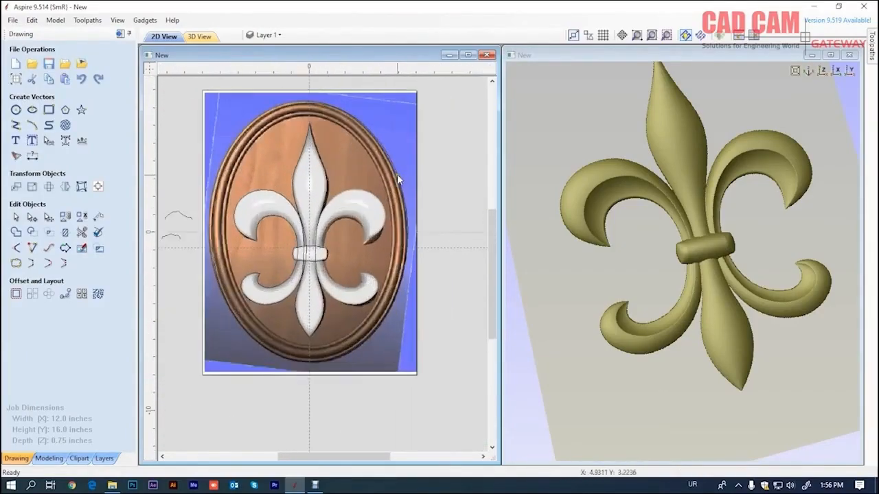
Create a flat shape component from the 11 by 14.5 inch oval with a base height of 0.25 inches, and inspect it in 3D
{"action": "scroll", "coordinate": [398, 180], "scroll_direction": "down", "scroll_amount": 1}
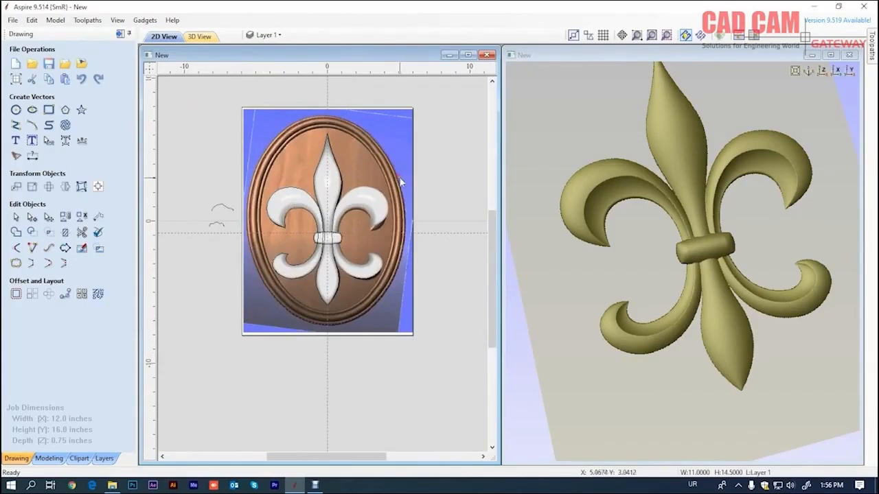
{"action": "left_click", "coordinate": [59, 459]}
{"action": "left_click", "coordinate": [15, 65]}
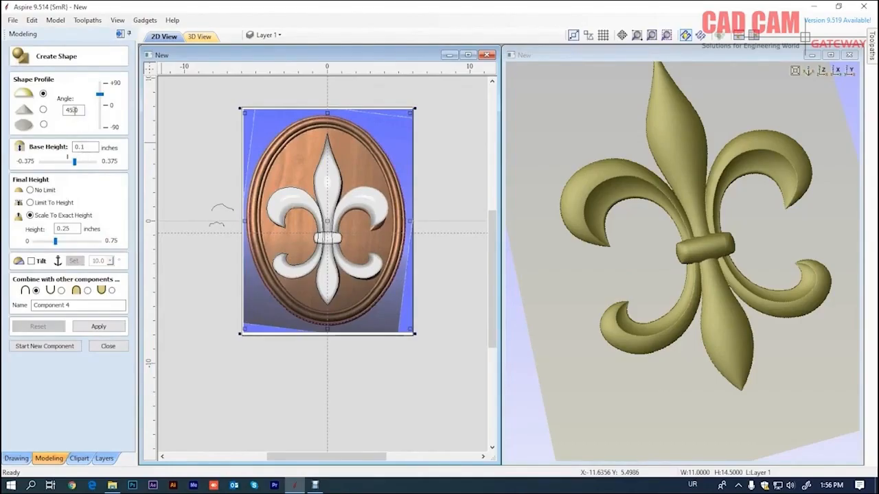
{"action": "left_click", "coordinate": [43, 124]}
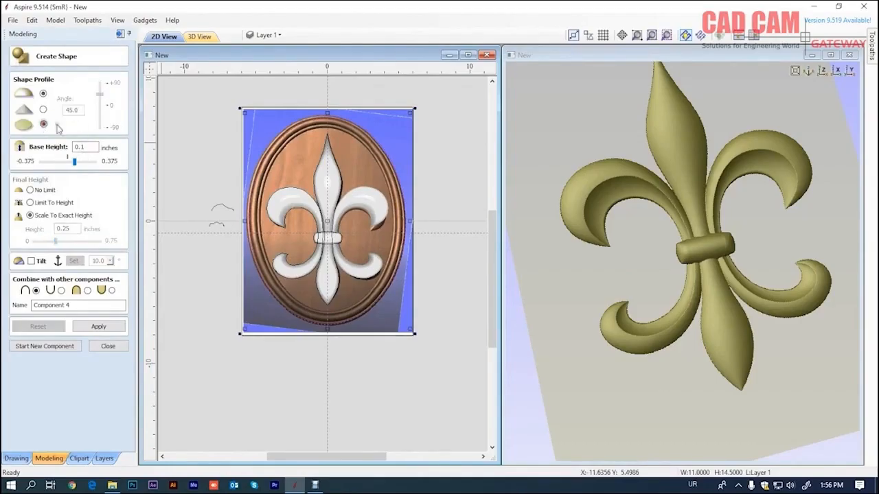
{"action": "double_click", "coordinate": [80, 147]}
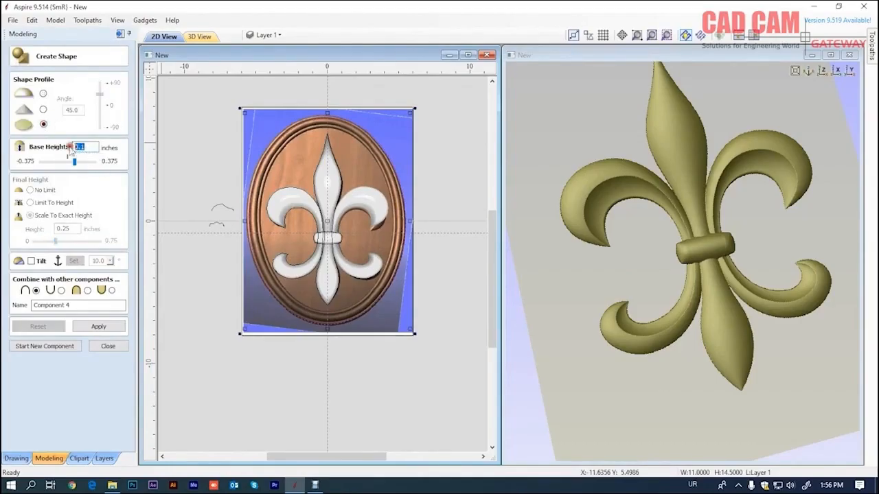
{"action": "type", "text": ".25"}
{"action": "left_click", "coordinate": [99, 327]}
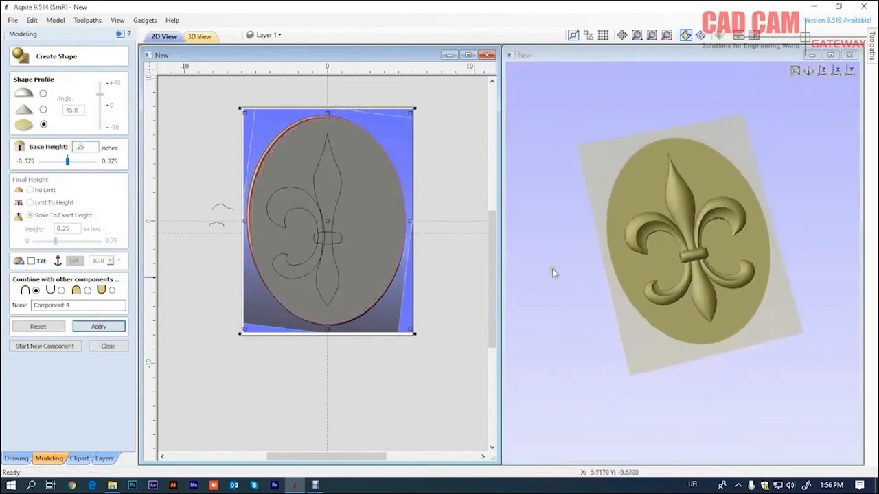
{"action": "scroll", "coordinate": [635, 275], "scroll_direction": "up", "scroll_amount": 2}
{"action": "left_click_drag", "start_coordinate": [731, 278], "coordinate": [734, 134]}
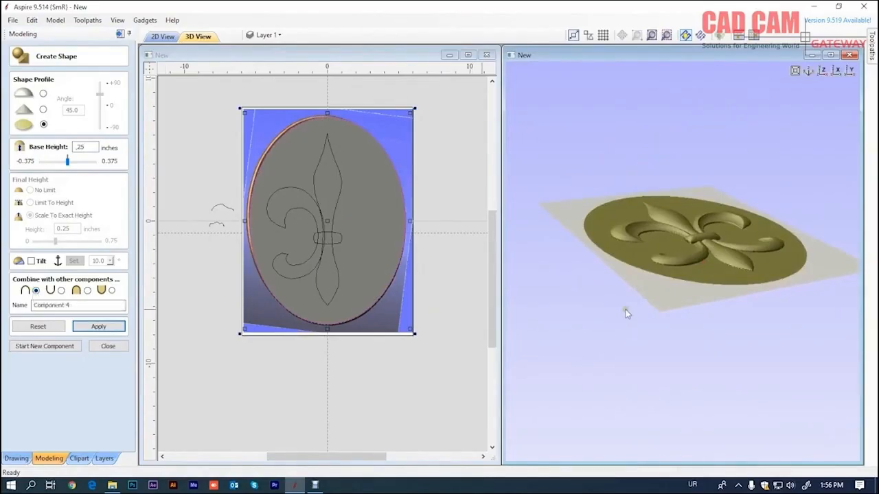
{"action": "scroll", "coordinate": [662, 278], "scroll_direction": "up", "scroll_amount": 5}
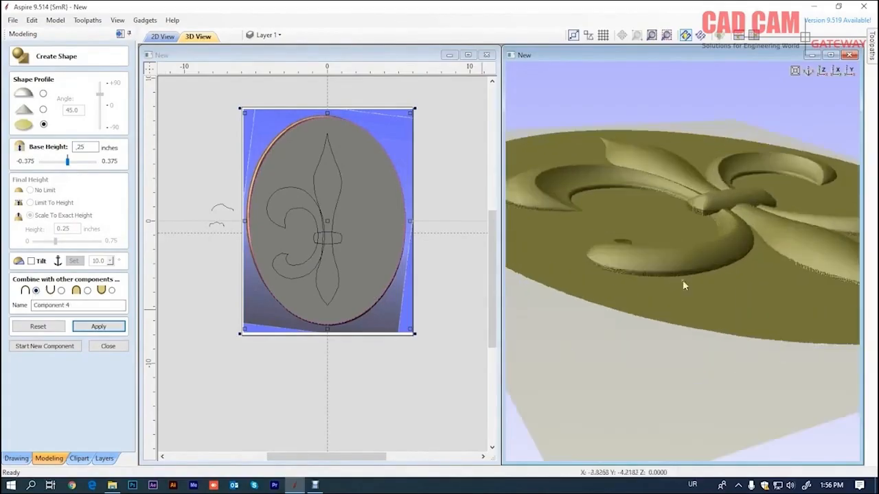
{"action": "scroll", "coordinate": [642, 318], "scroll_direction": "down", "scroll_amount": 3}
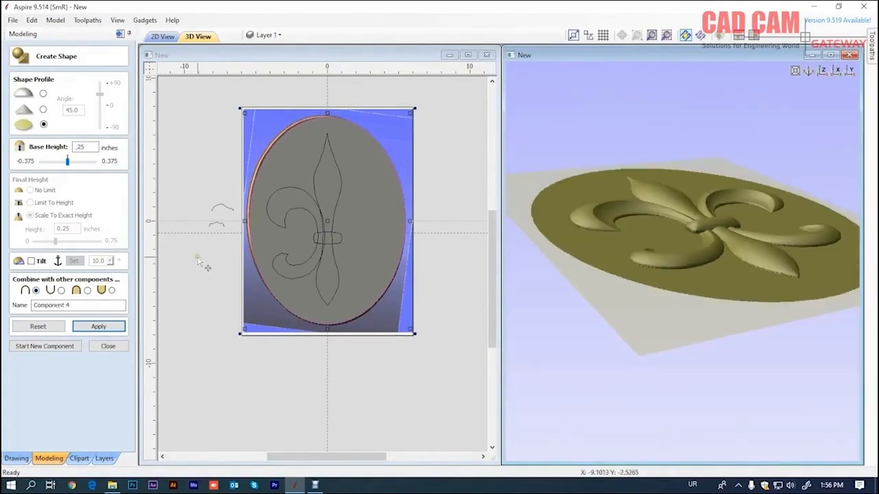
Try combining the oval base with the other components using the Merge mode
{"action": "left_click", "coordinate": [86, 291]}
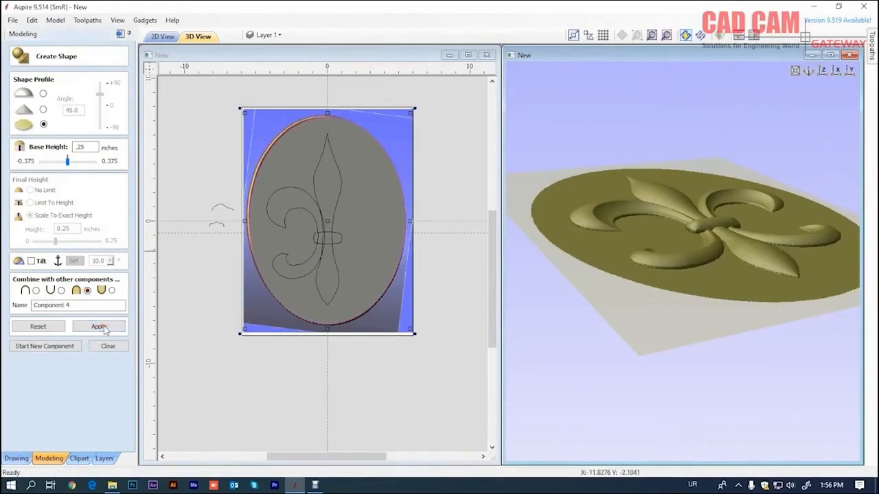
{"action": "left_click", "coordinate": [100, 327]}
{"action": "left_click", "coordinate": [41, 326]}
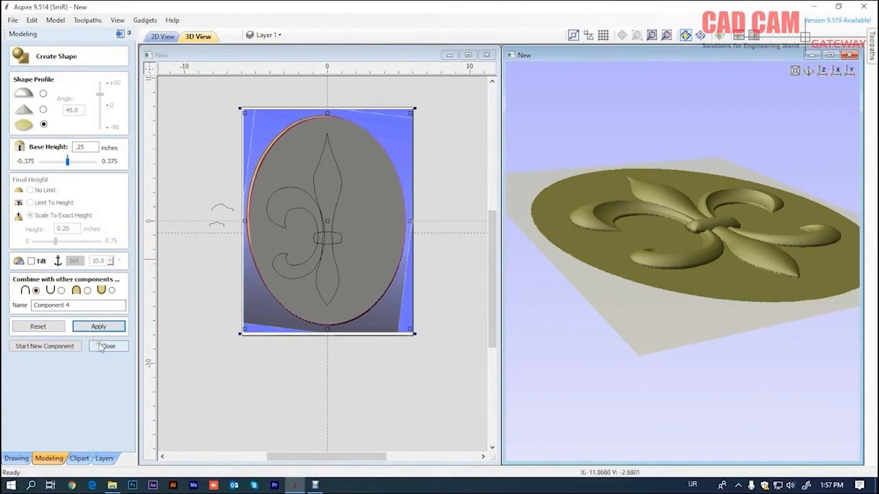
Finish the oval base component and select it in the component tree
{"action": "left_click", "coordinate": [62, 346]}
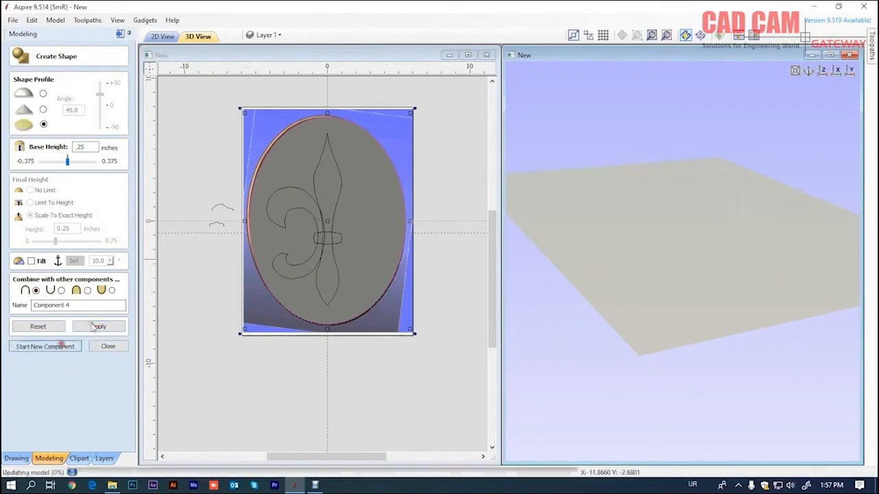
{"action": "left_click", "coordinate": [107, 347]}
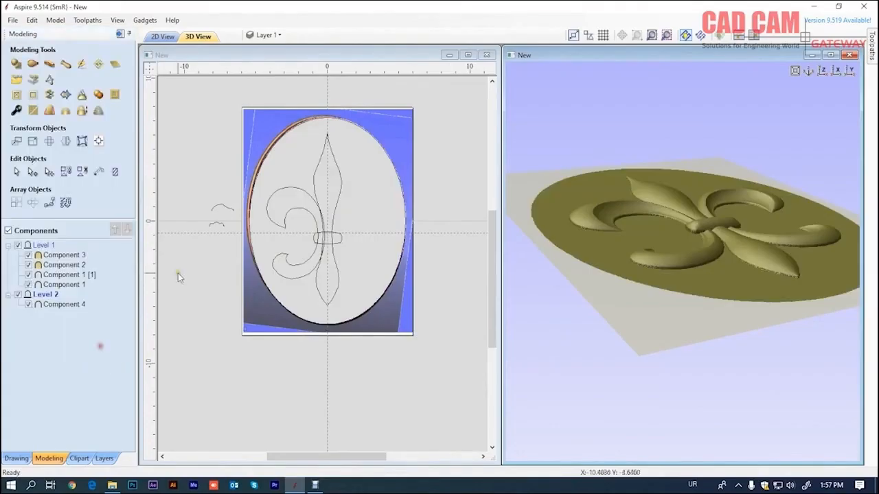
{"action": "left_click", "coordinate": [60, 305]}
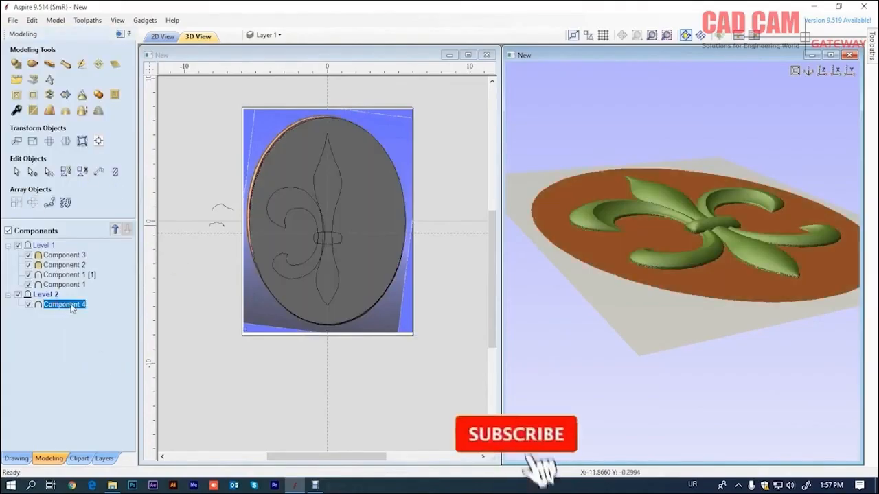
Extrude the lower moulding profile along the 11 by 14.5 inch oval as drive rail to create the plaque's border
{"action": "left_click", "coordinate": [261, 162]}
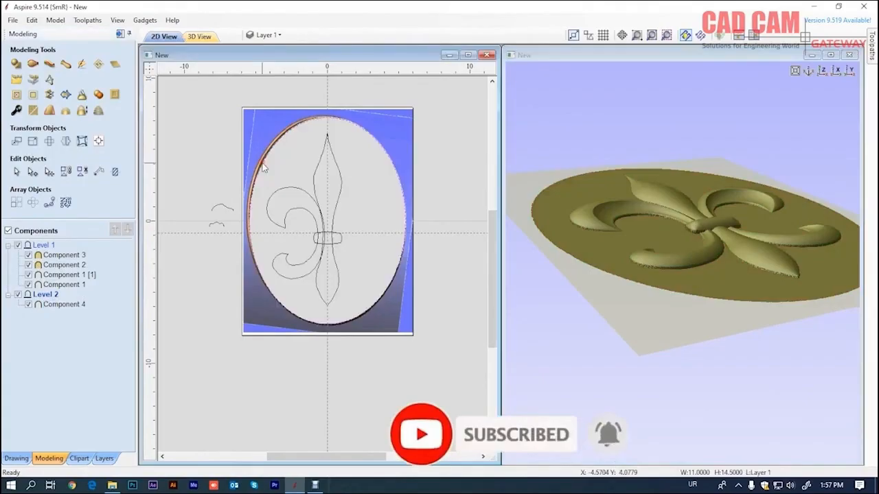
{"action": "left_click", "coordinate": [48, 65]}
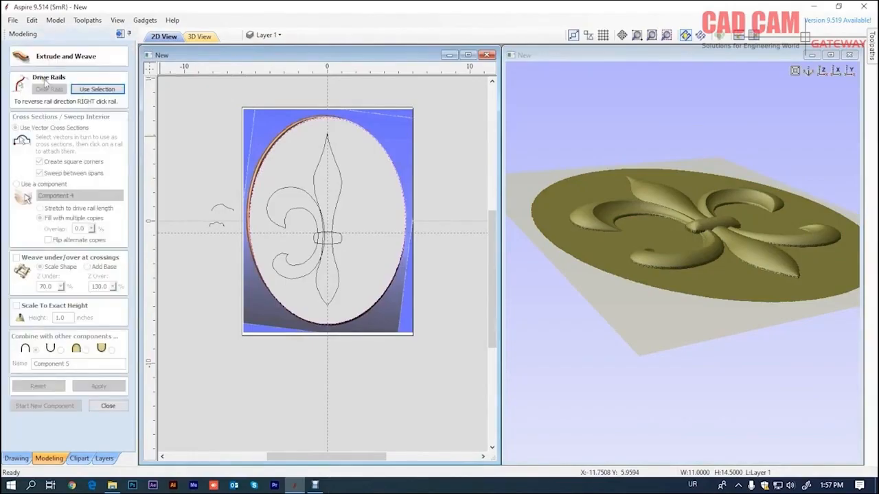
{"action": "left_click", "coordinate": [334, 122]}
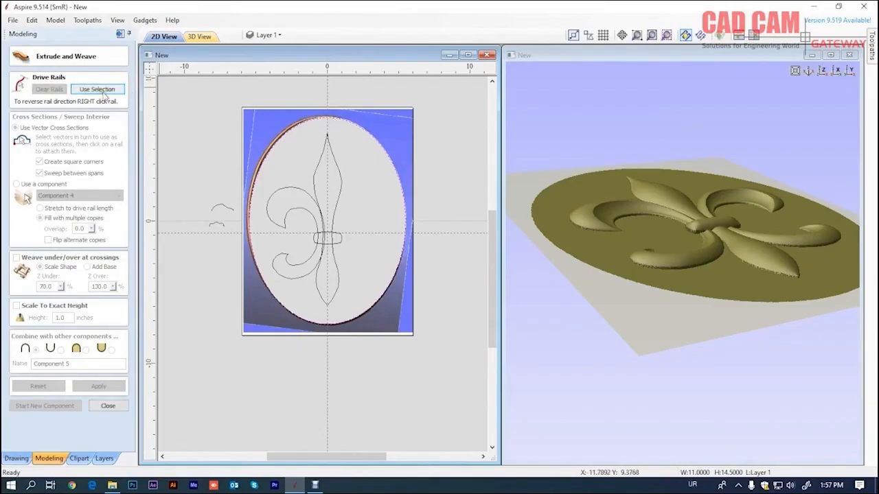
{"action": "left_click", "coordinate": [220, 225]}
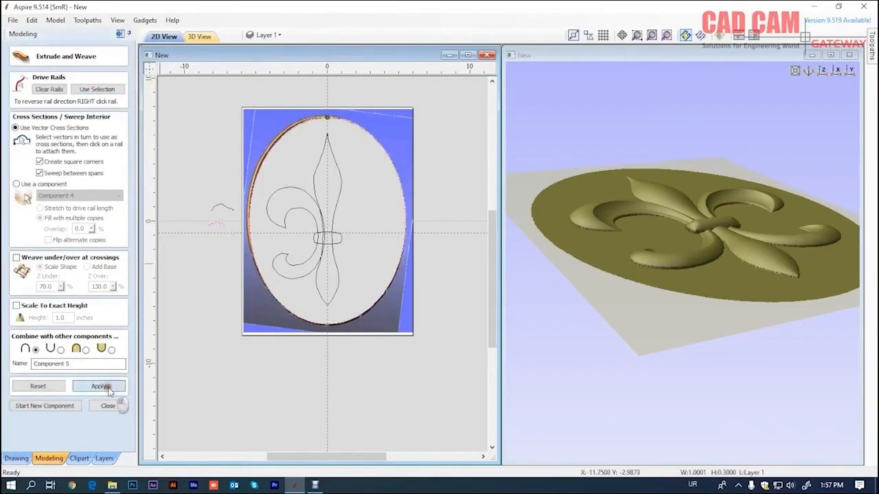
{"action": "left_click", "coordinate": [109, 389]}
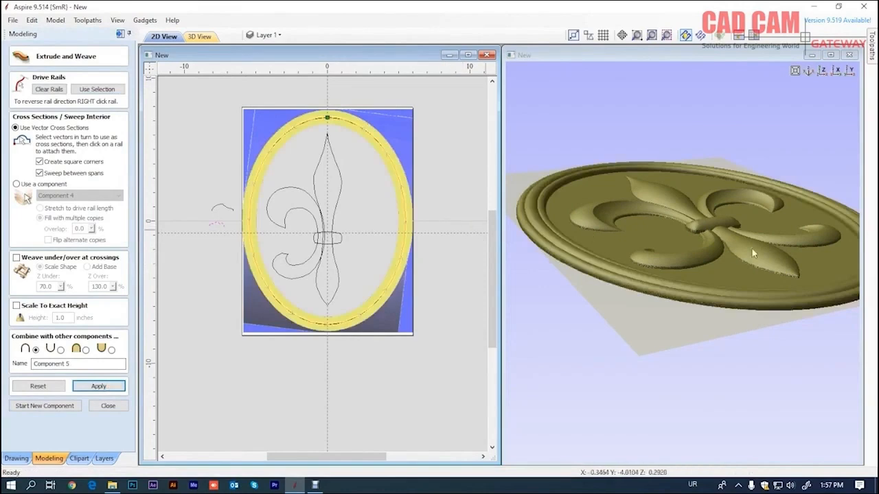
Try scaling the oval border to exact heights of 1.0 and 0.5 inches, and turn the exact-height scaling off again
{"action": "left_click_drag", "start_coordinate": [742, 259], "coordinate": [728, 183]}
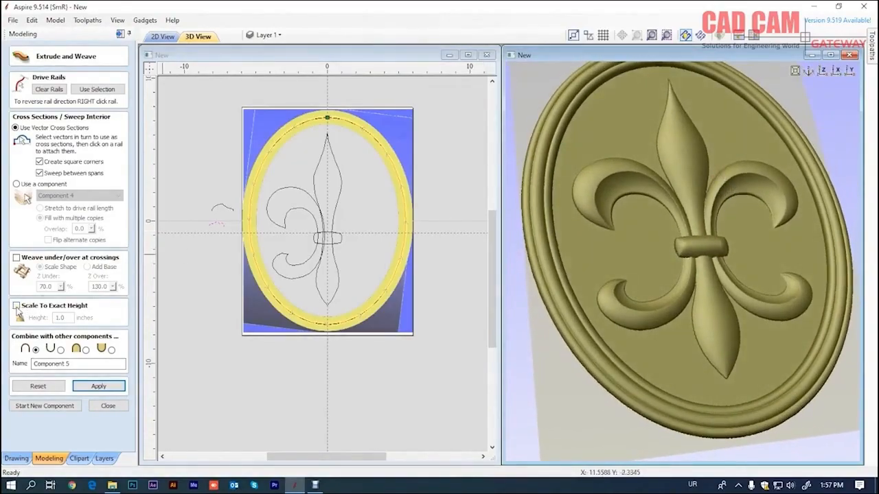
{"action": "left_click", "coordinate": [17, 306]}
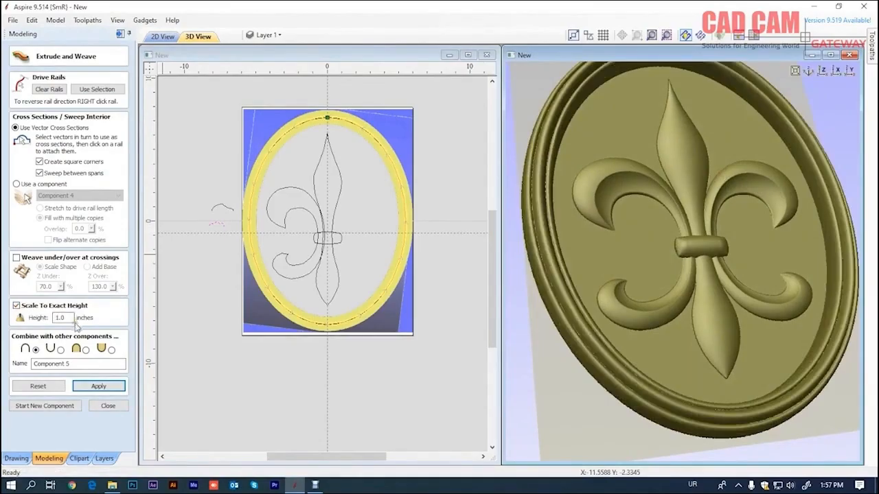
{"action": "left_click", "coordinate": [109, 386]}
{"action": "left_click_drag", "start_coordinate": [596, 285], "coordinate": [577, 162]}
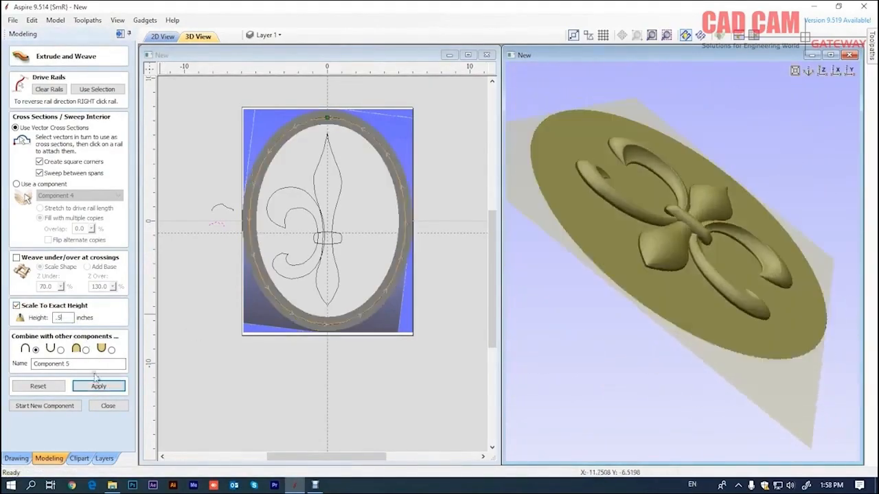
{"action": "left_click", "coordinate": [99, 386]}
{"action": "left_click_drag", "start_coordinate": [699, 217], "coordinate": [656, 275]}
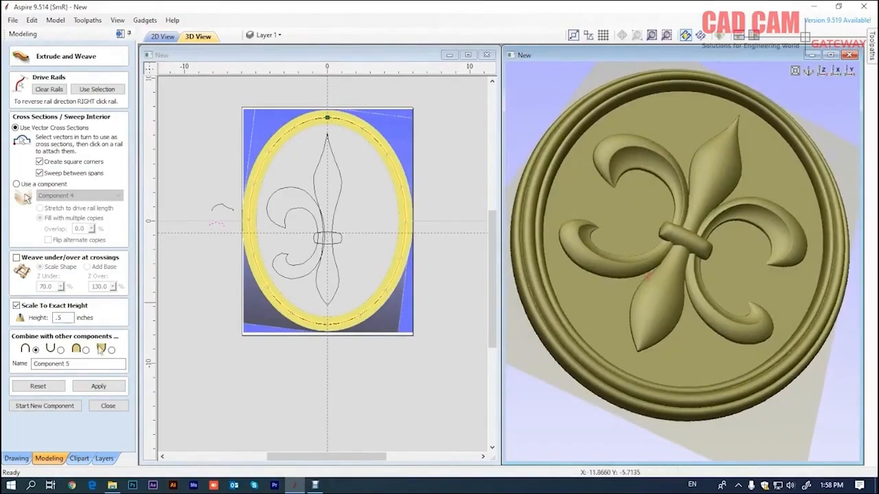
{"action": "left_click", "coordinate": [16, 306]}
{"action": "left_click", "coordinate": [98, 386]}
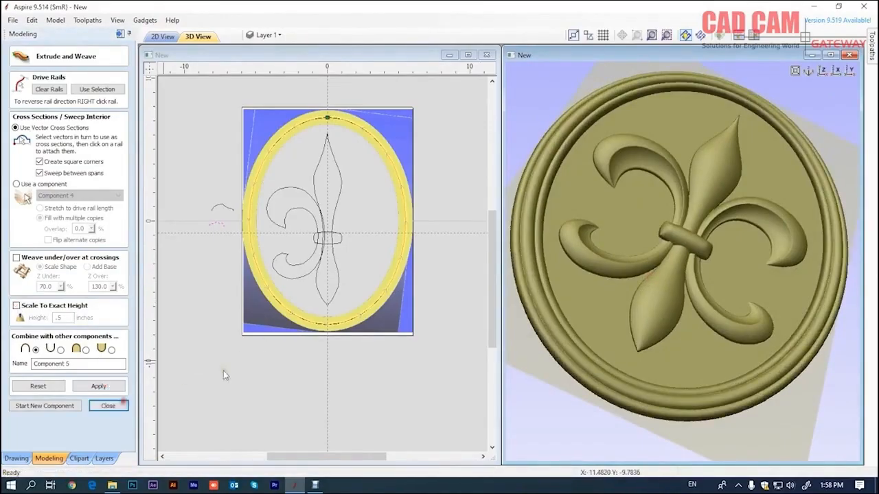
Finish the moulded border component and inspect the whole plaque in 3D from several angles
{"action": "left_click", "coordinate": [108, 406]}
{"action": "left_click_drag", "start_coordinate": [574, 324], "coordinate": [767, 375]}
{"action": "left_click_drag", "start_coordinate": [833, 211], "coordinate": [652, 251]}
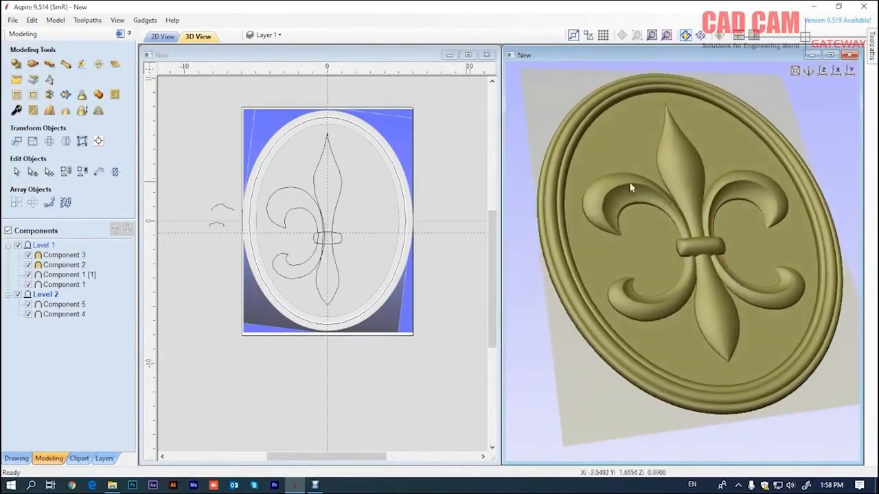
{"action": "left_click_drag", "start_coordinate": [750, 265], "coordinate": [691, 343]}
{"action": "scroll", "coordinate": [691, 342], "scroll_direction": "down", "scroll_amount": 3}
{"action": "scroll", "coordinate": [747, 179], "scroll_direction": "up", "scroll_amount": 2}
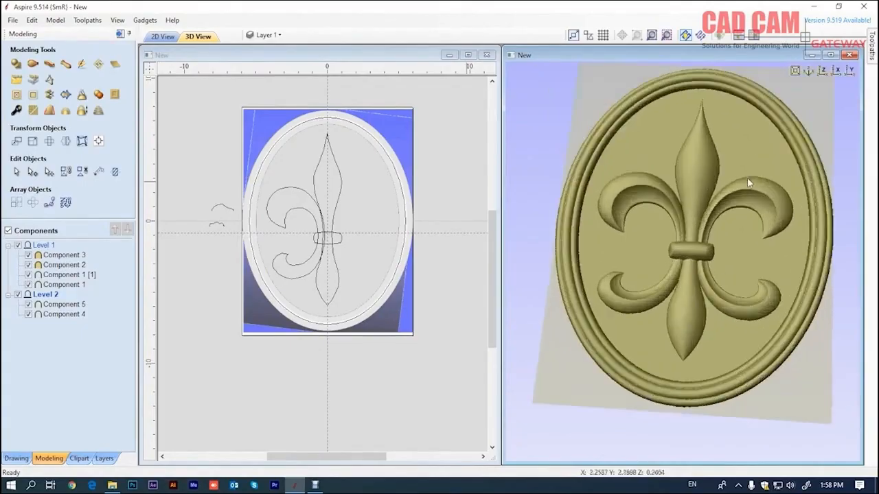